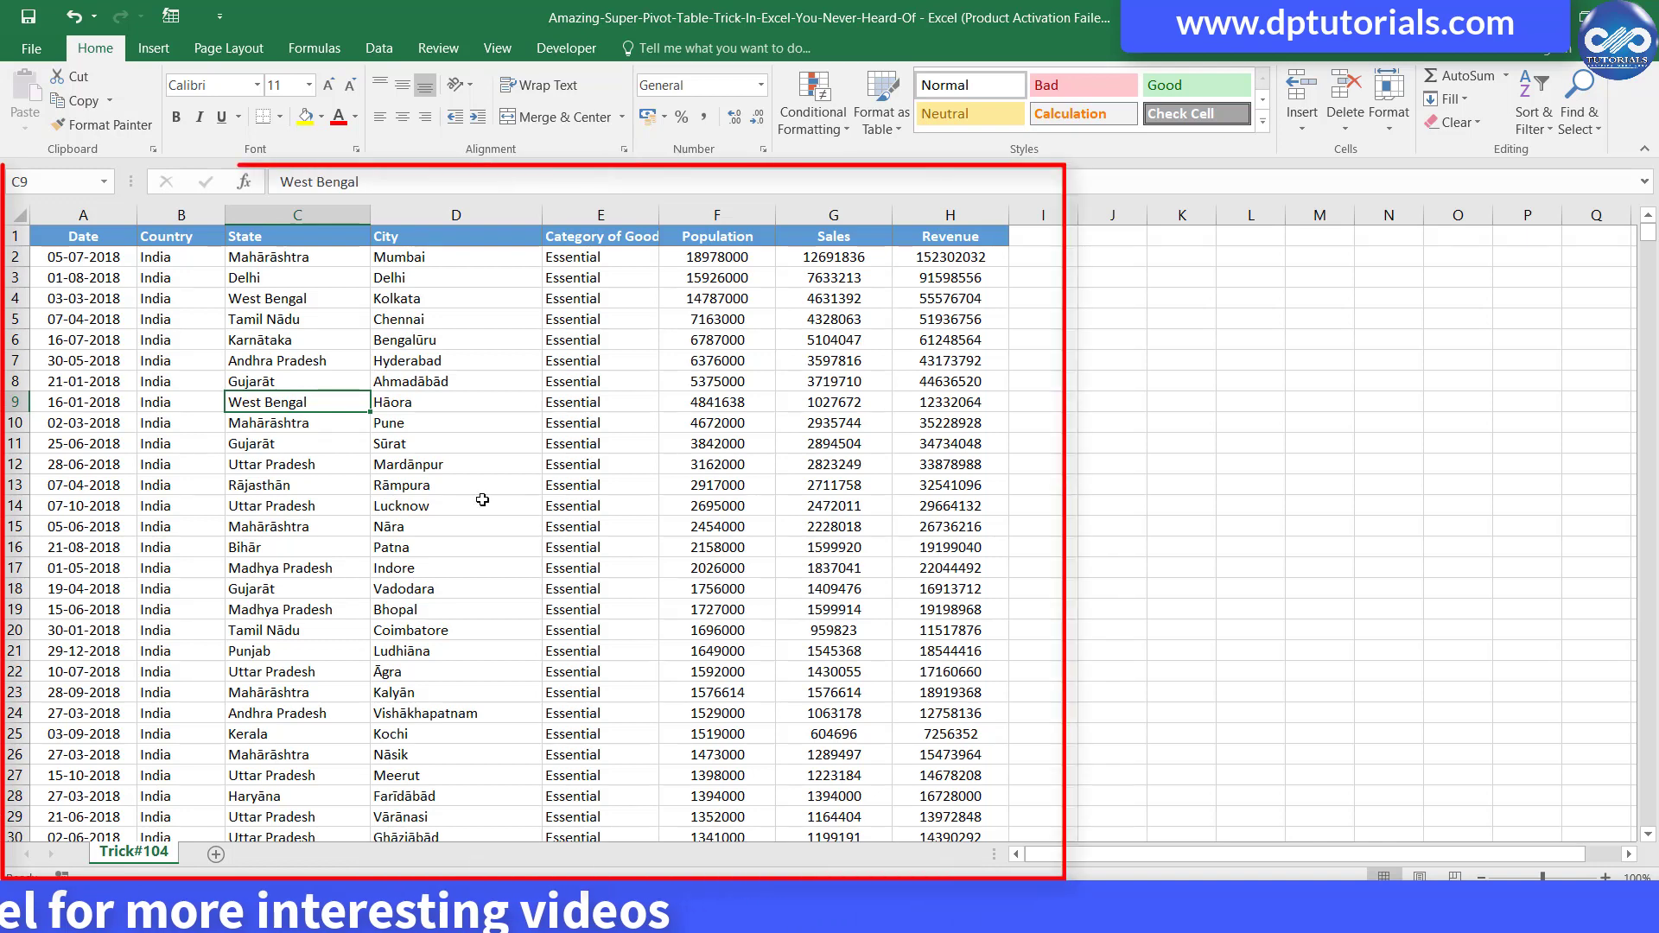
- Review the State, City, Category of Goods, Population and Sales columns of the data
click(297, 216)
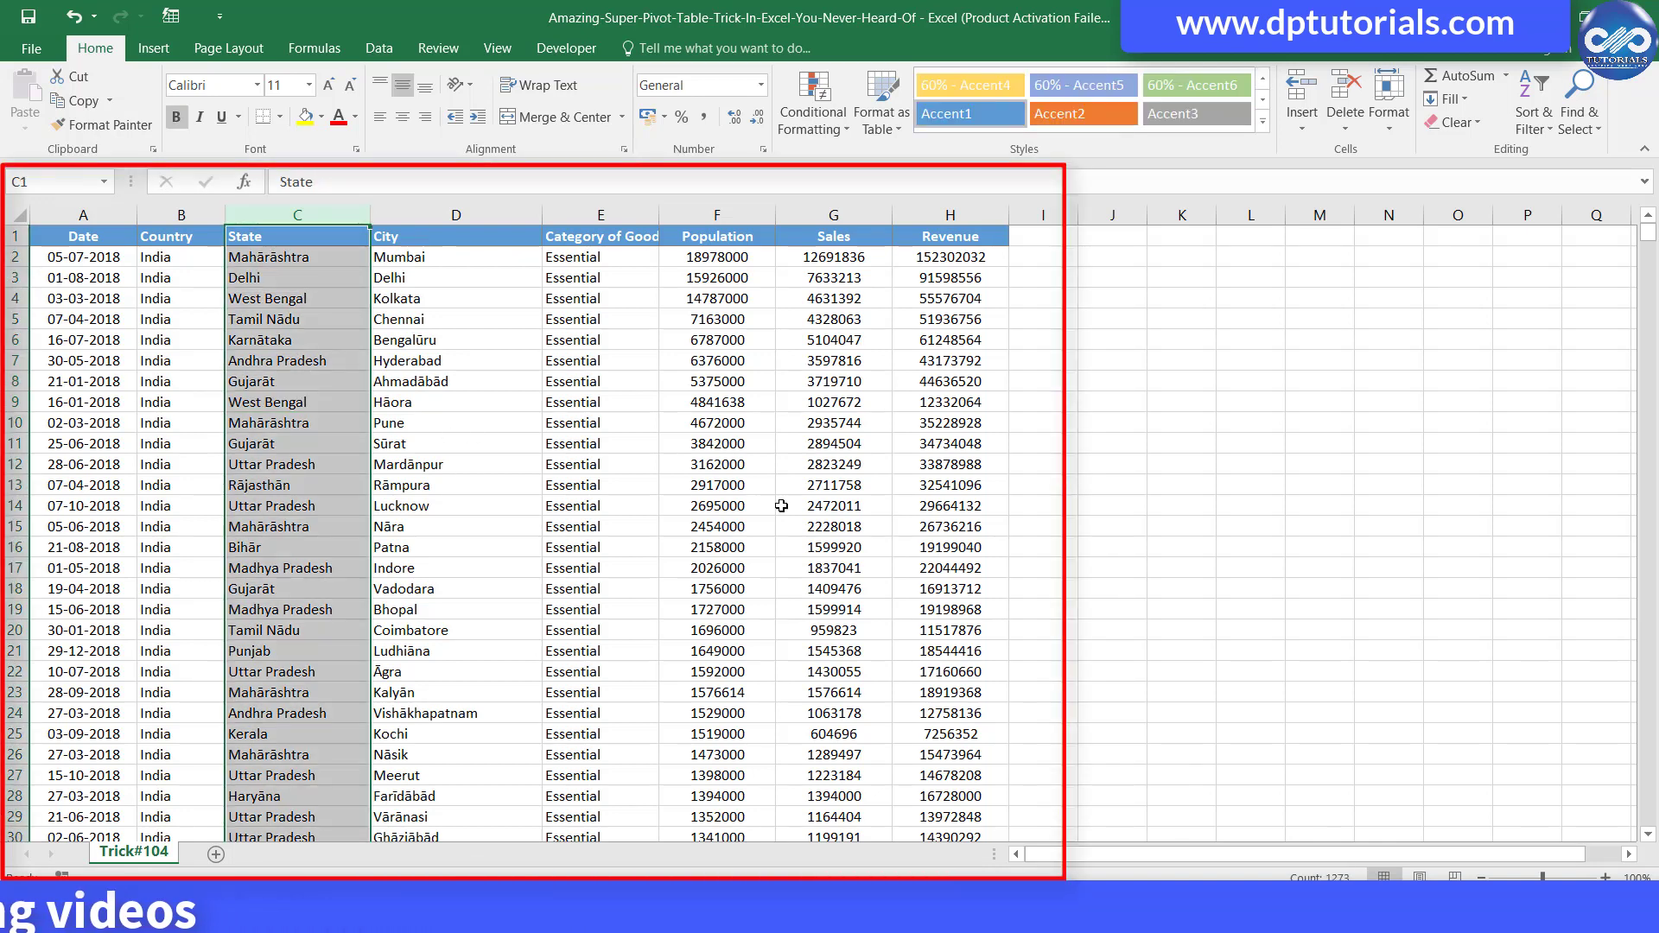
click(583, 443)
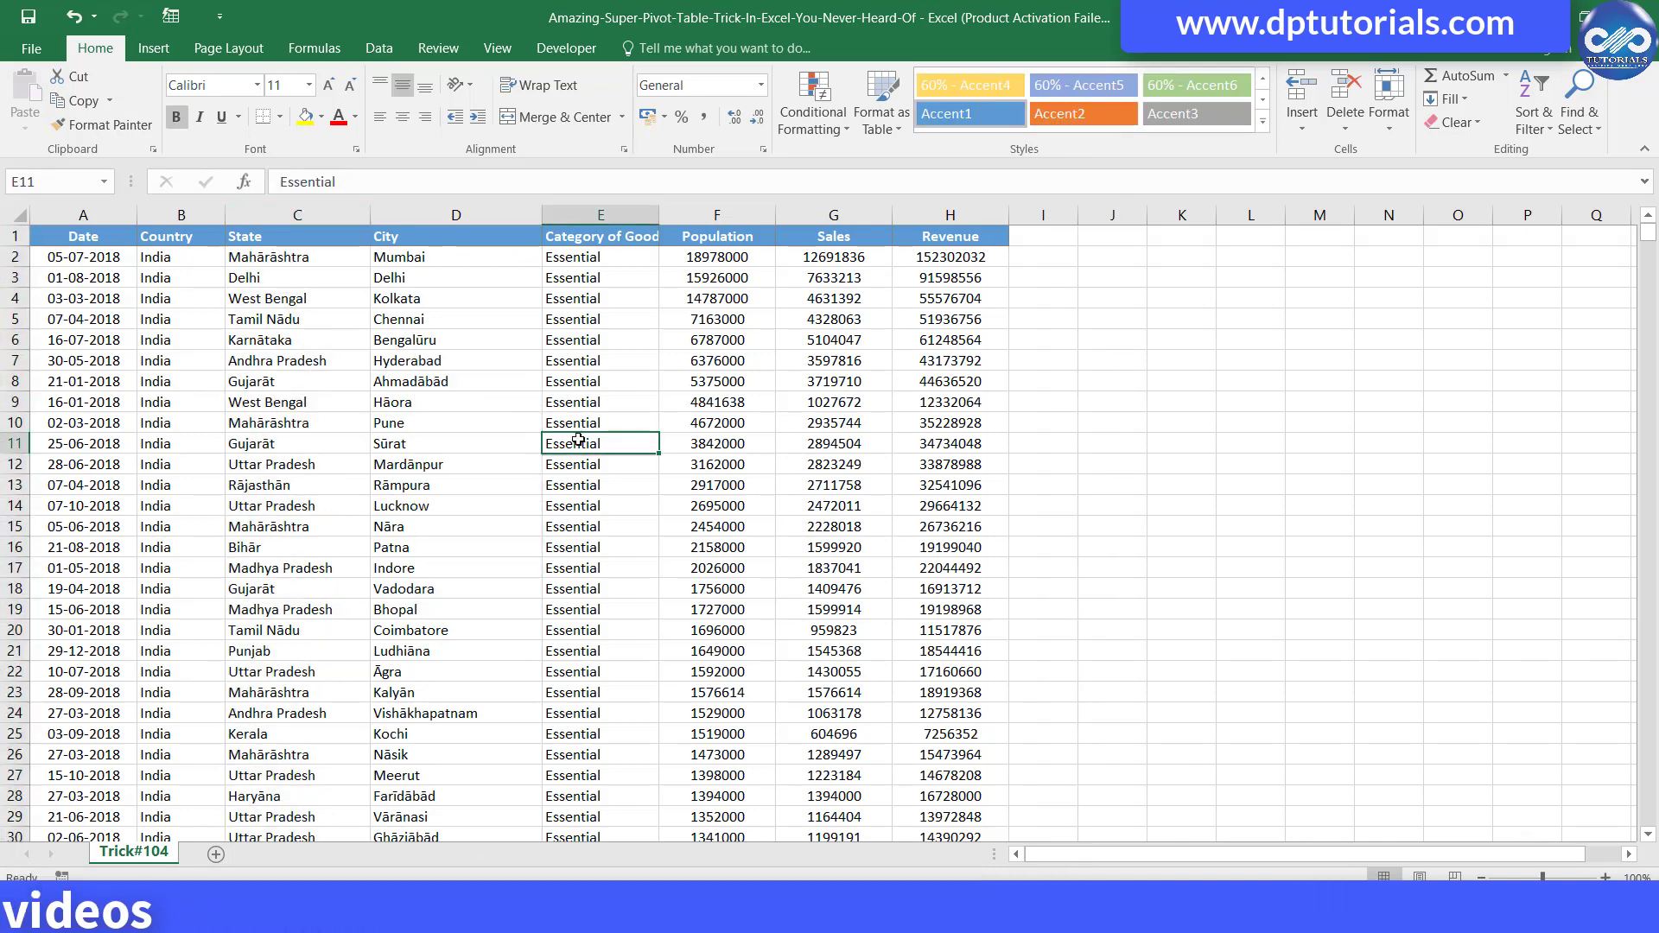
click(404, 239)
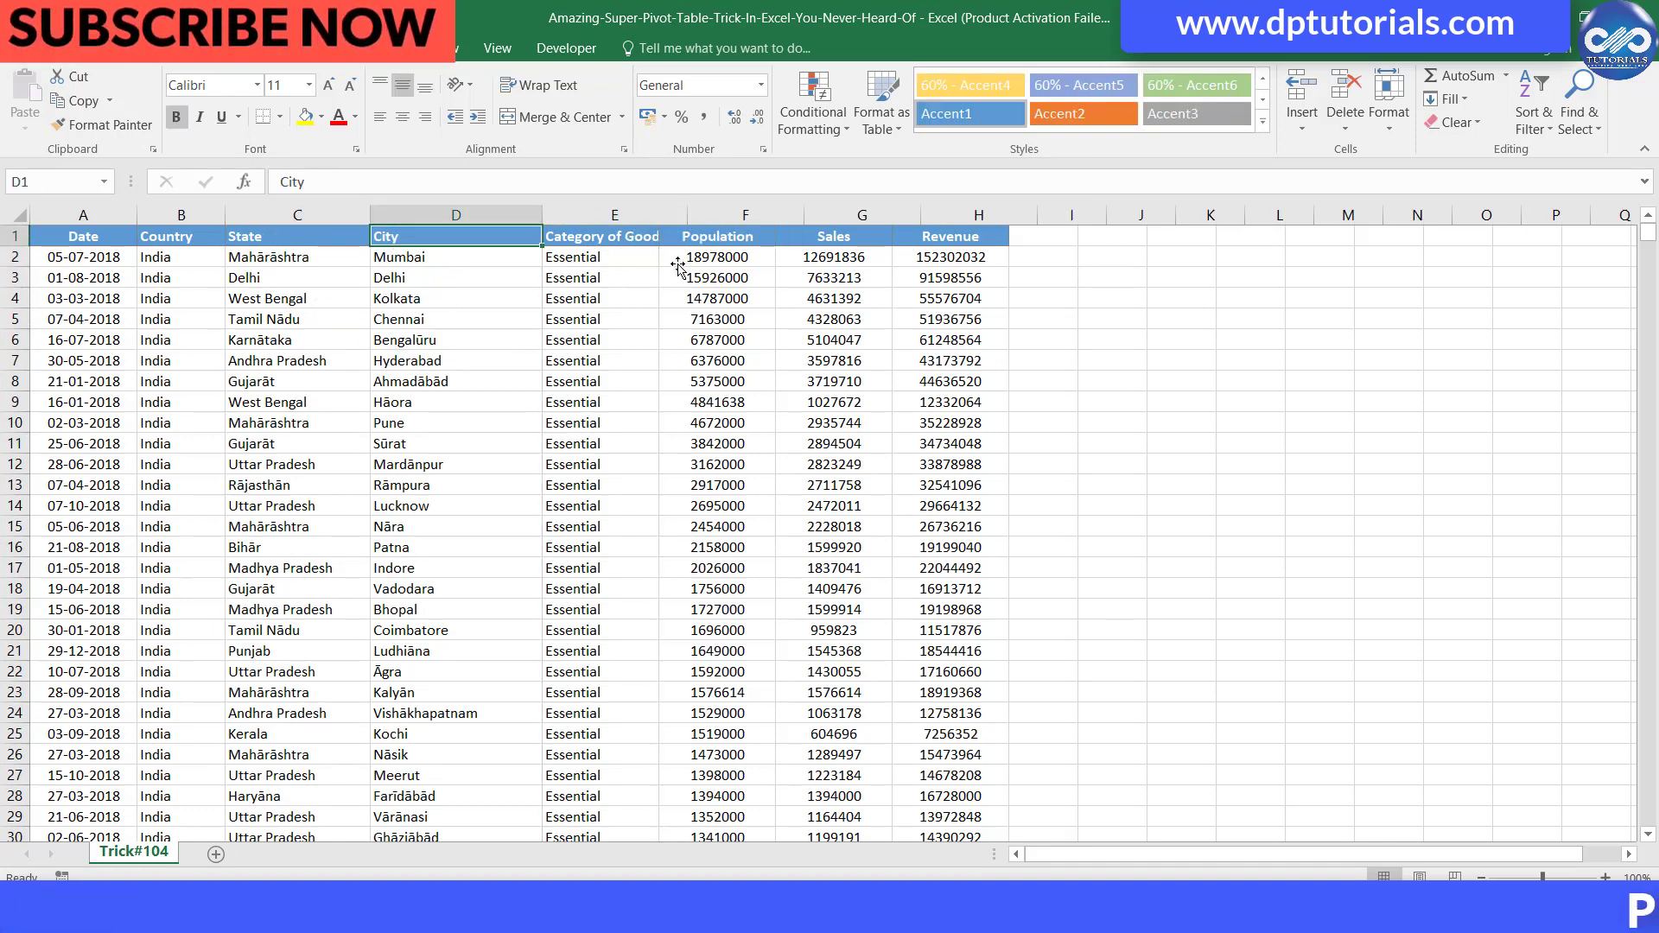
click(674, 272)
click(730, 237)
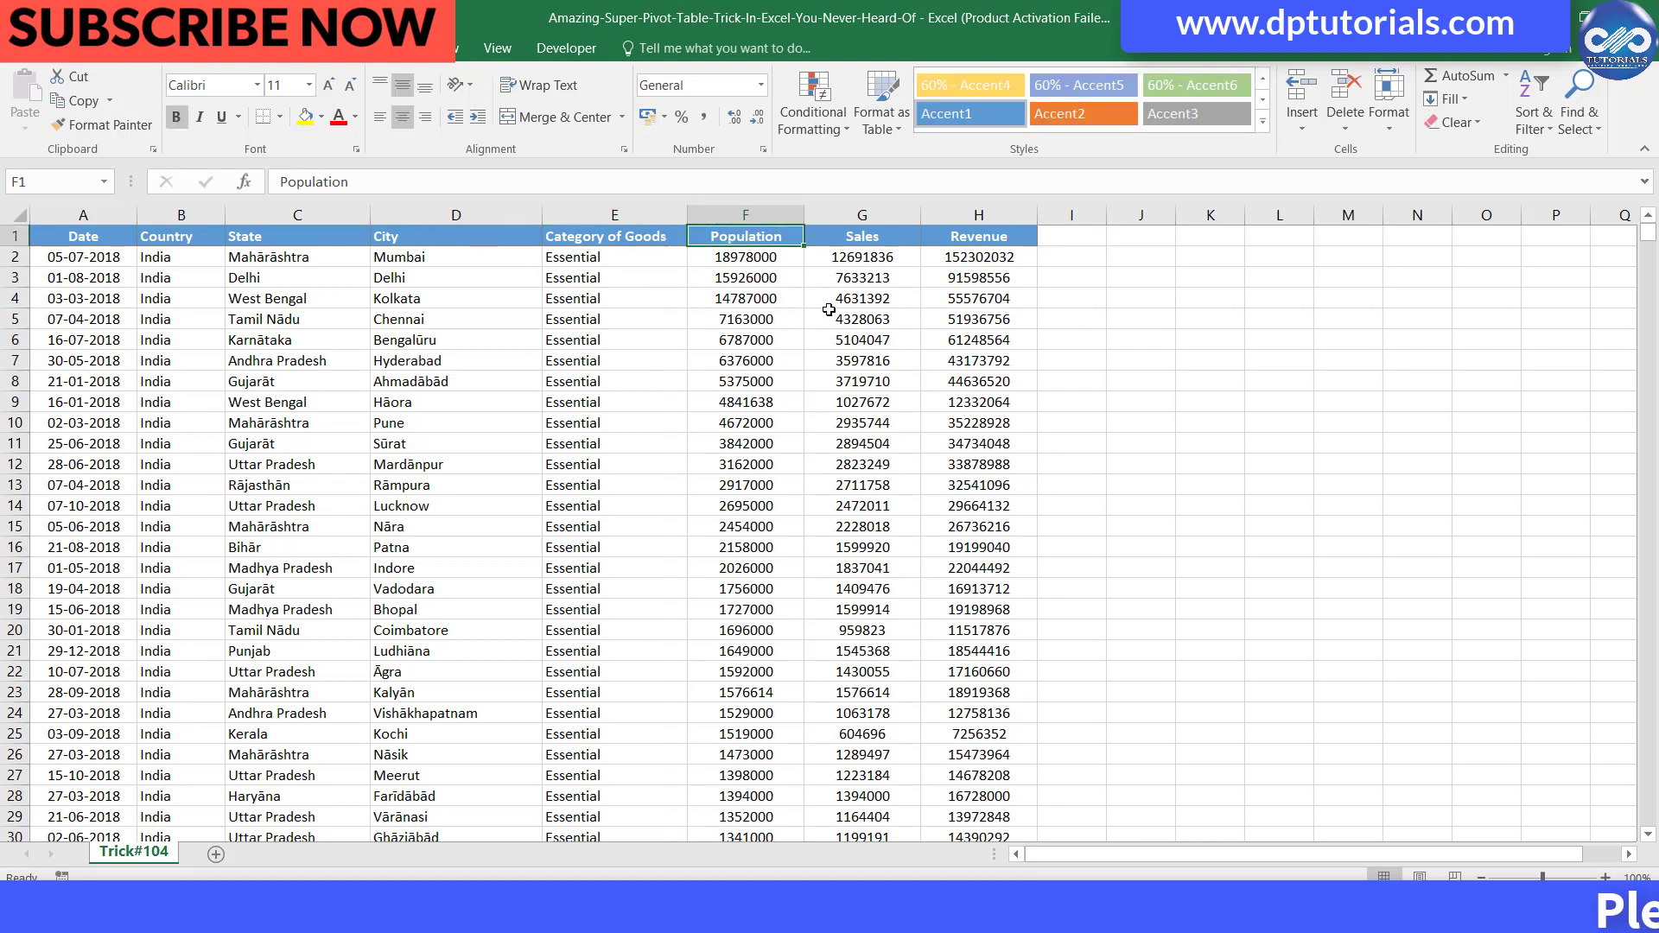
click(863, 239)
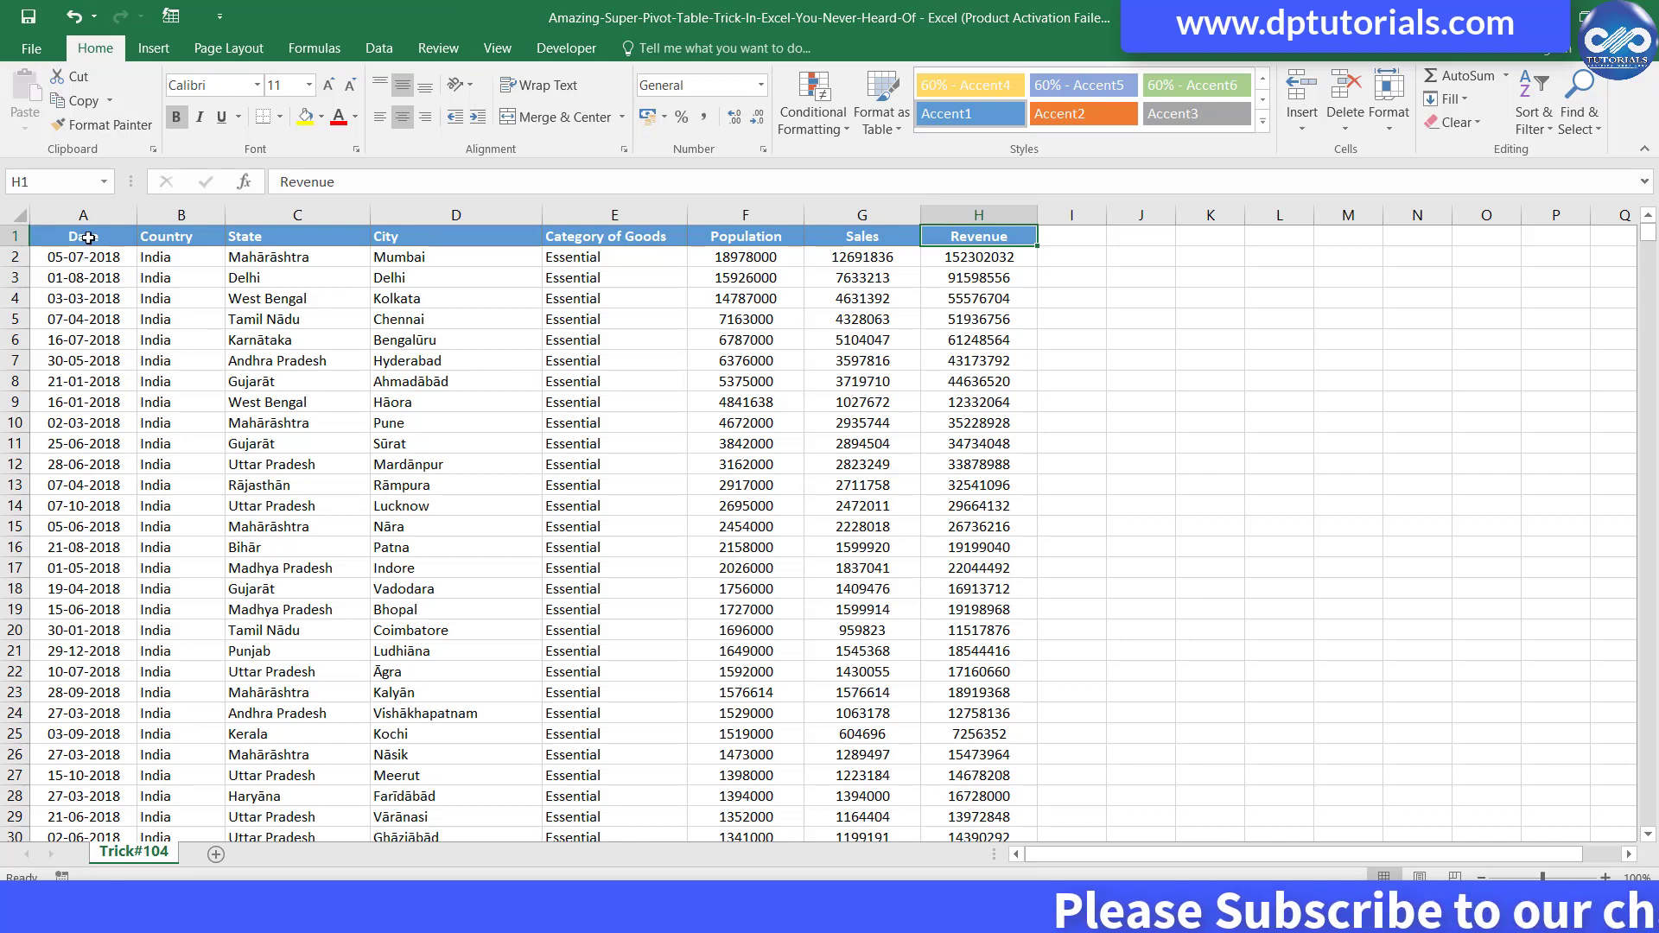
- Select the full data range A1:H1273 and insert a PivotTable on a new worksheet
drag(83, 237, 979, 238)
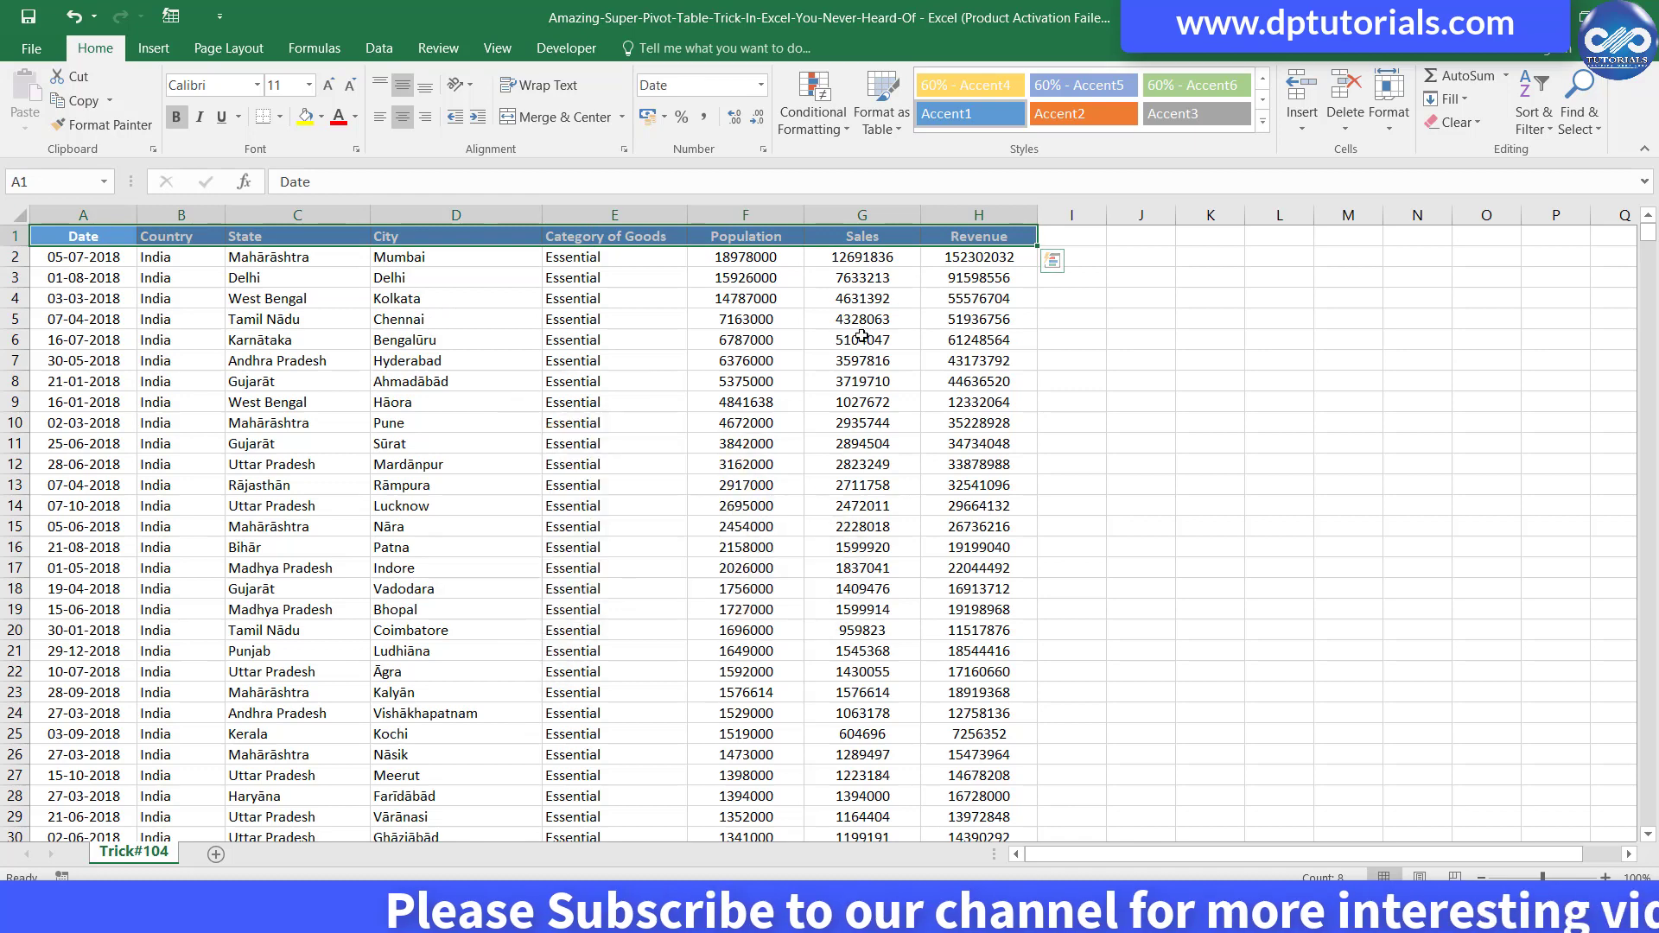
key(ctrl+shift+Down)
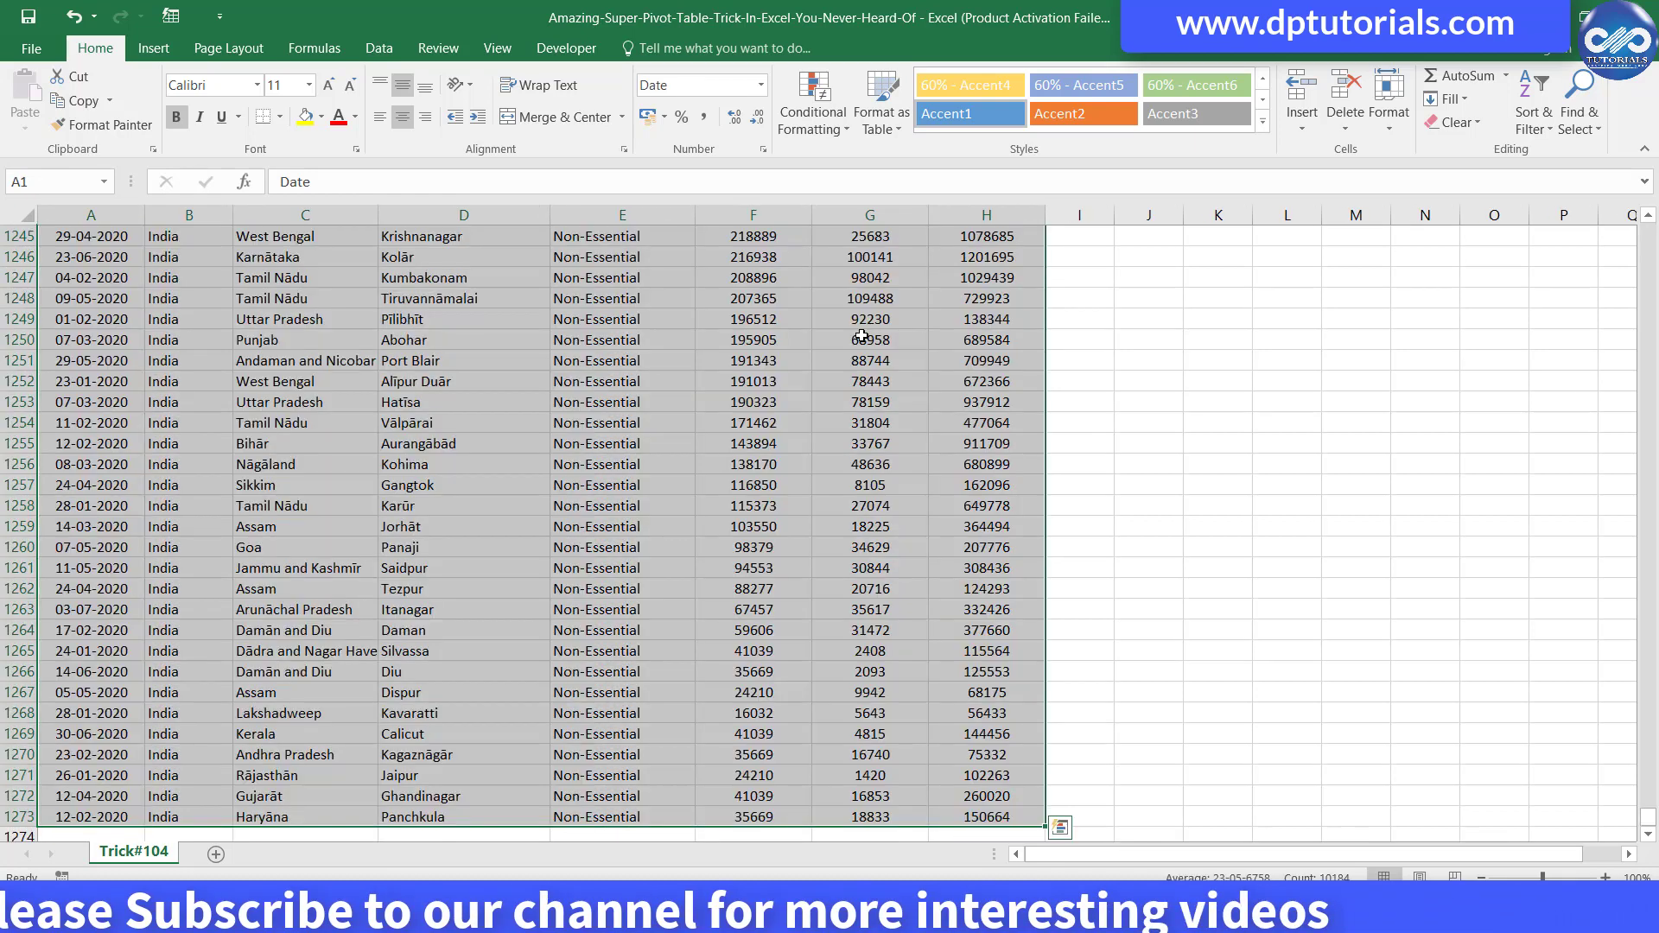
scroll(417, 354, down, 2)
scroll(418, 354, up, 3)
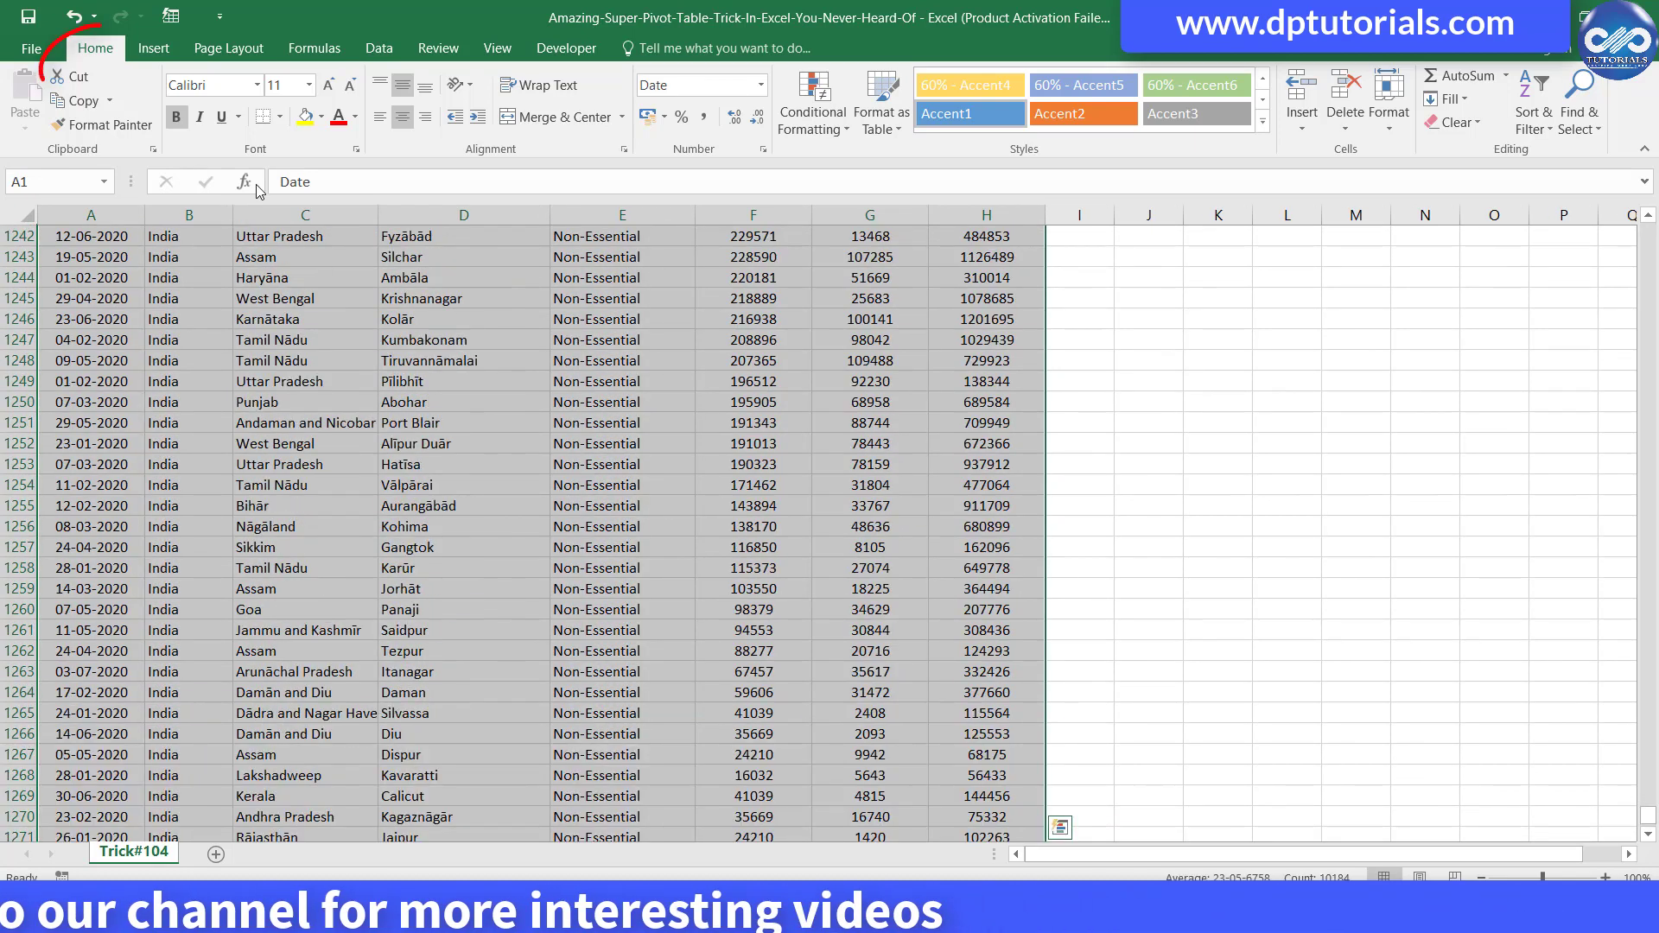
click(153, 47)
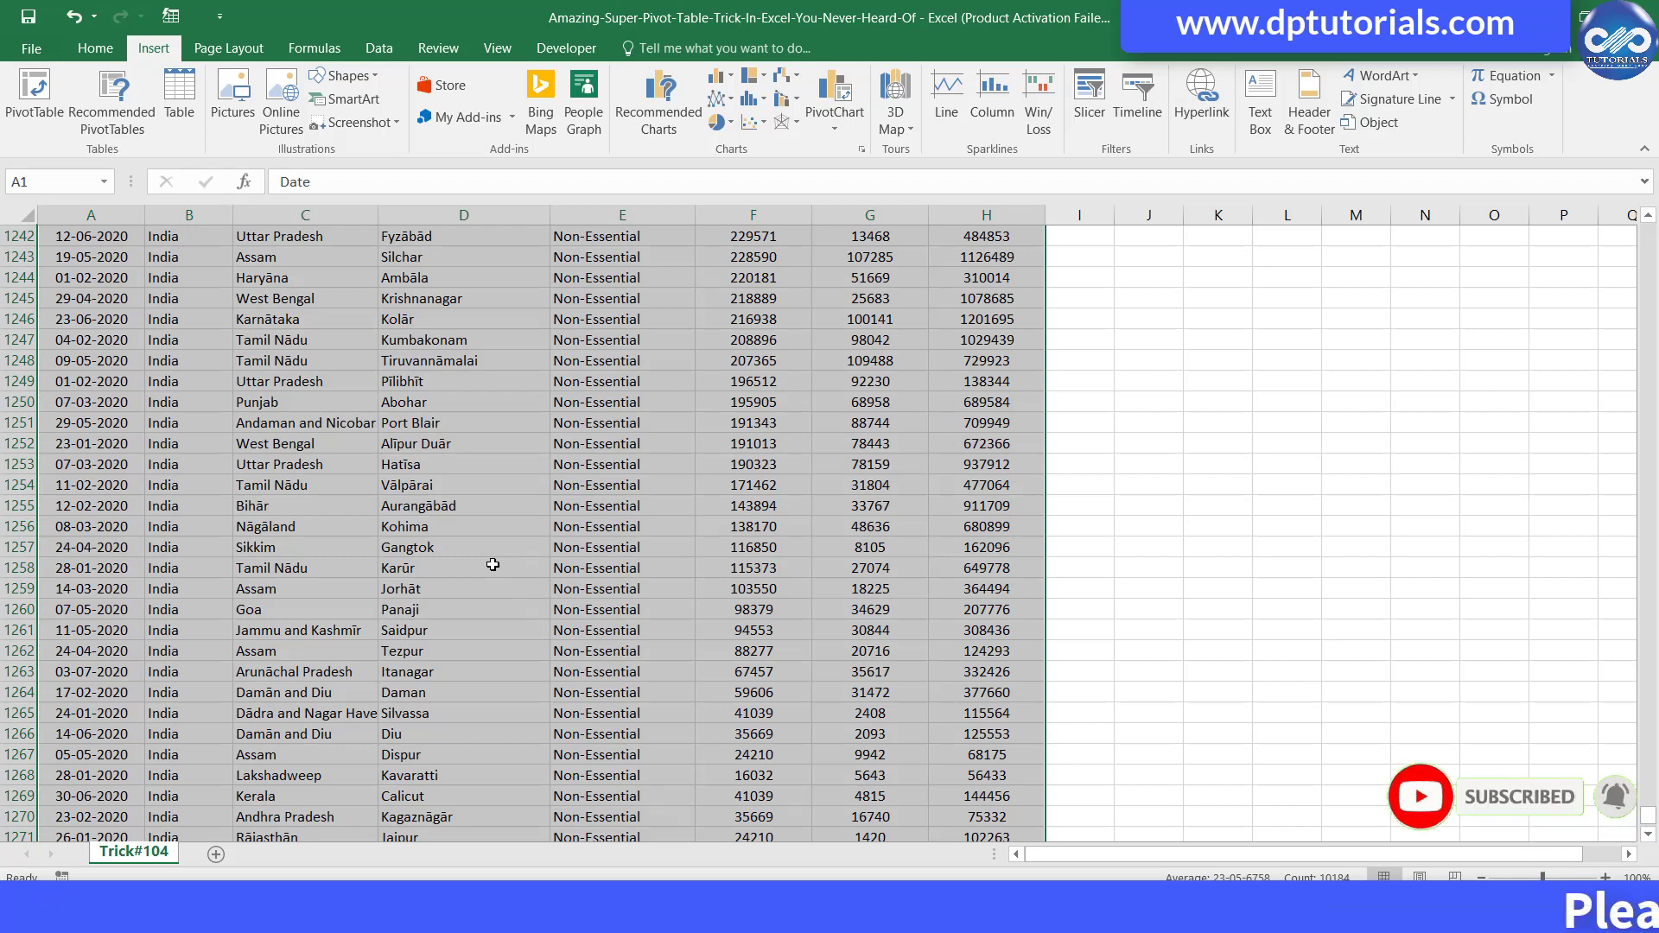
key(alt)
key(n)
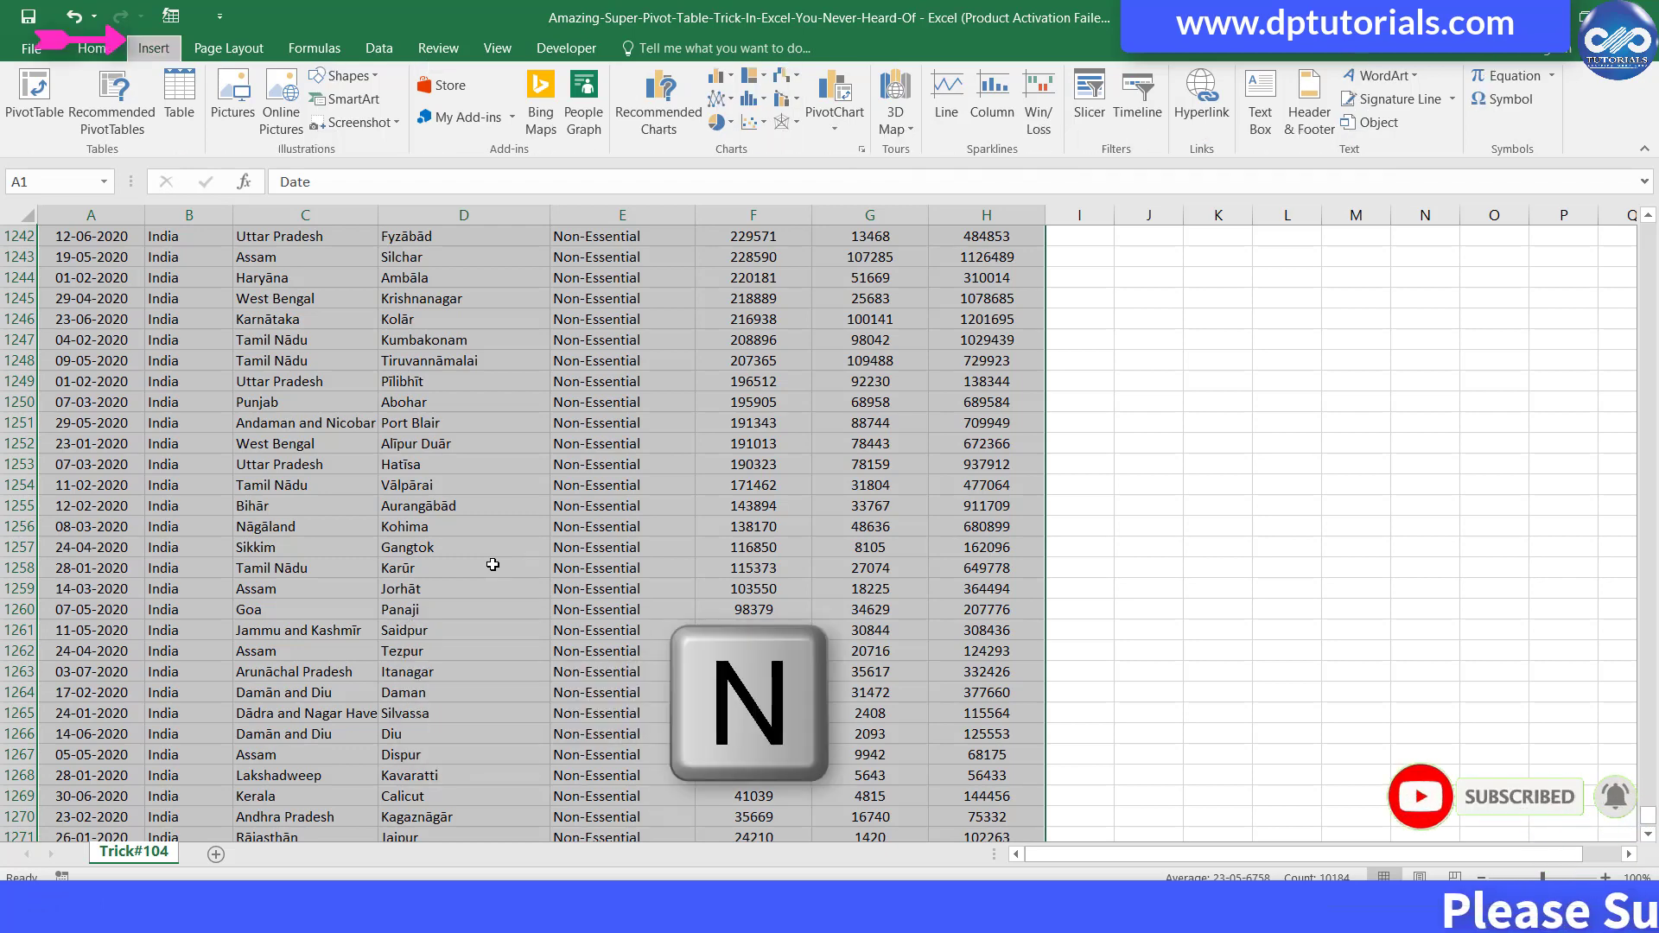
key(v)
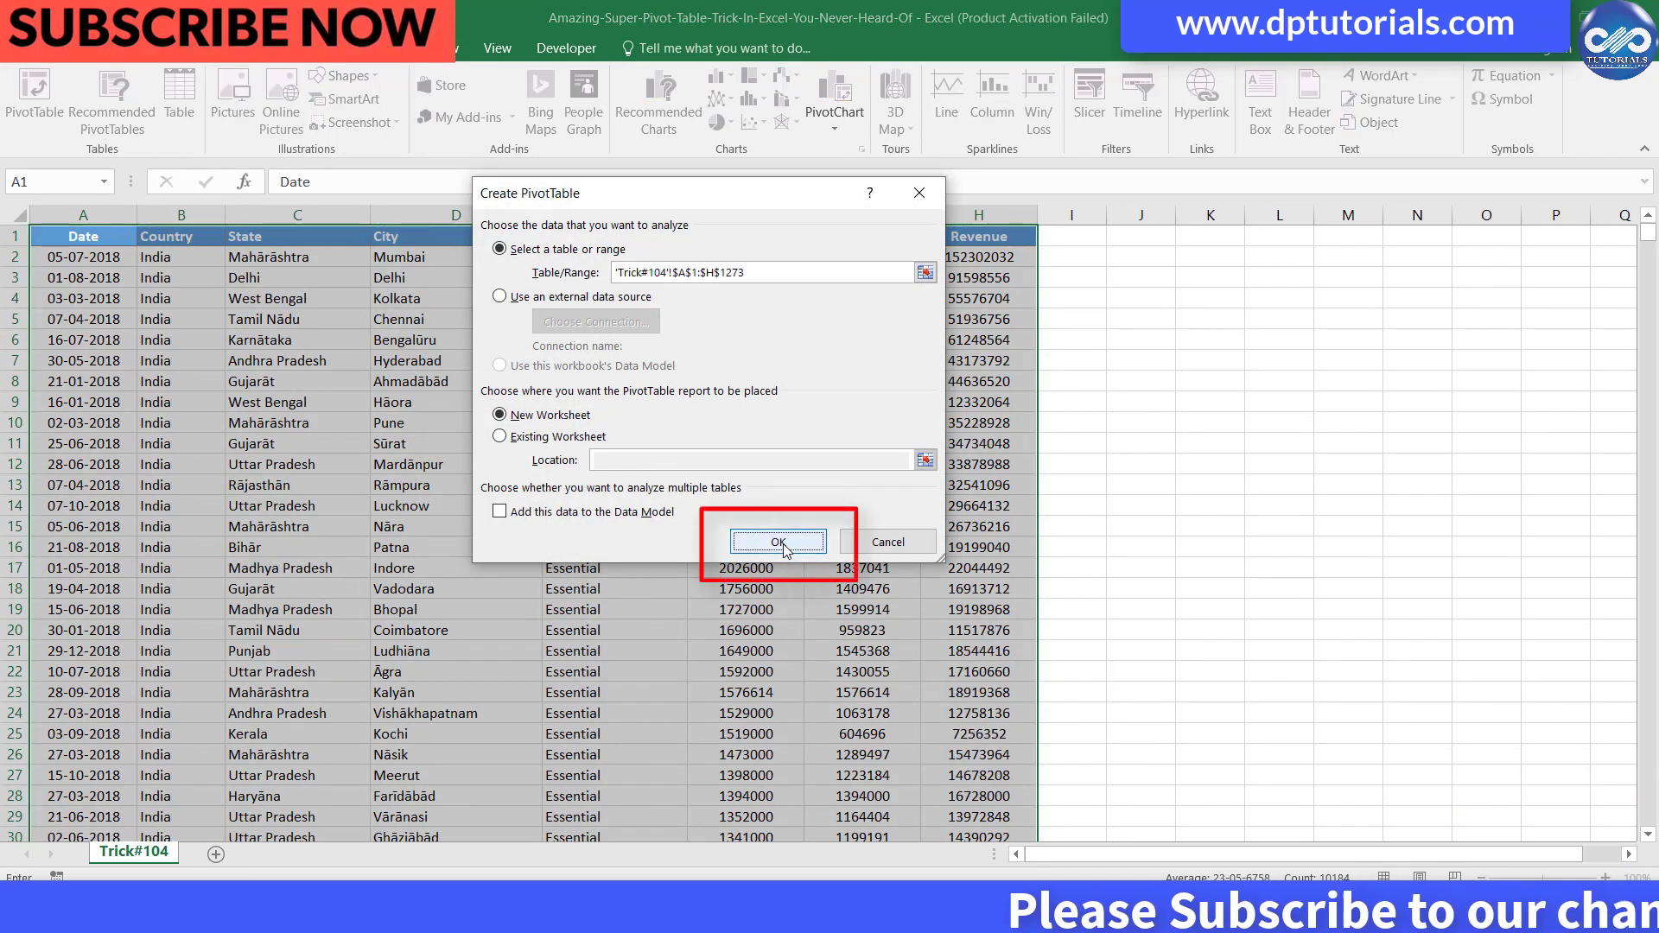
click(779, 543)
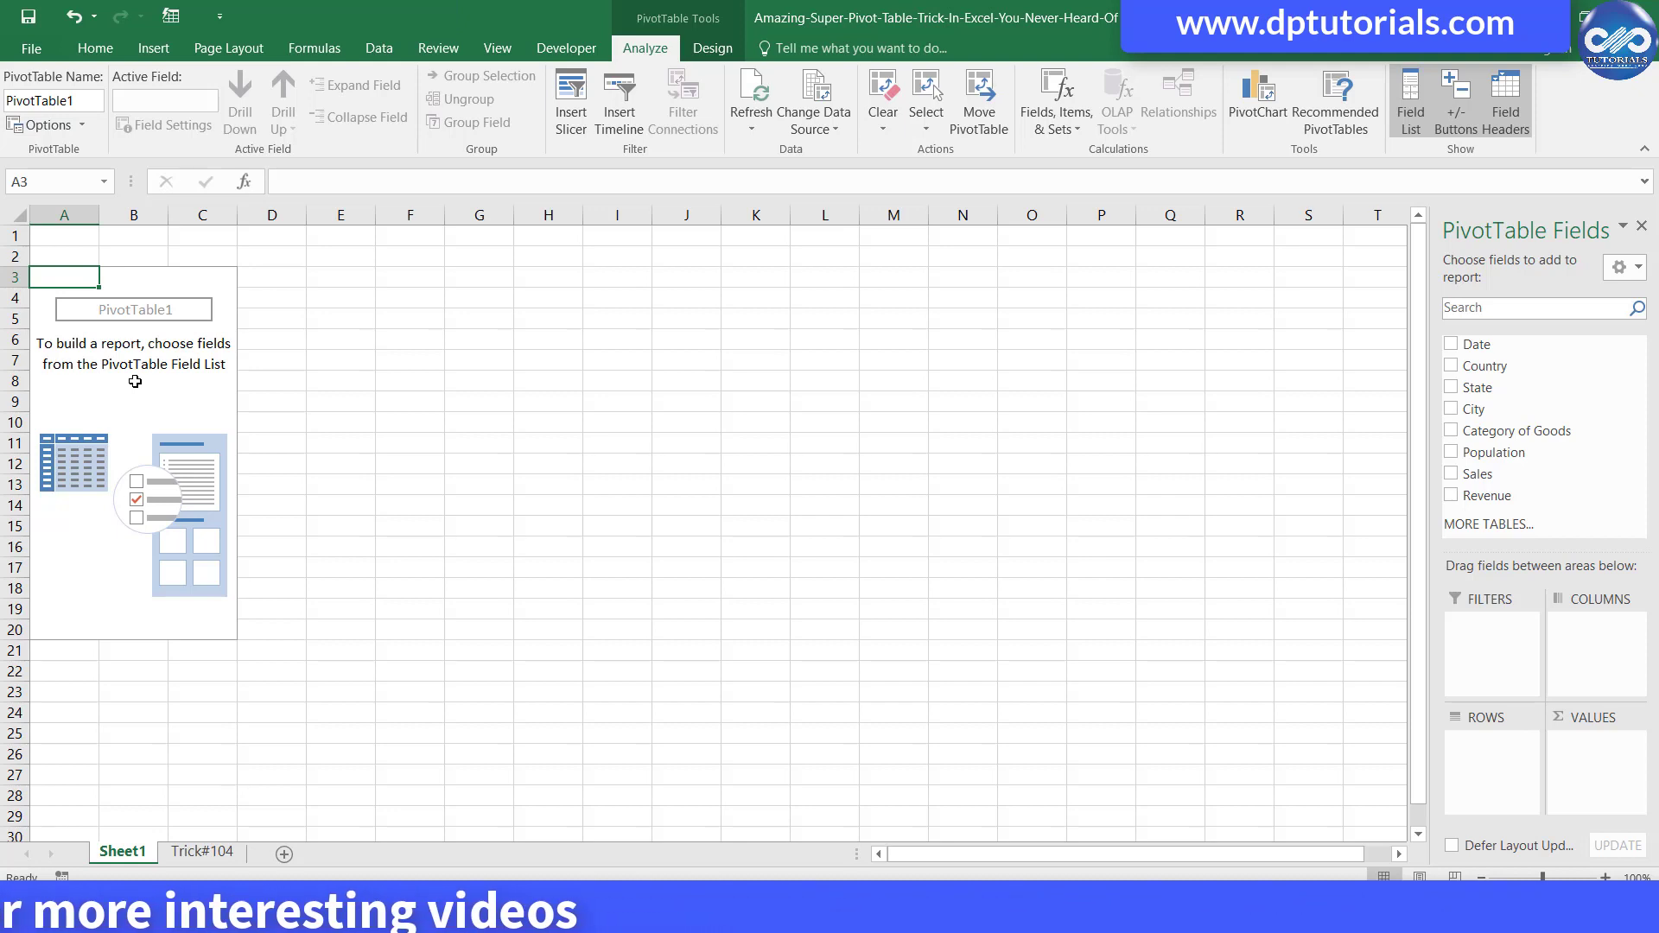
- Tick Classic PivotTable layout on the Display tab of PivotTable Options
right_click(135, 383)
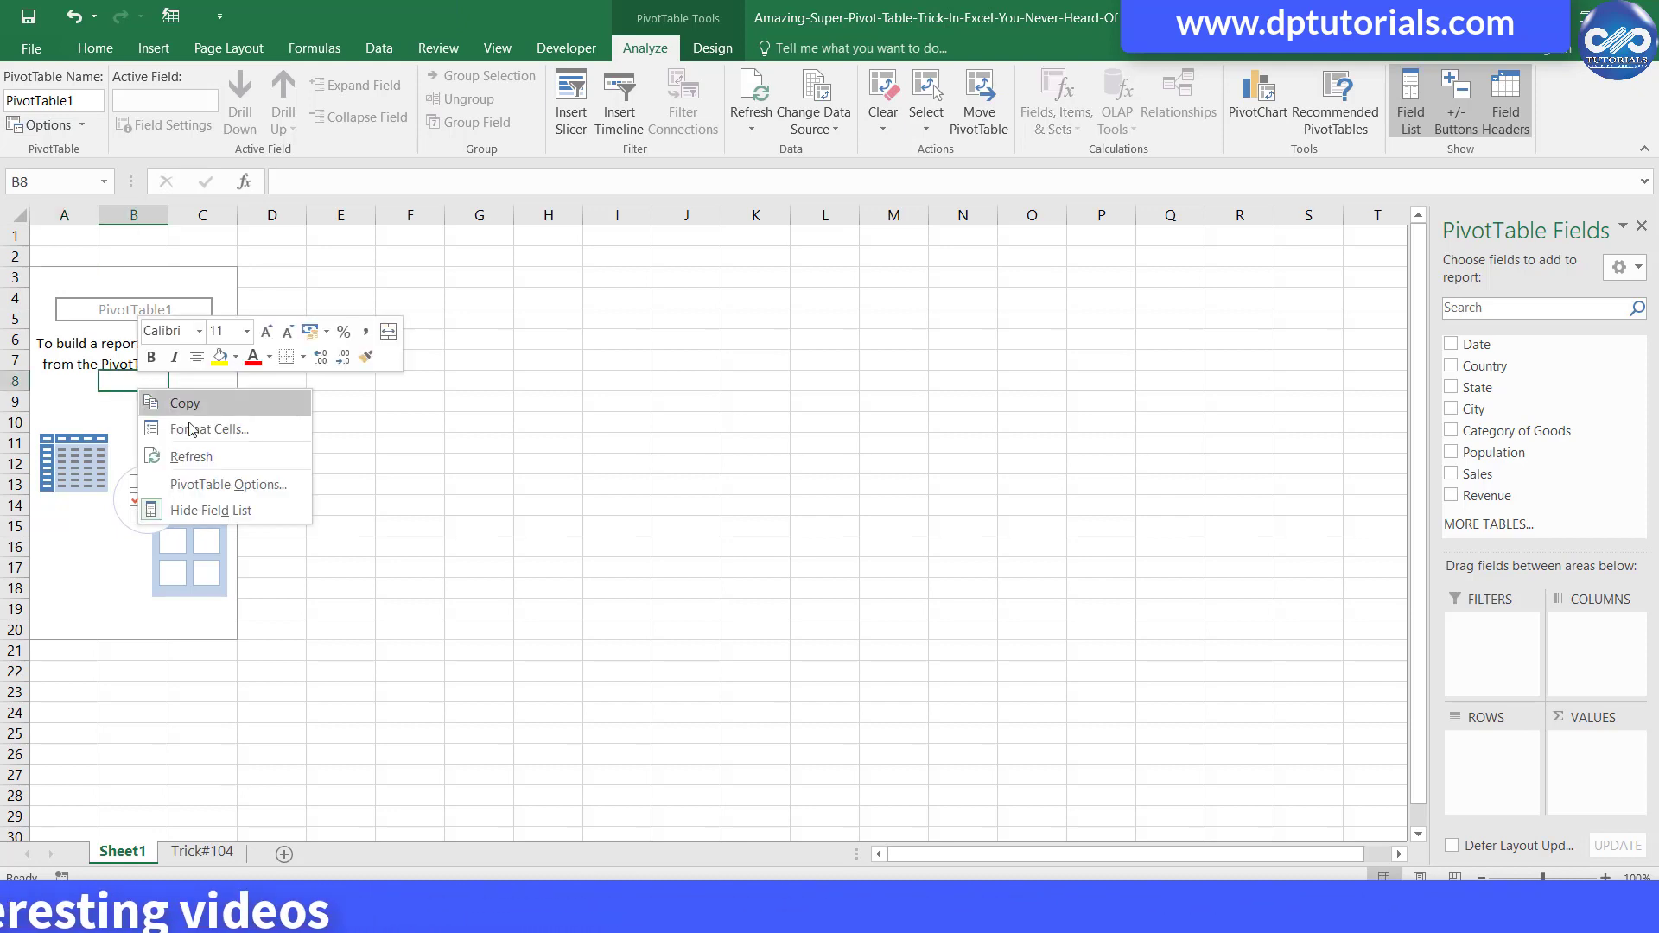
click(292, 487)
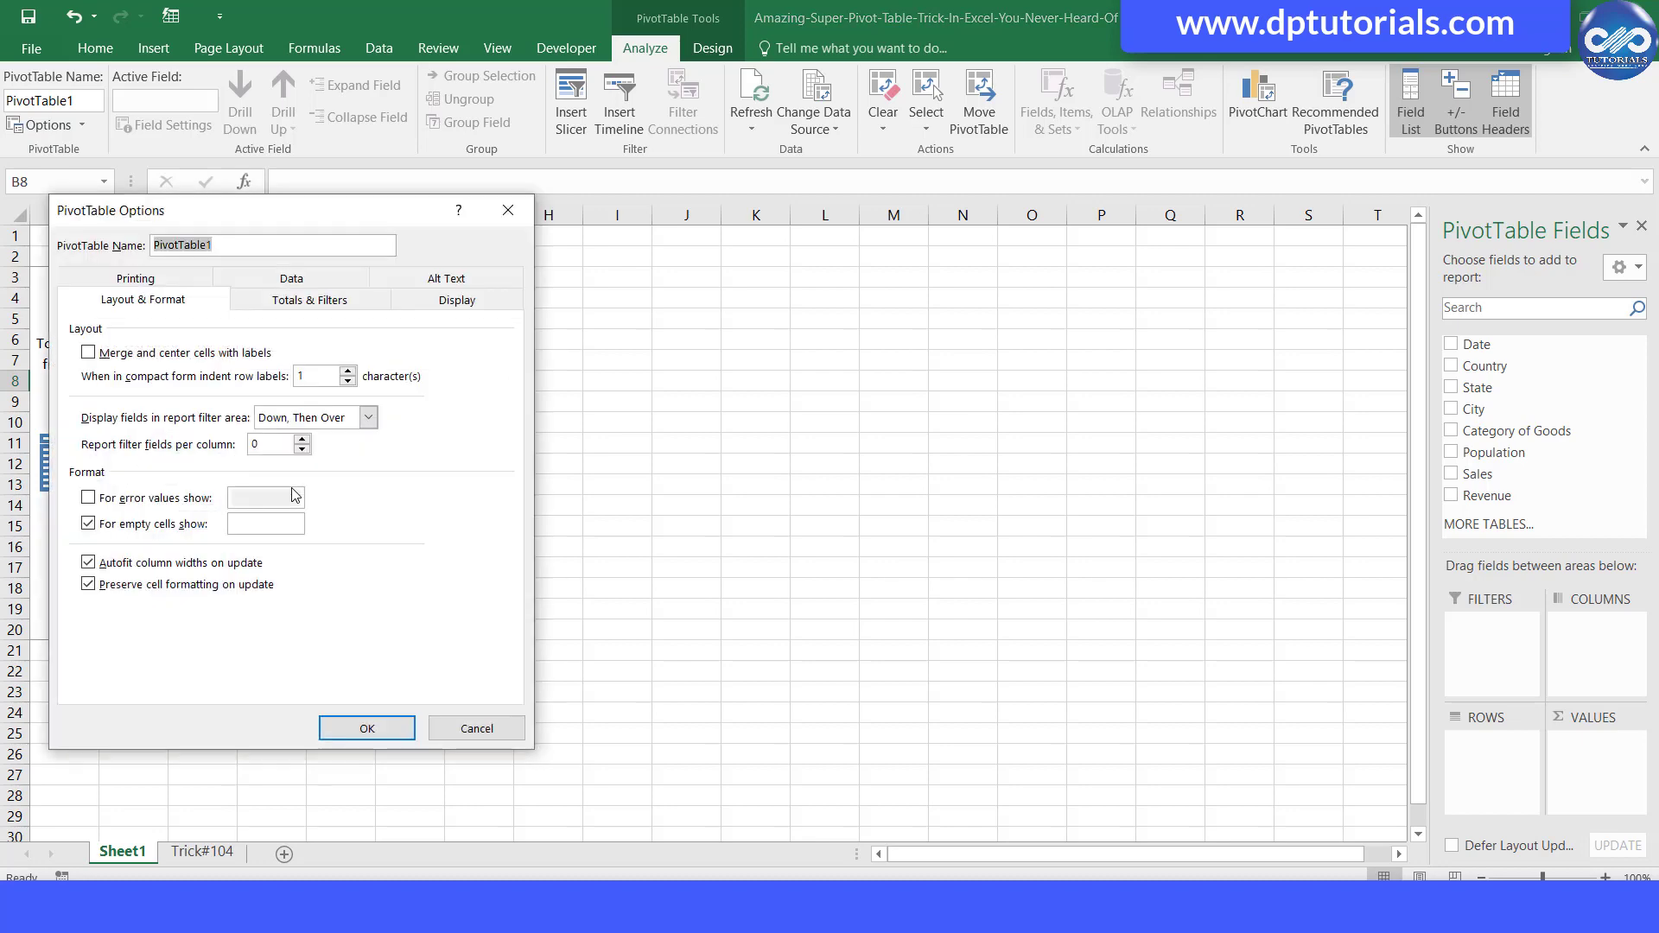
drag(252, 214, 582, 282)
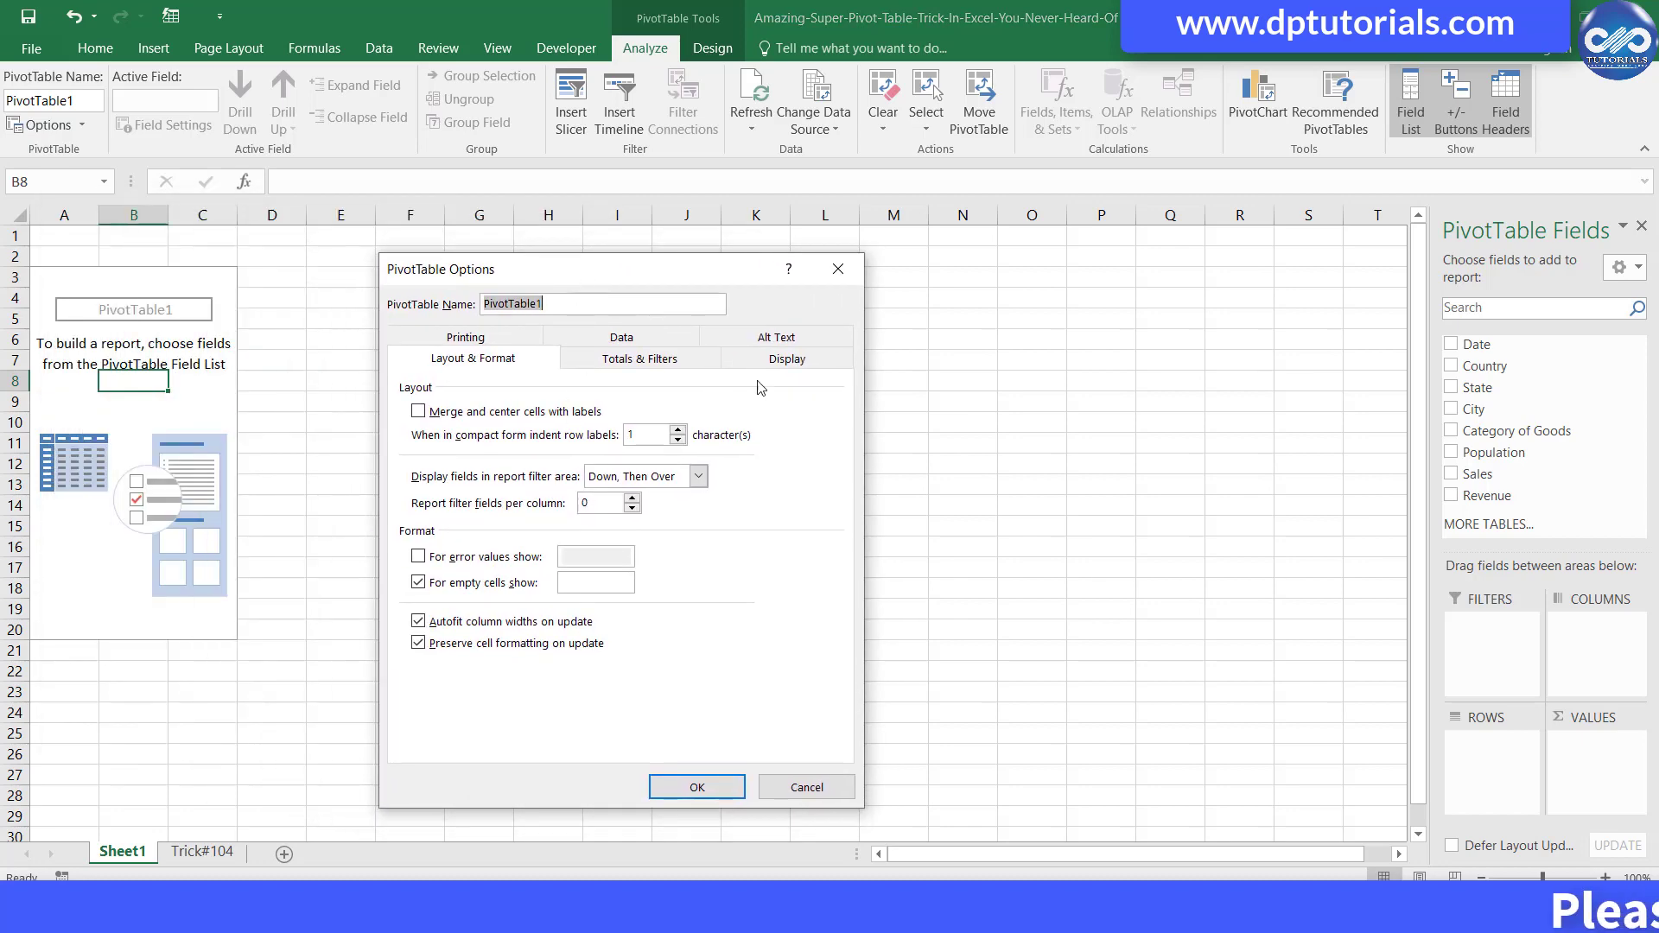
click(788, 359)
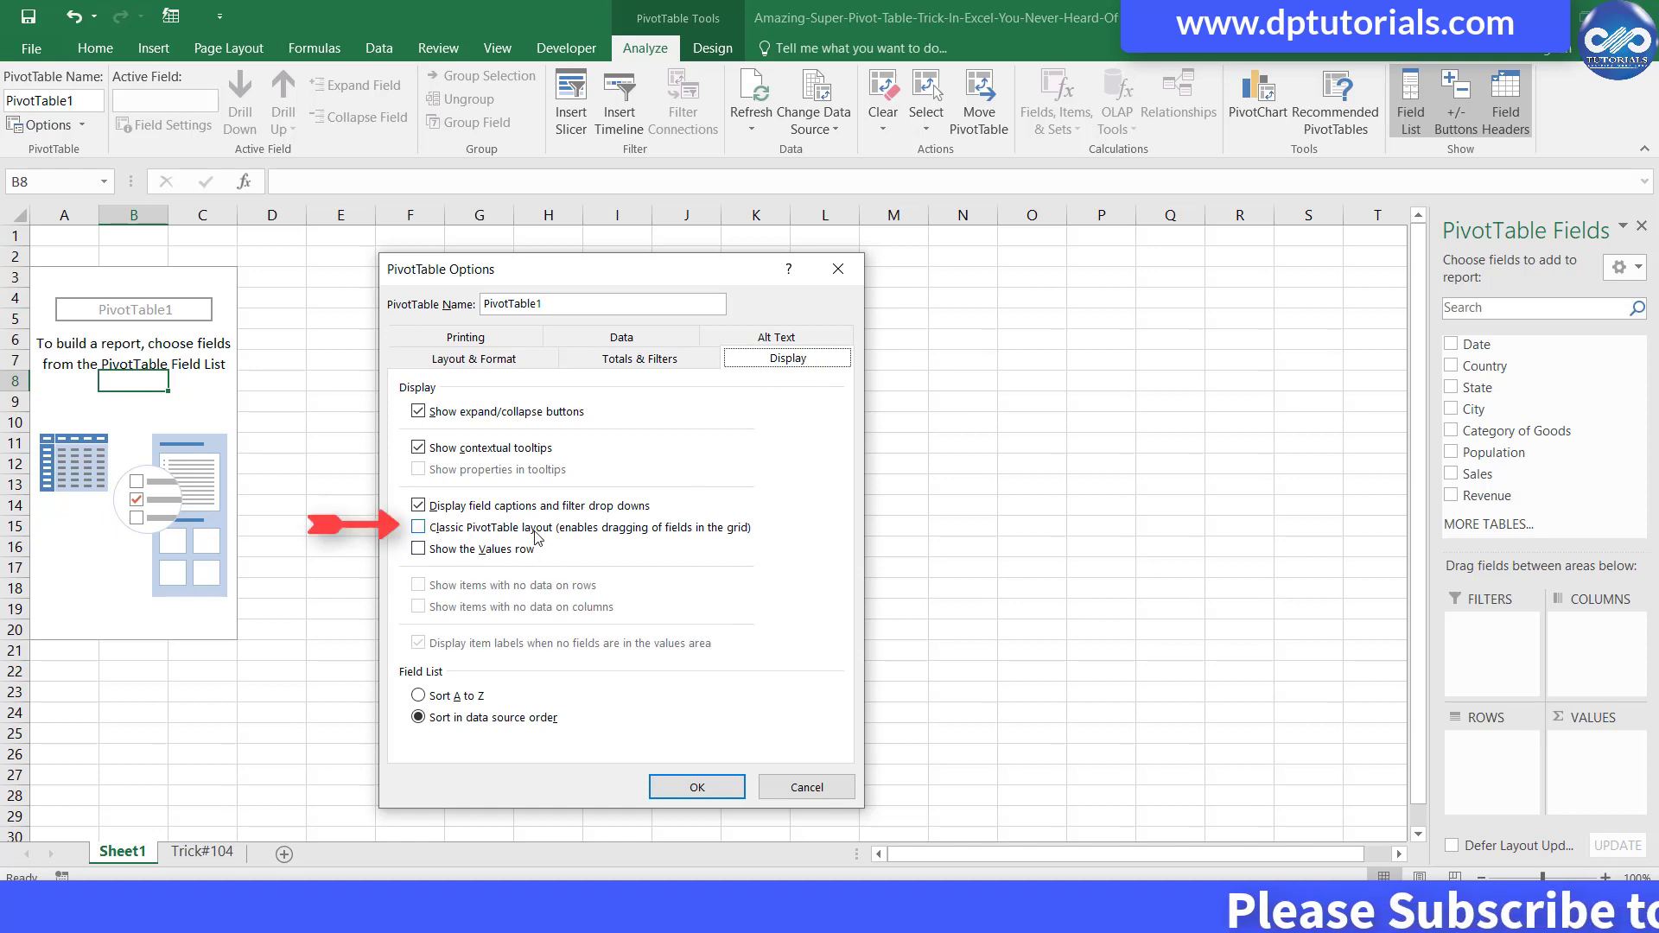
click(418, 527)
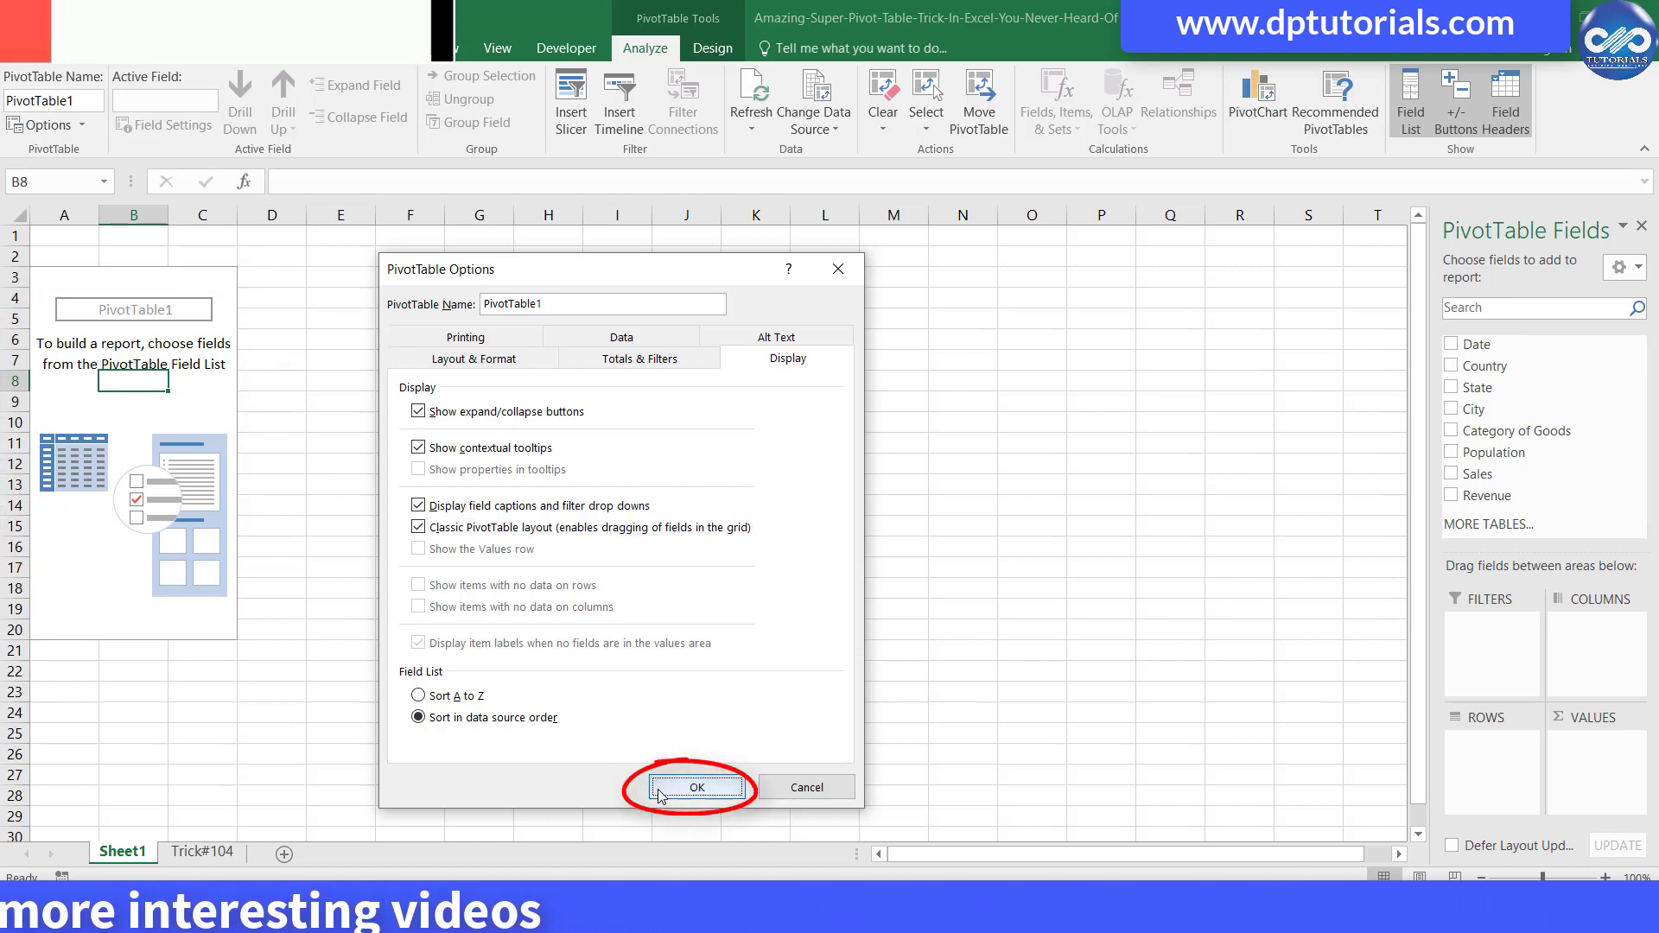
- Apply the options, then place City and then Category of Goods as row fields
click(696, 787)
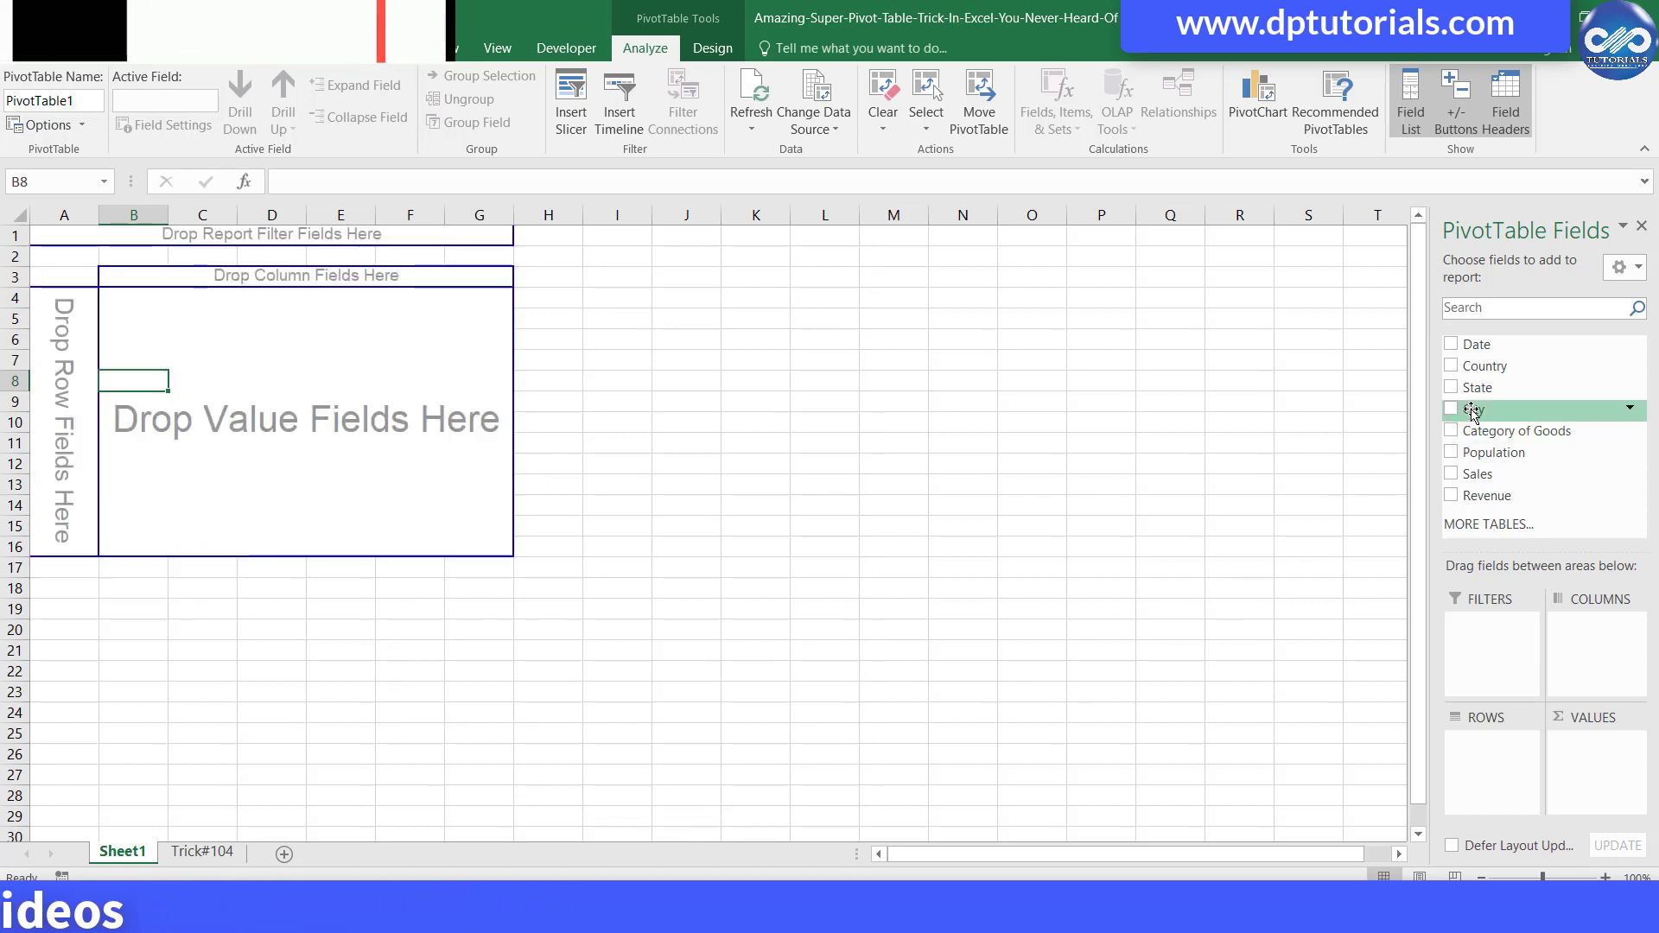
drag(1473, 411, 1182, 429)
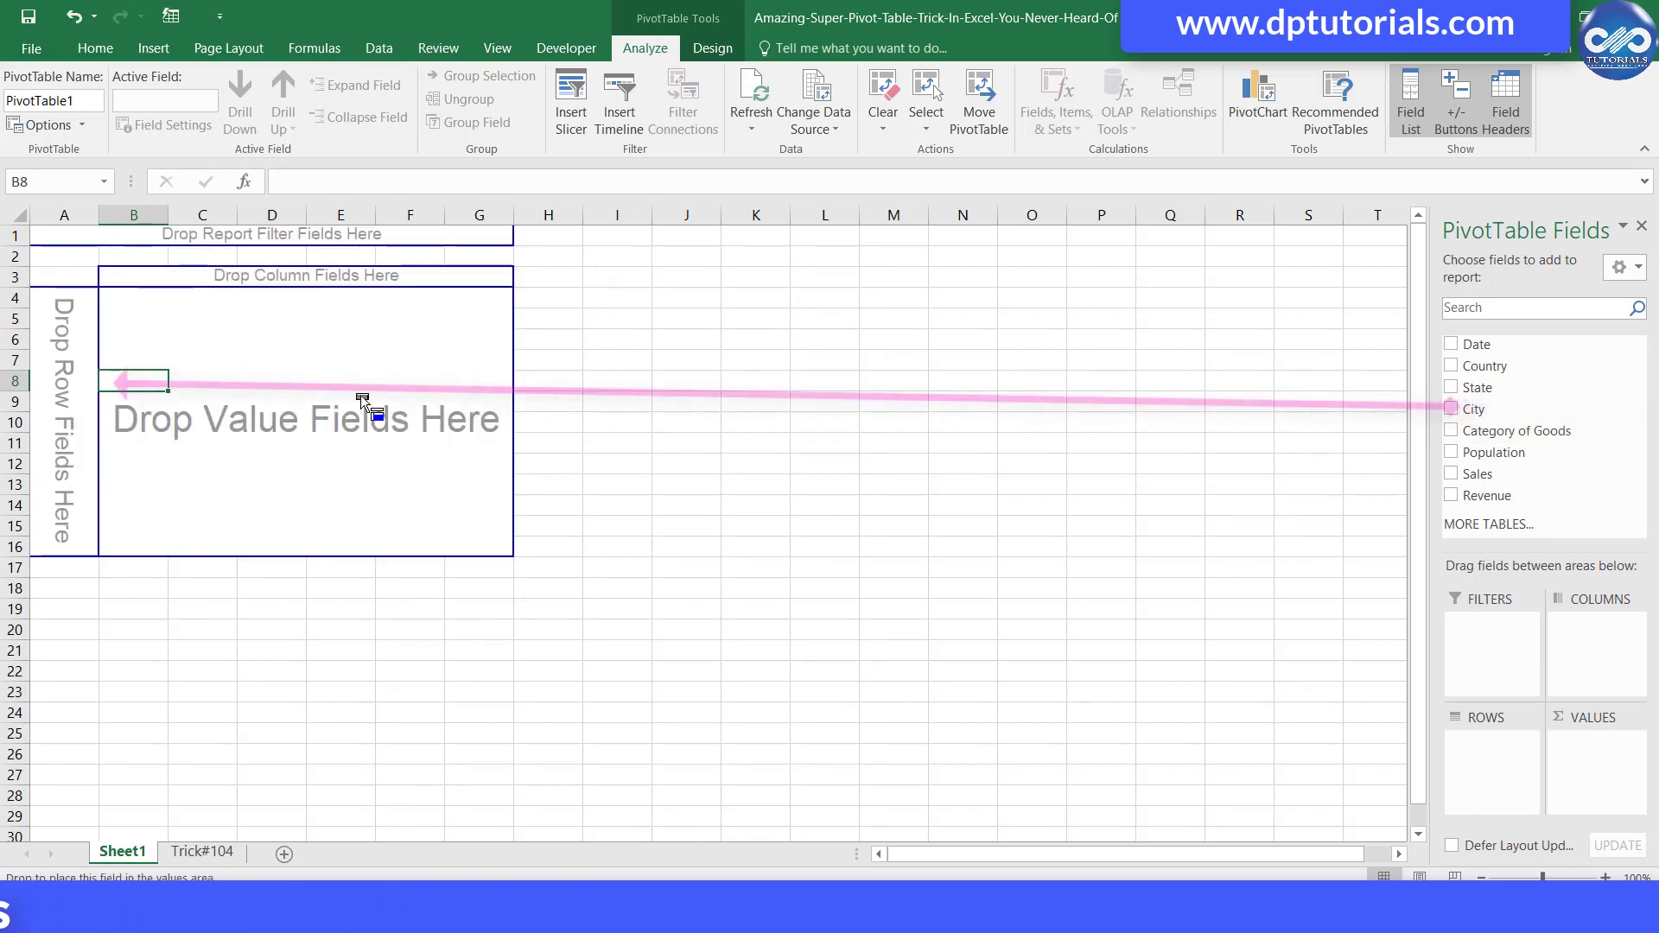
drag(67, 384, 72, 384)
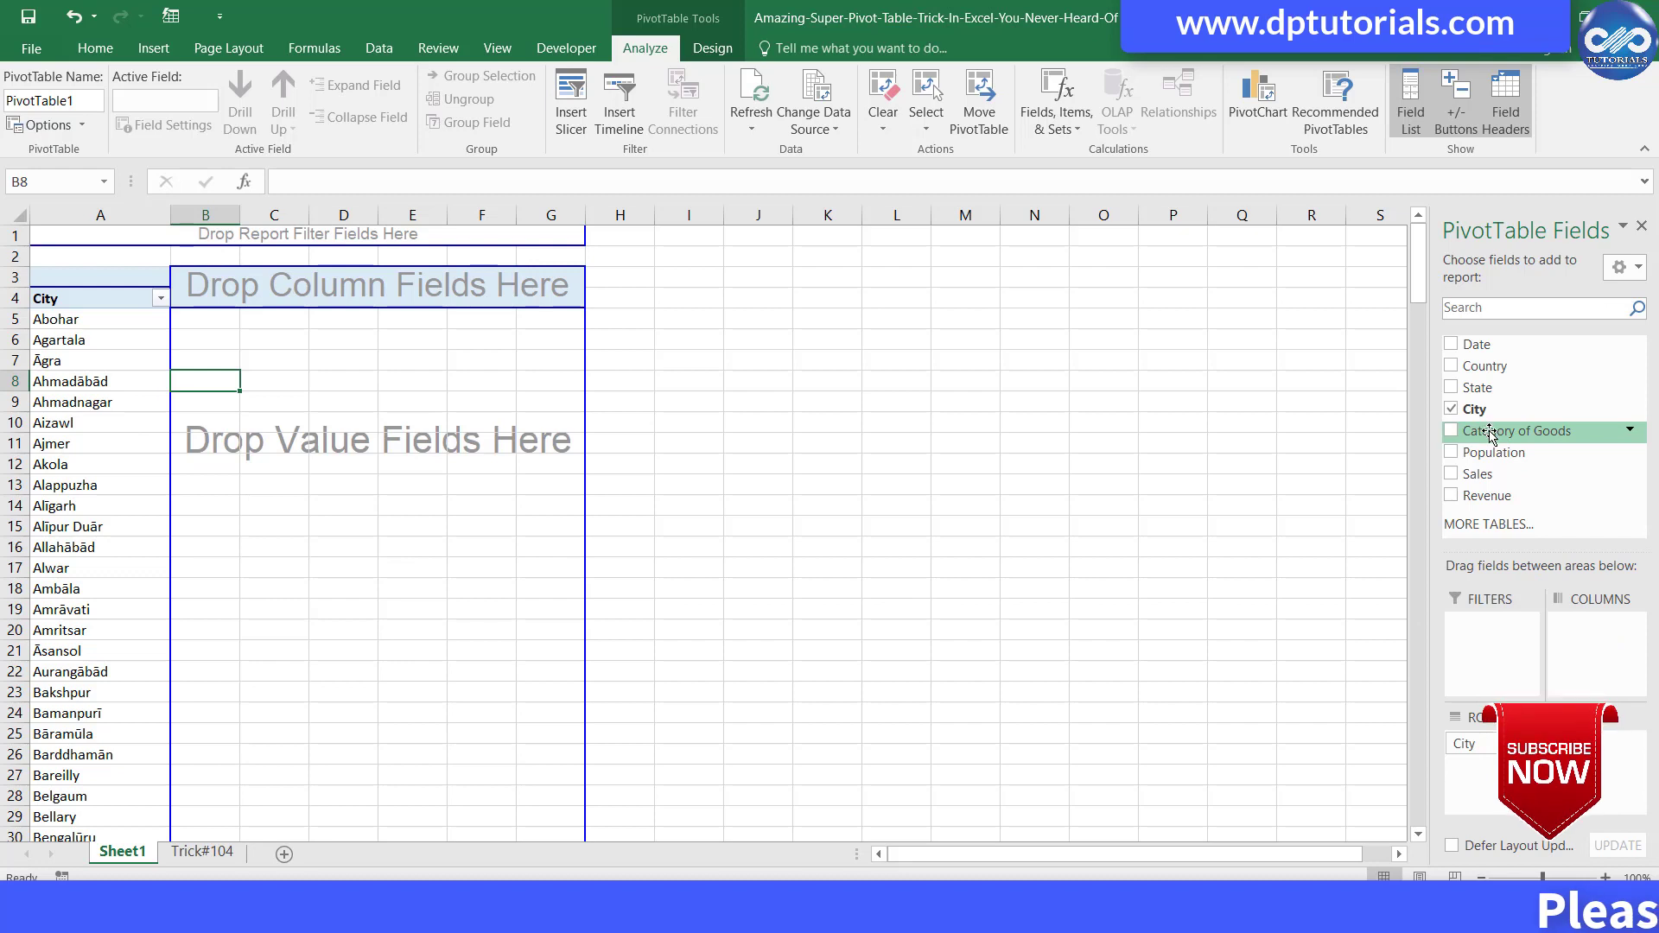
drag(1490, 432, 1500, 457)
drag(1268, 466, 101, 465)
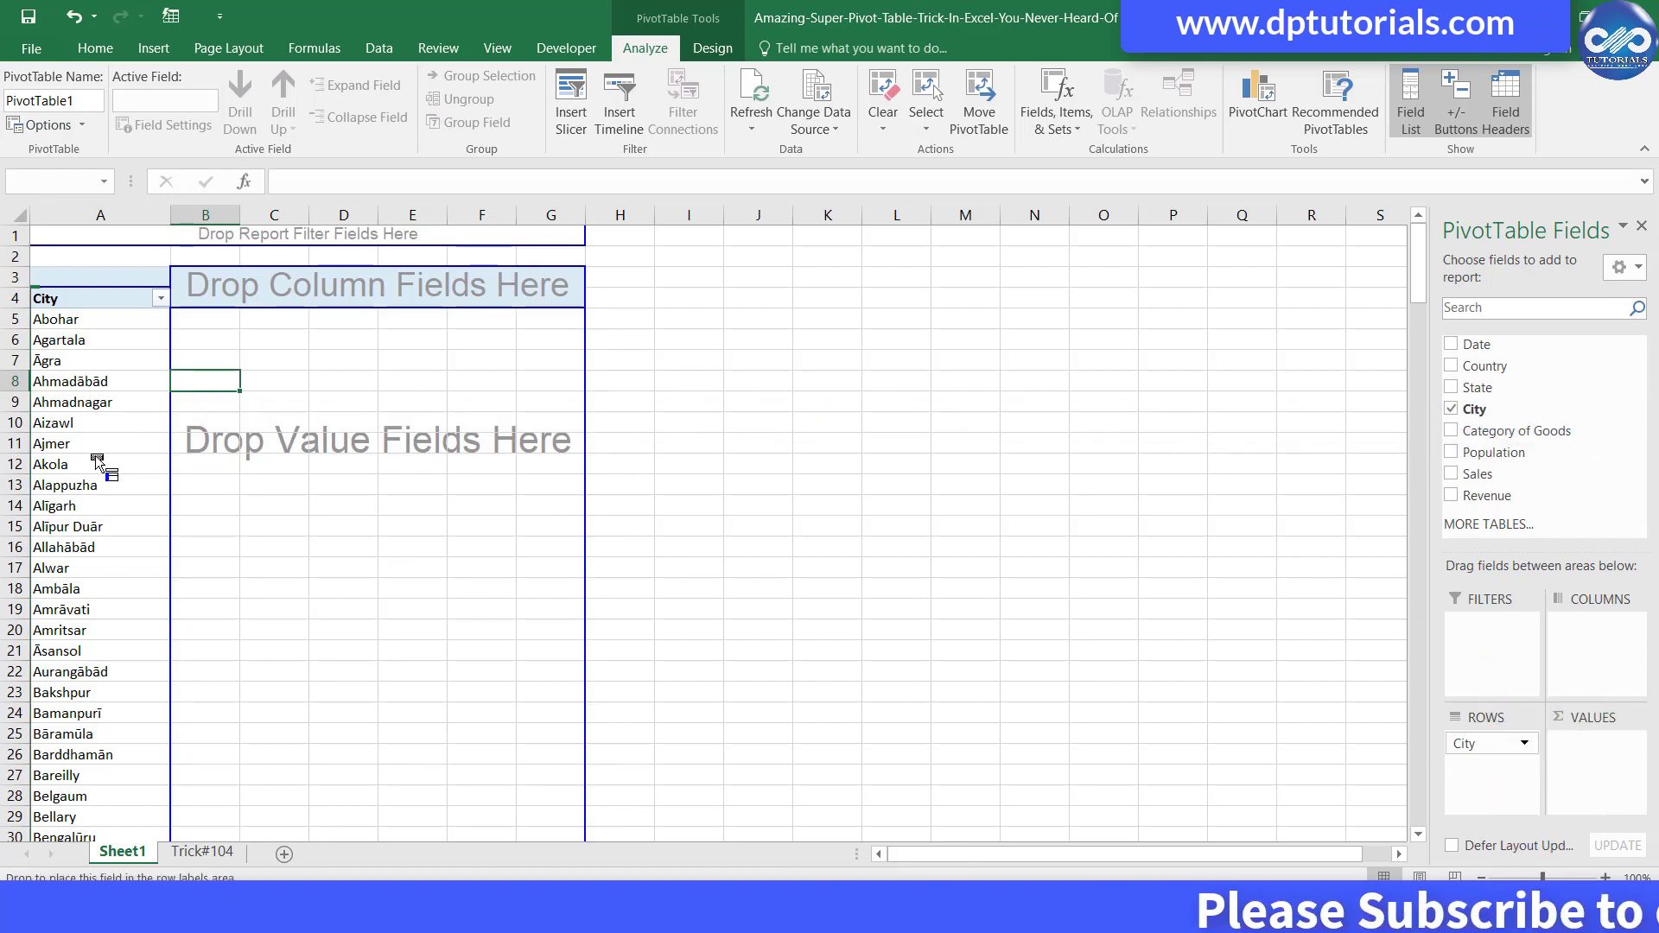
drag(101, 464, 101, 464)
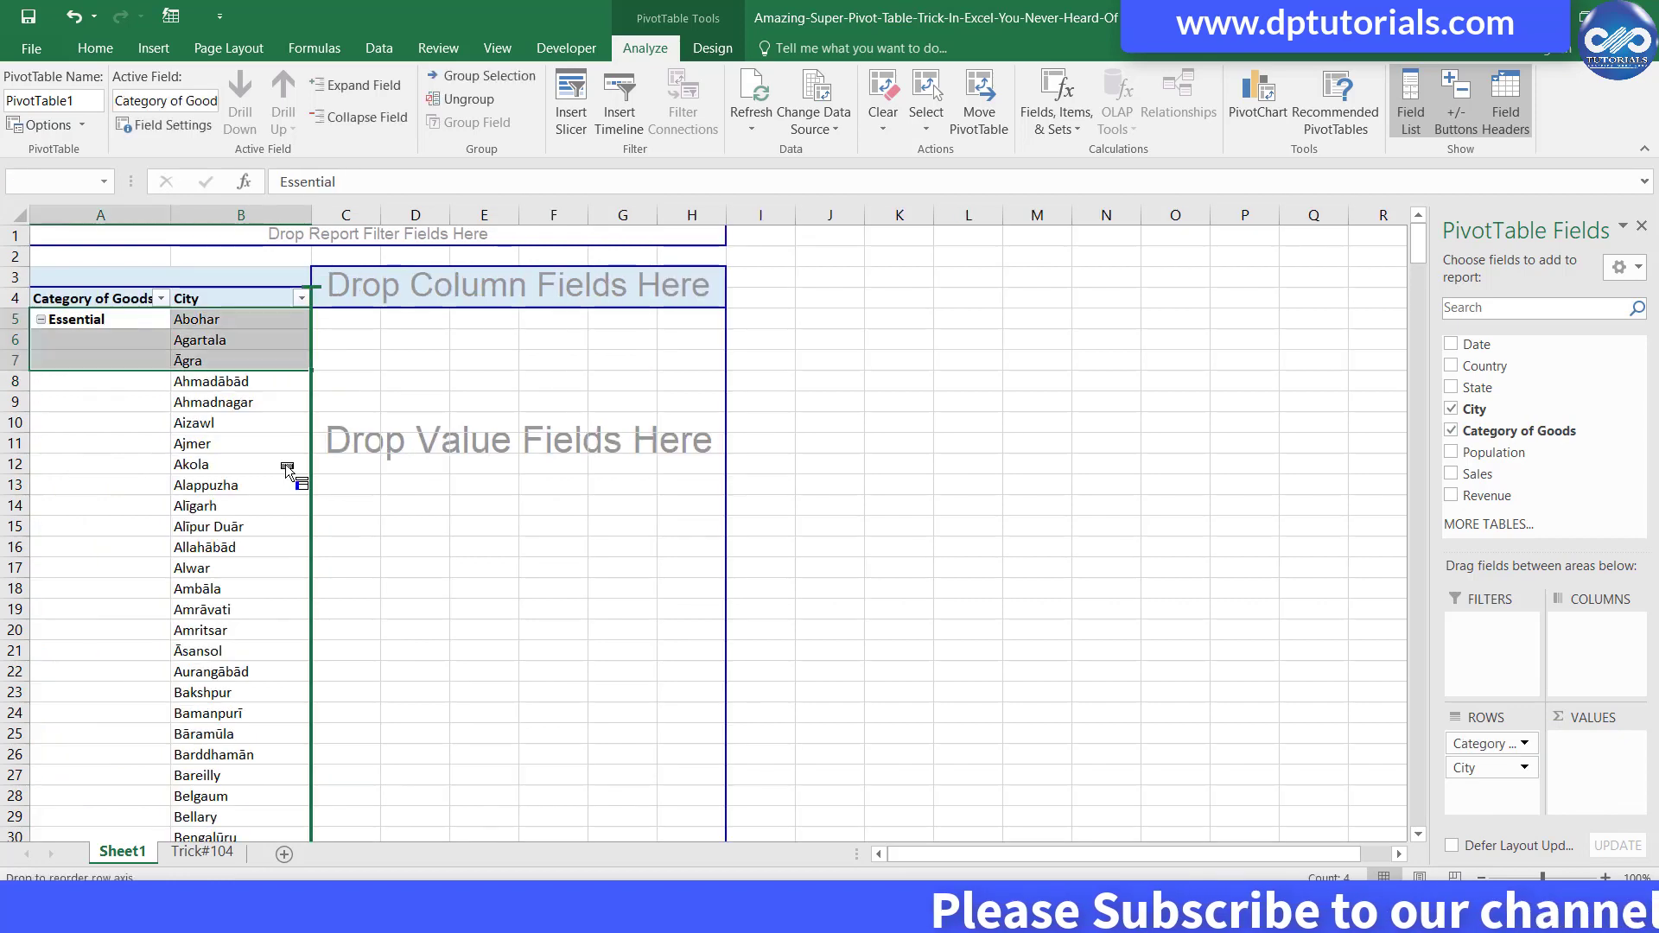
drag(288, 470, 298, 480)
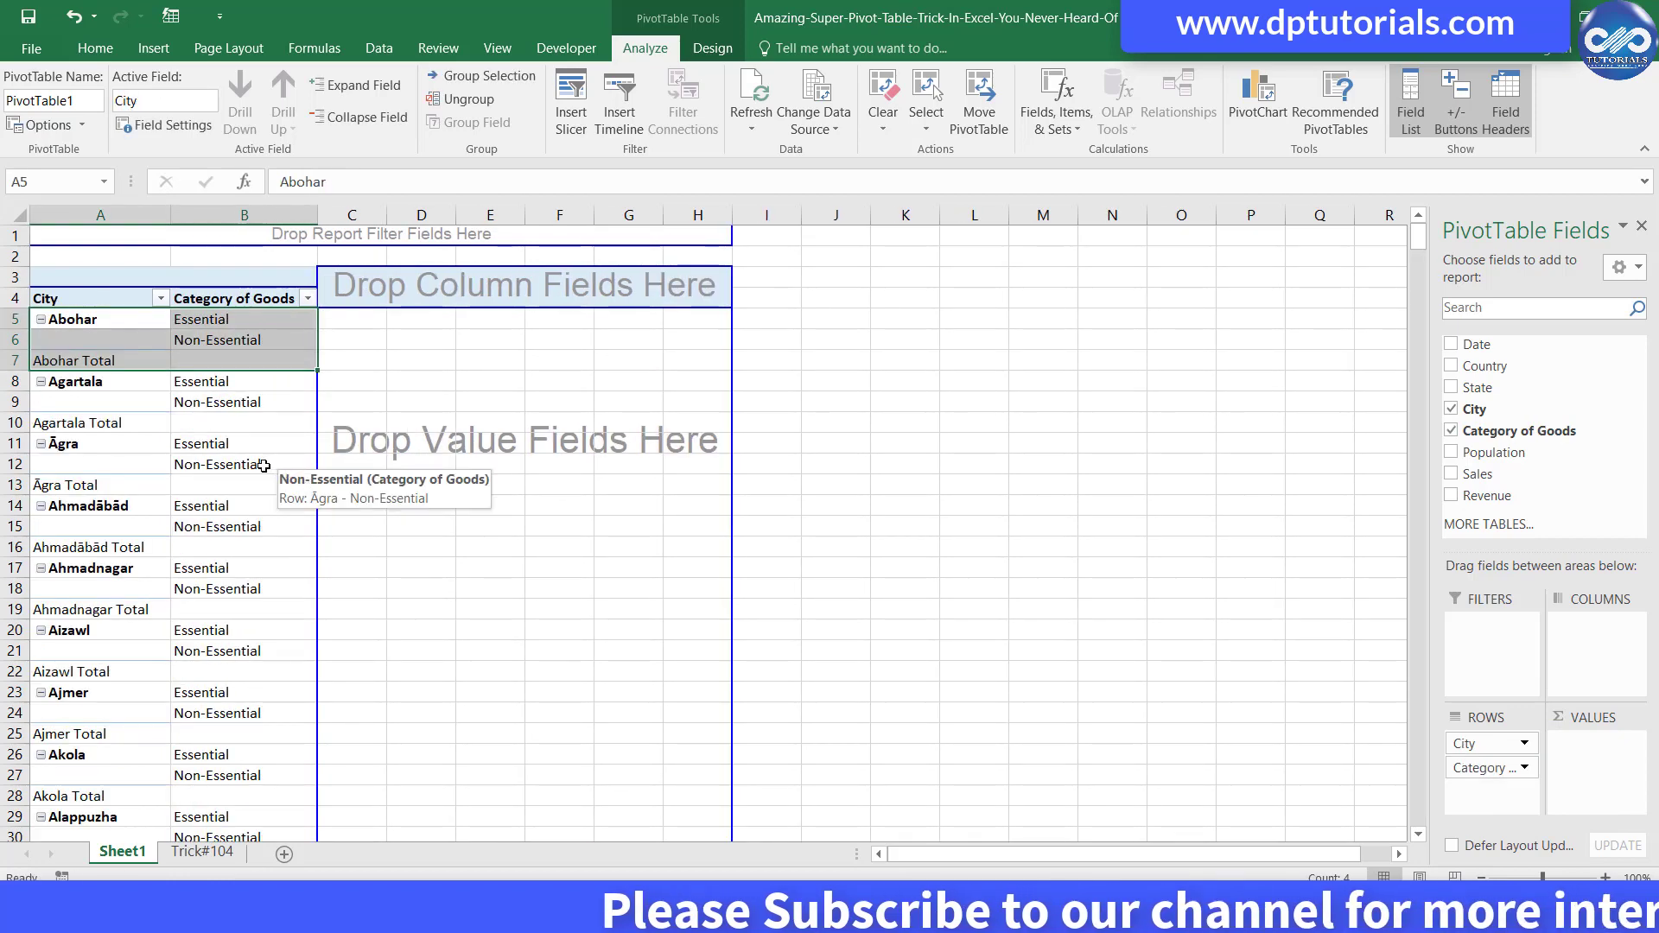
click(1452, 431)
drag(1514, 430, 1488, 773)
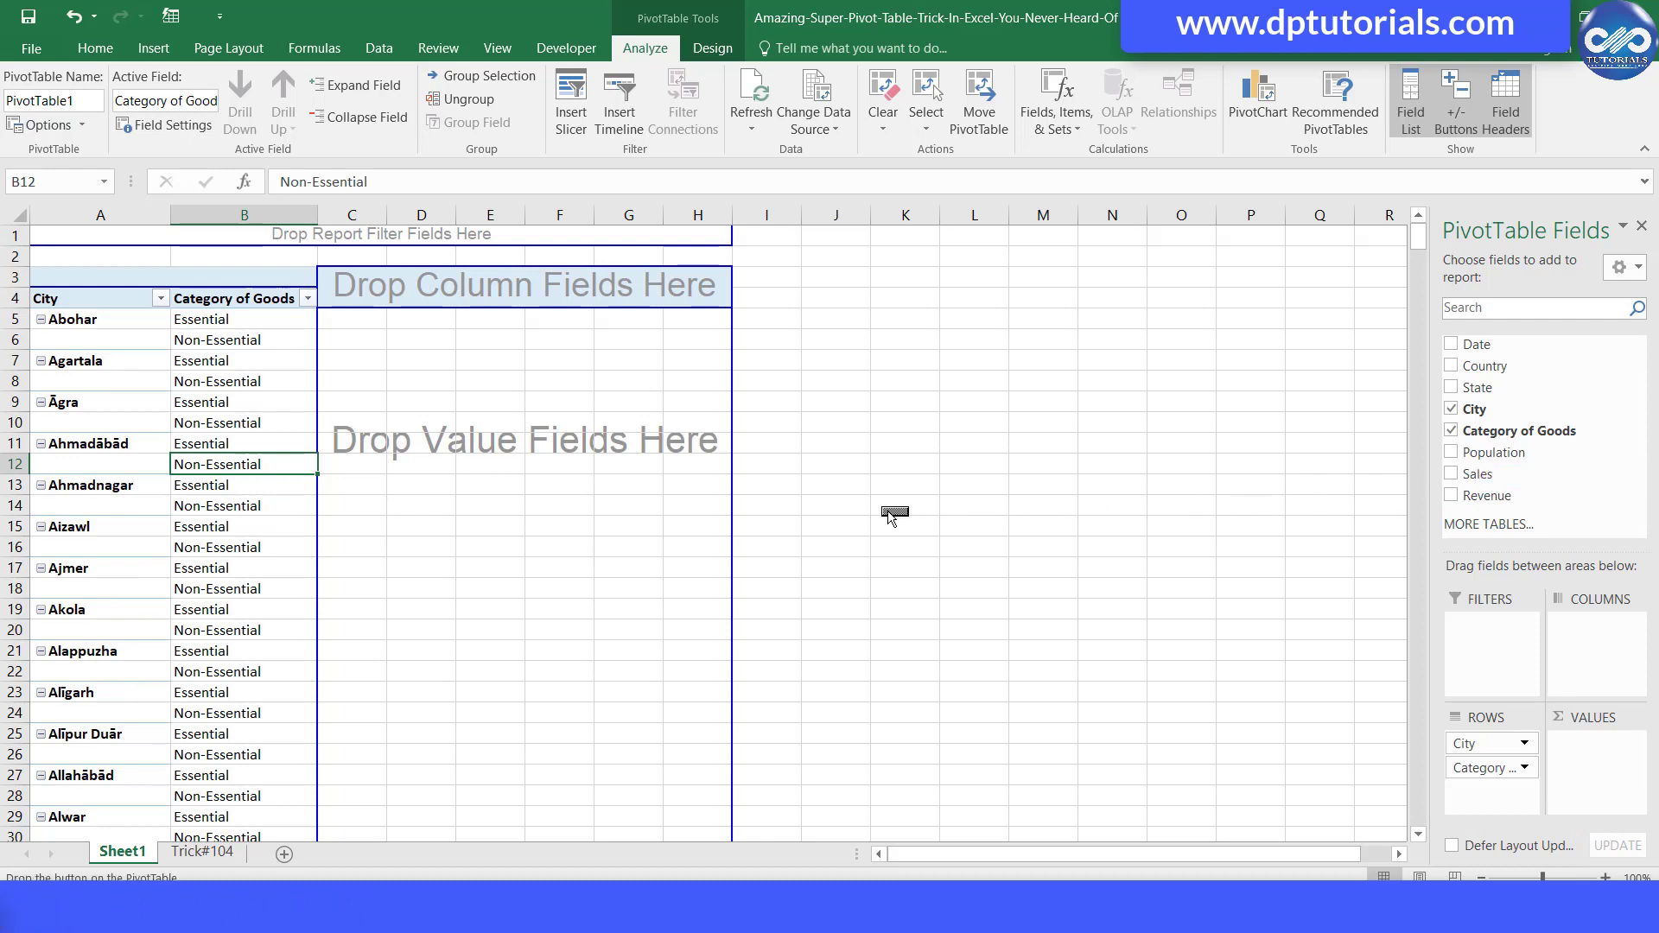
- Add Sales as Sum of Sales, formatted as Number with 0 decimal places
drag(541, 500, 540, 500)
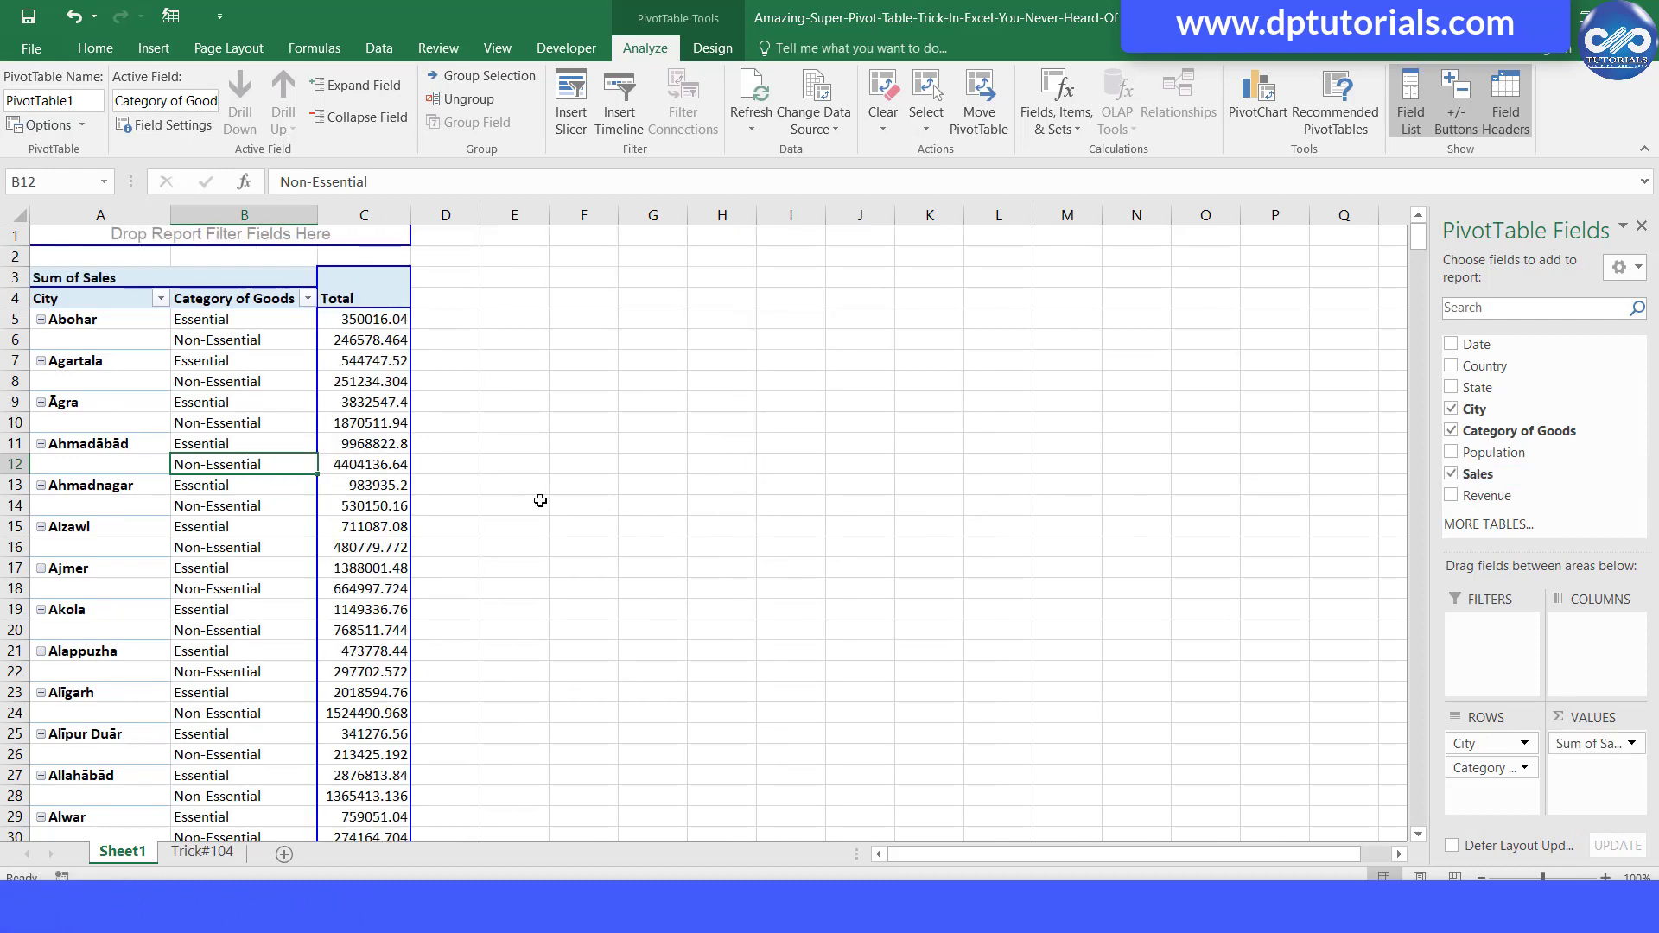
click(1631, 742)
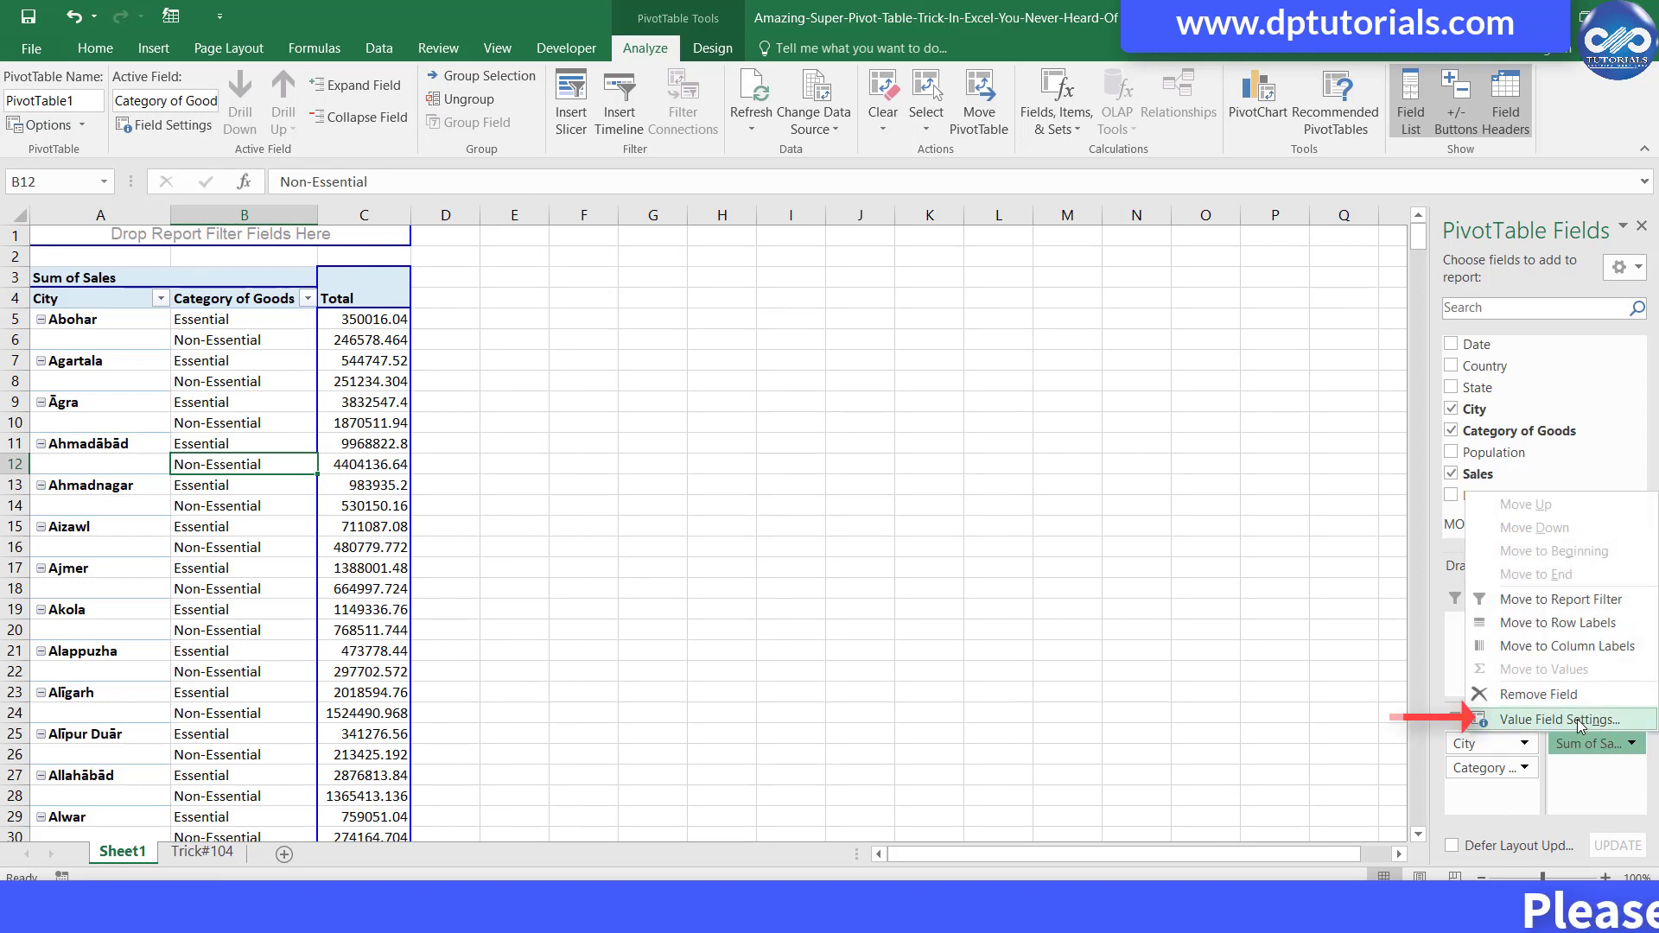
click(1558, 720)
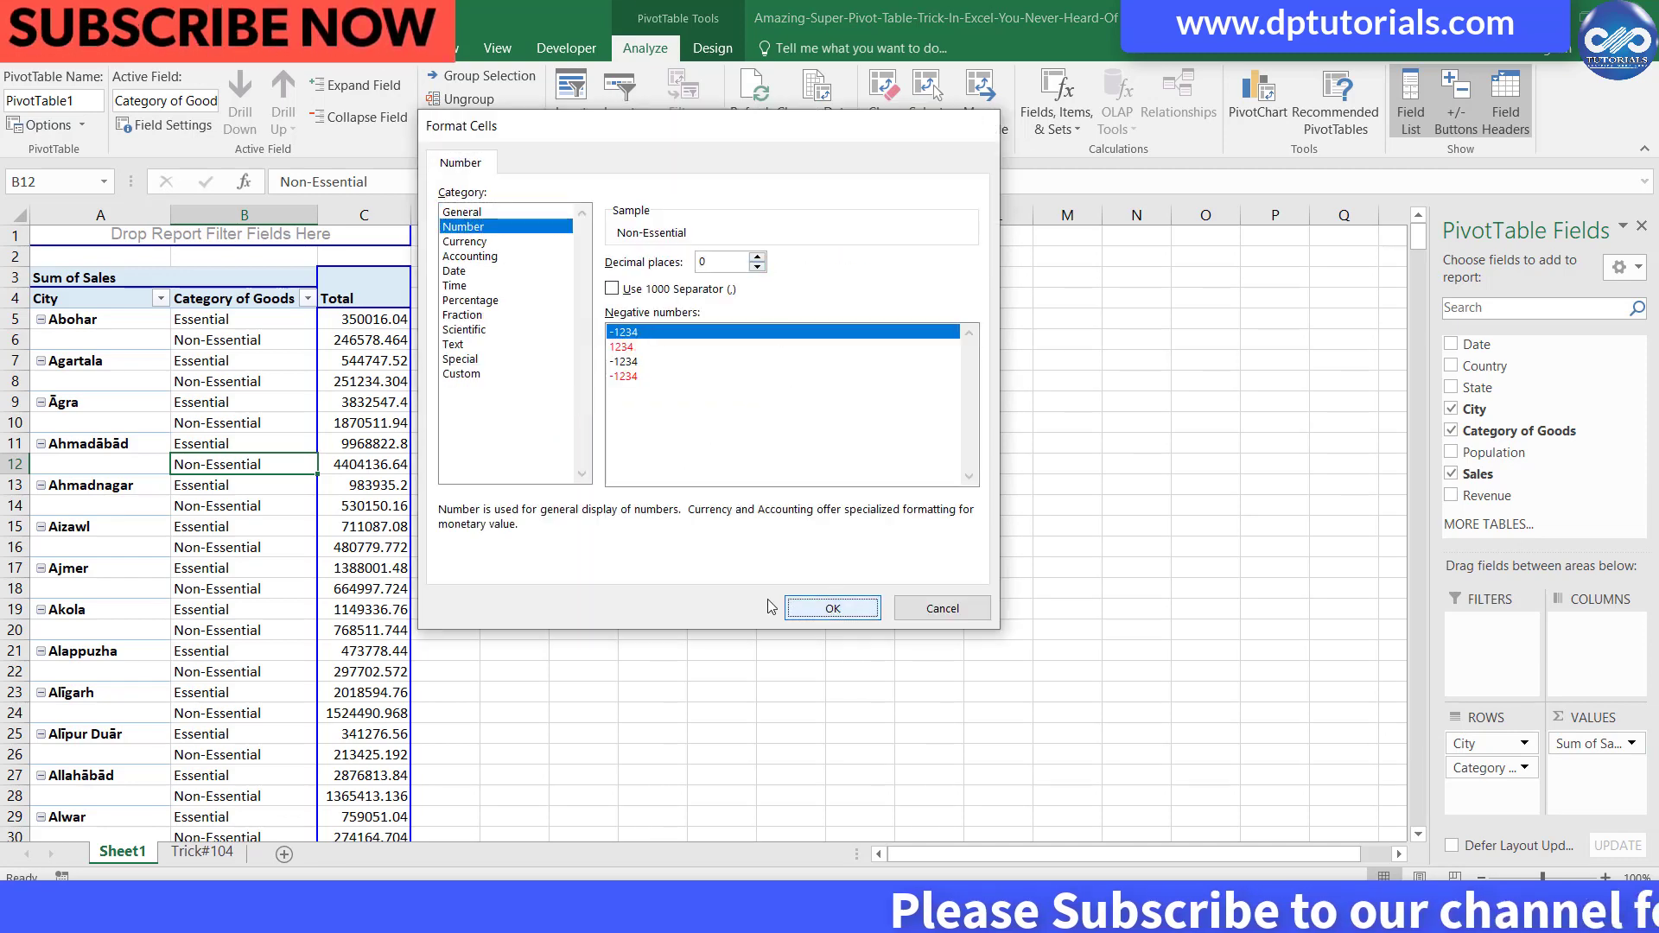
click(756, 526)
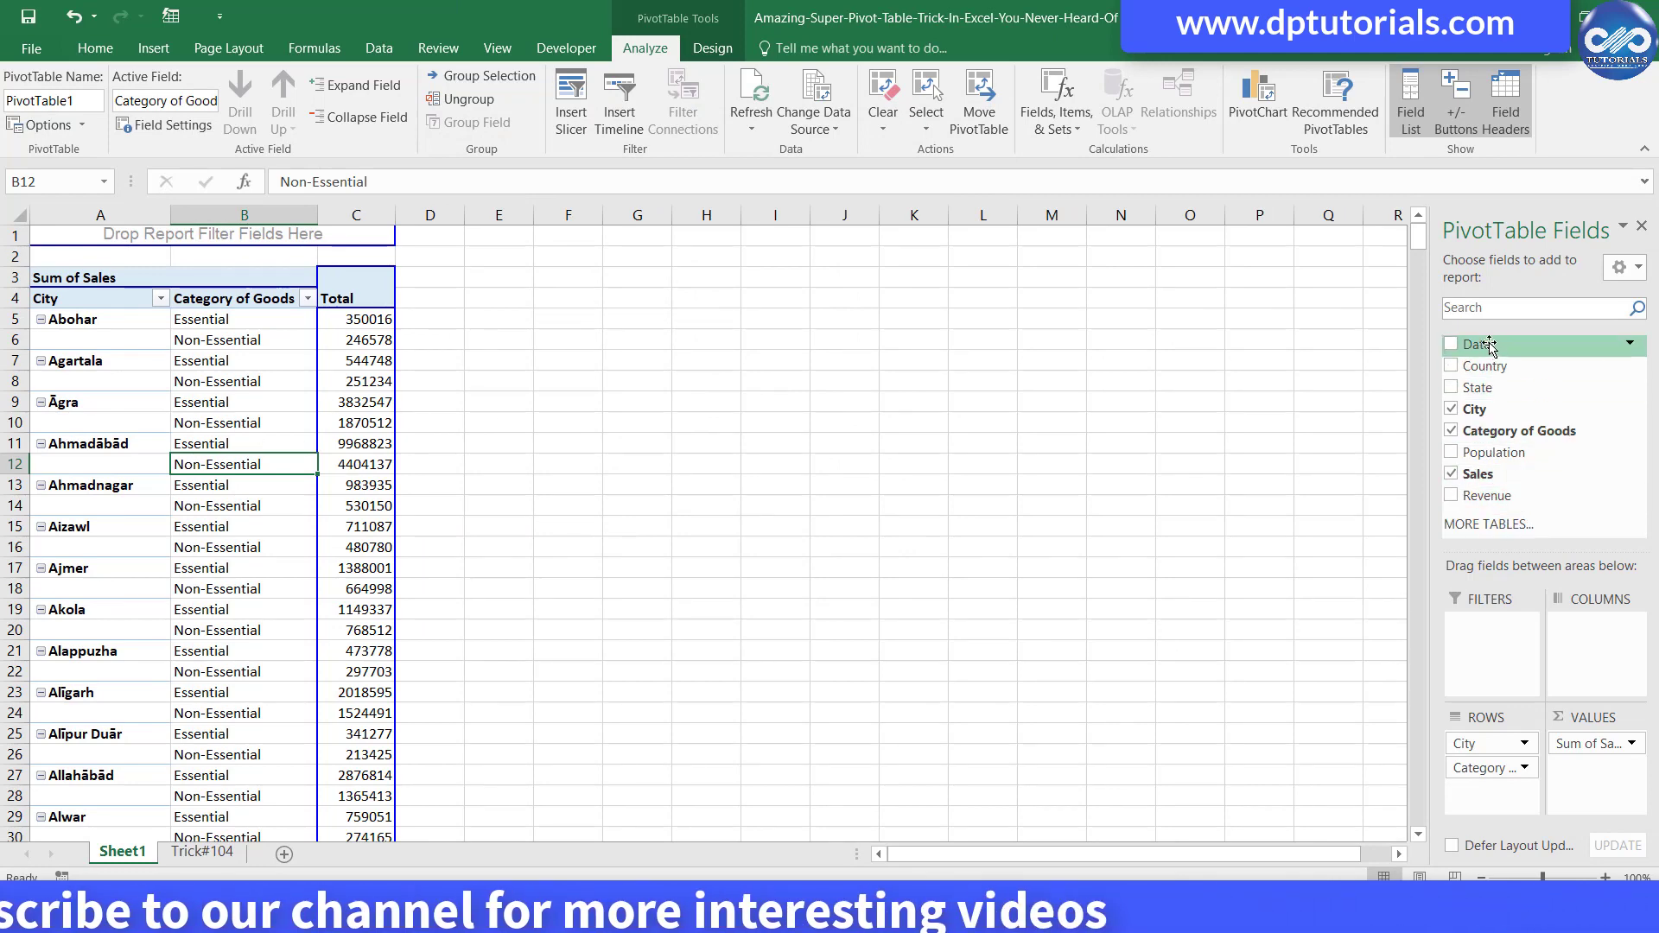
- Place Date as the pivot table's column field
mouse_move(1501, 344)
mouse_down()
mouse_move(898, 365)
mouse_move(364, 304)
mouse_up()
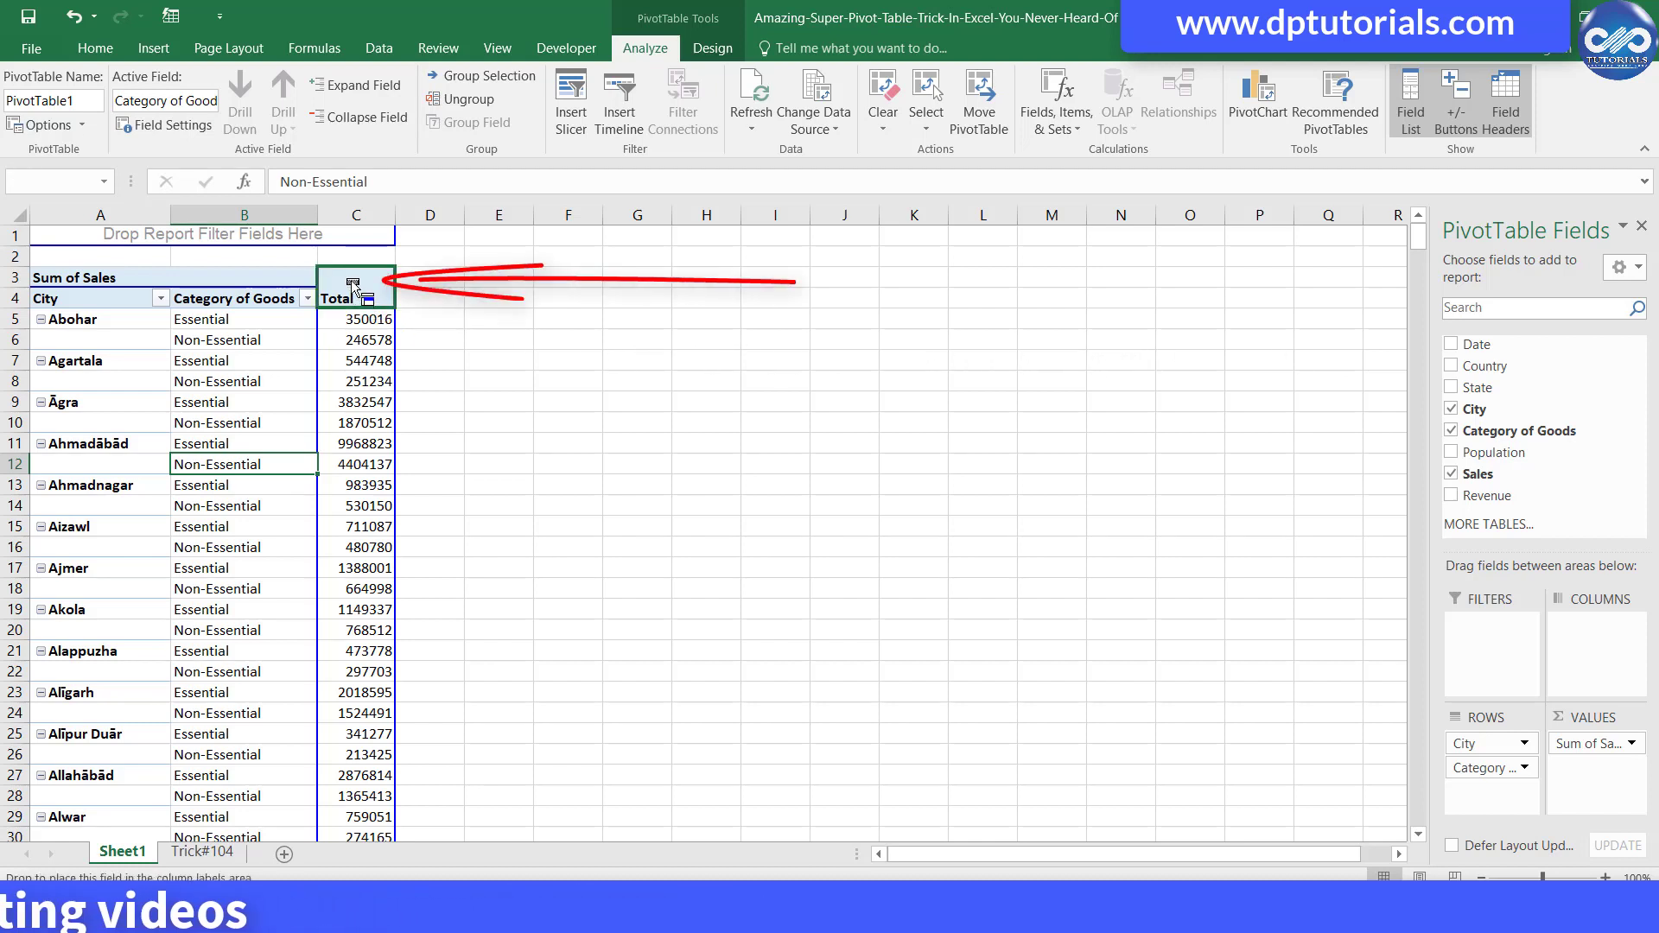
drag(357, 283, 356, 280)
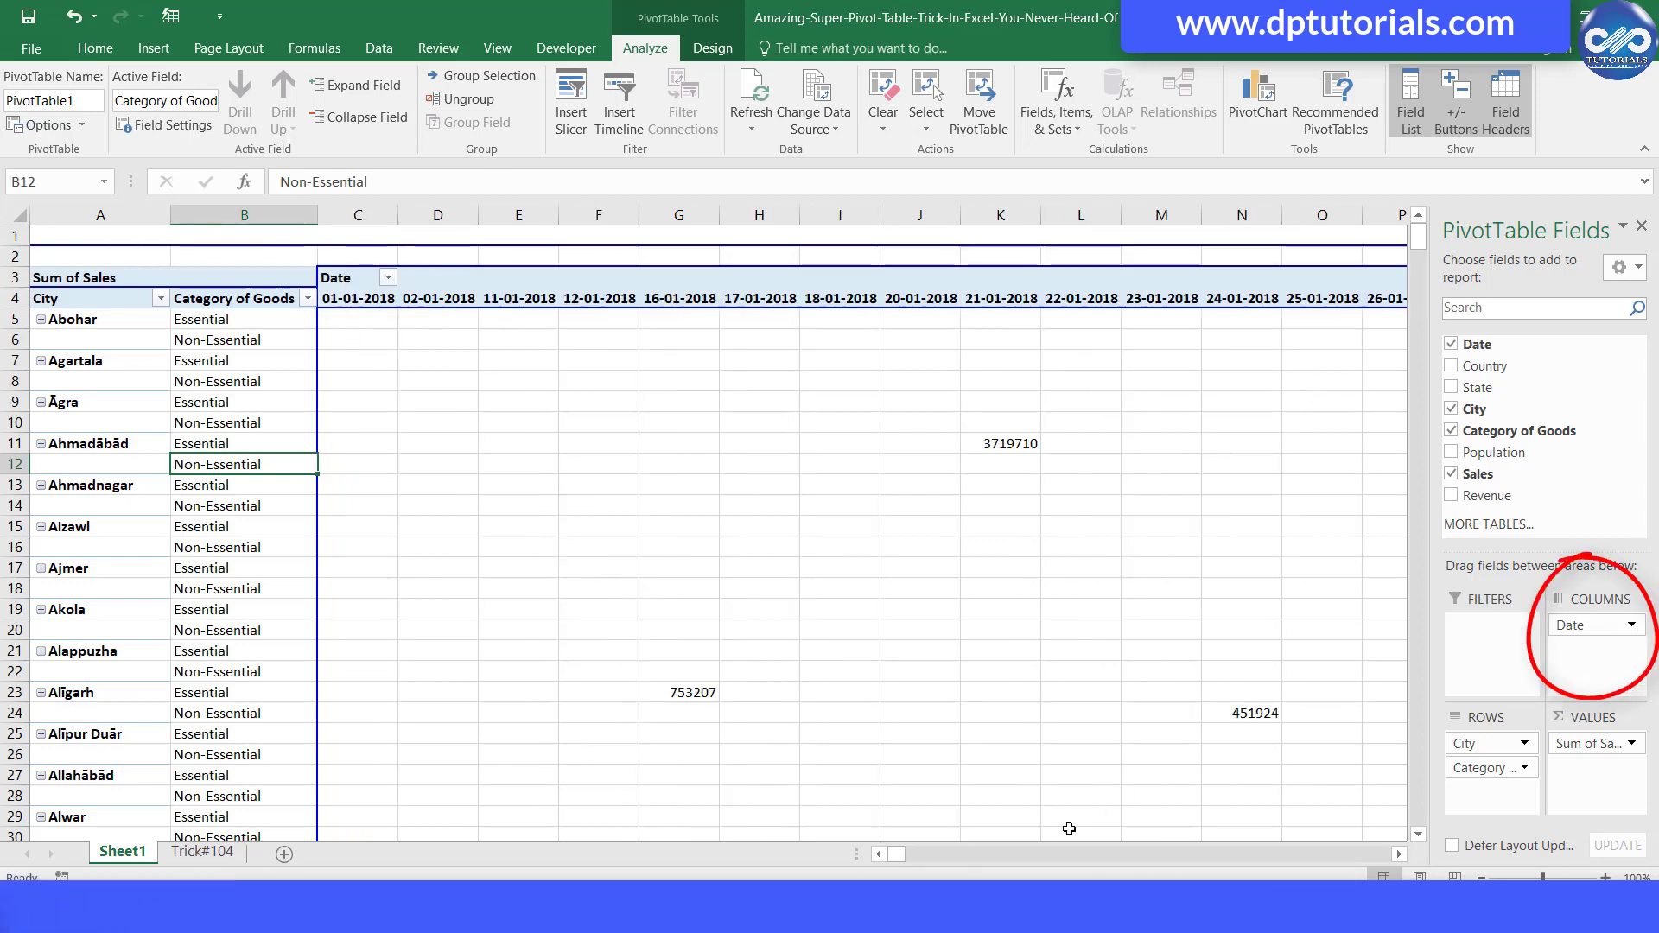
click(1127, 852)
click(1022, 849)
click(890, 852)
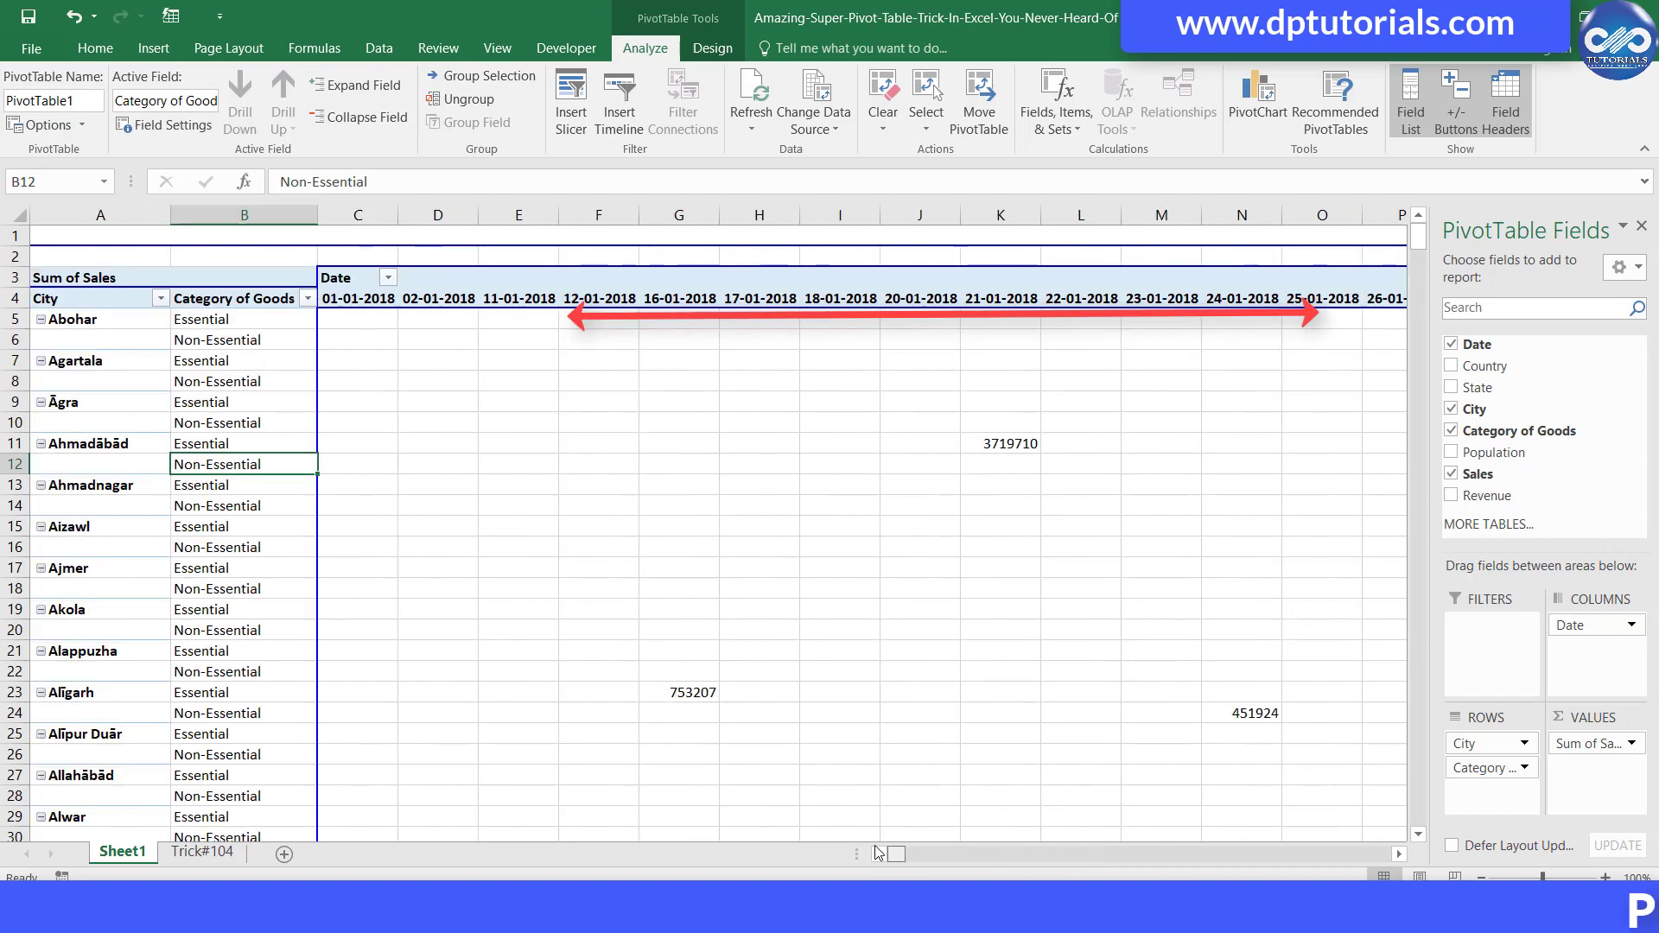
- Group the date columns by Years into 2018, 2019 and 2020
right_click(514, 299)
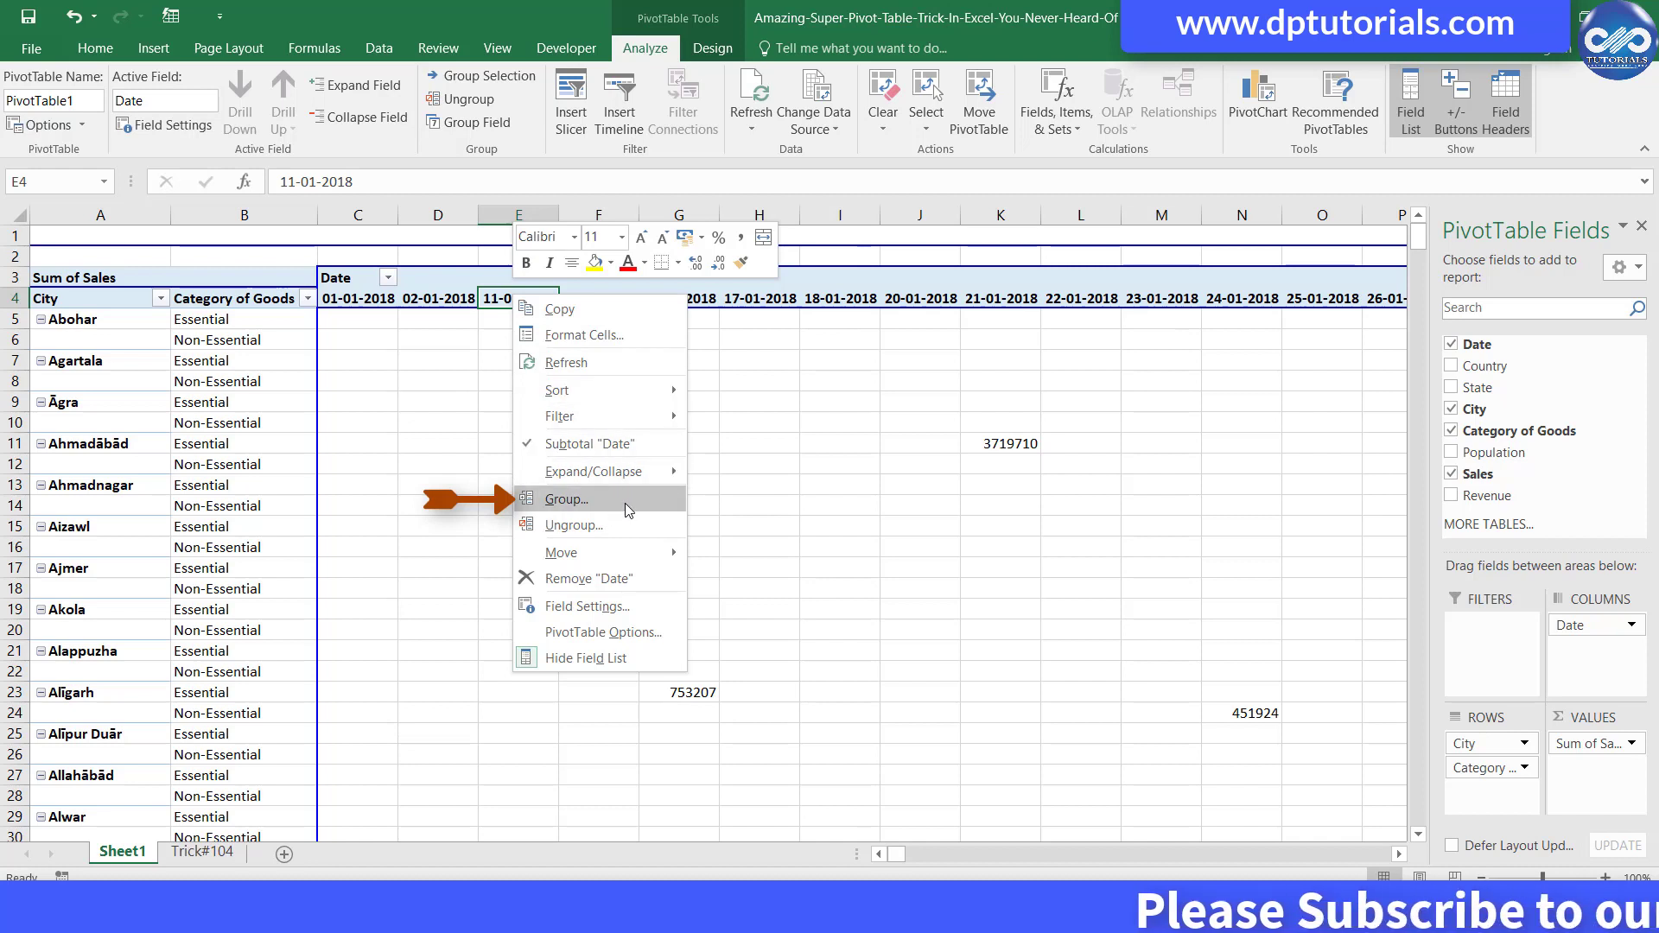
click(626, 508)
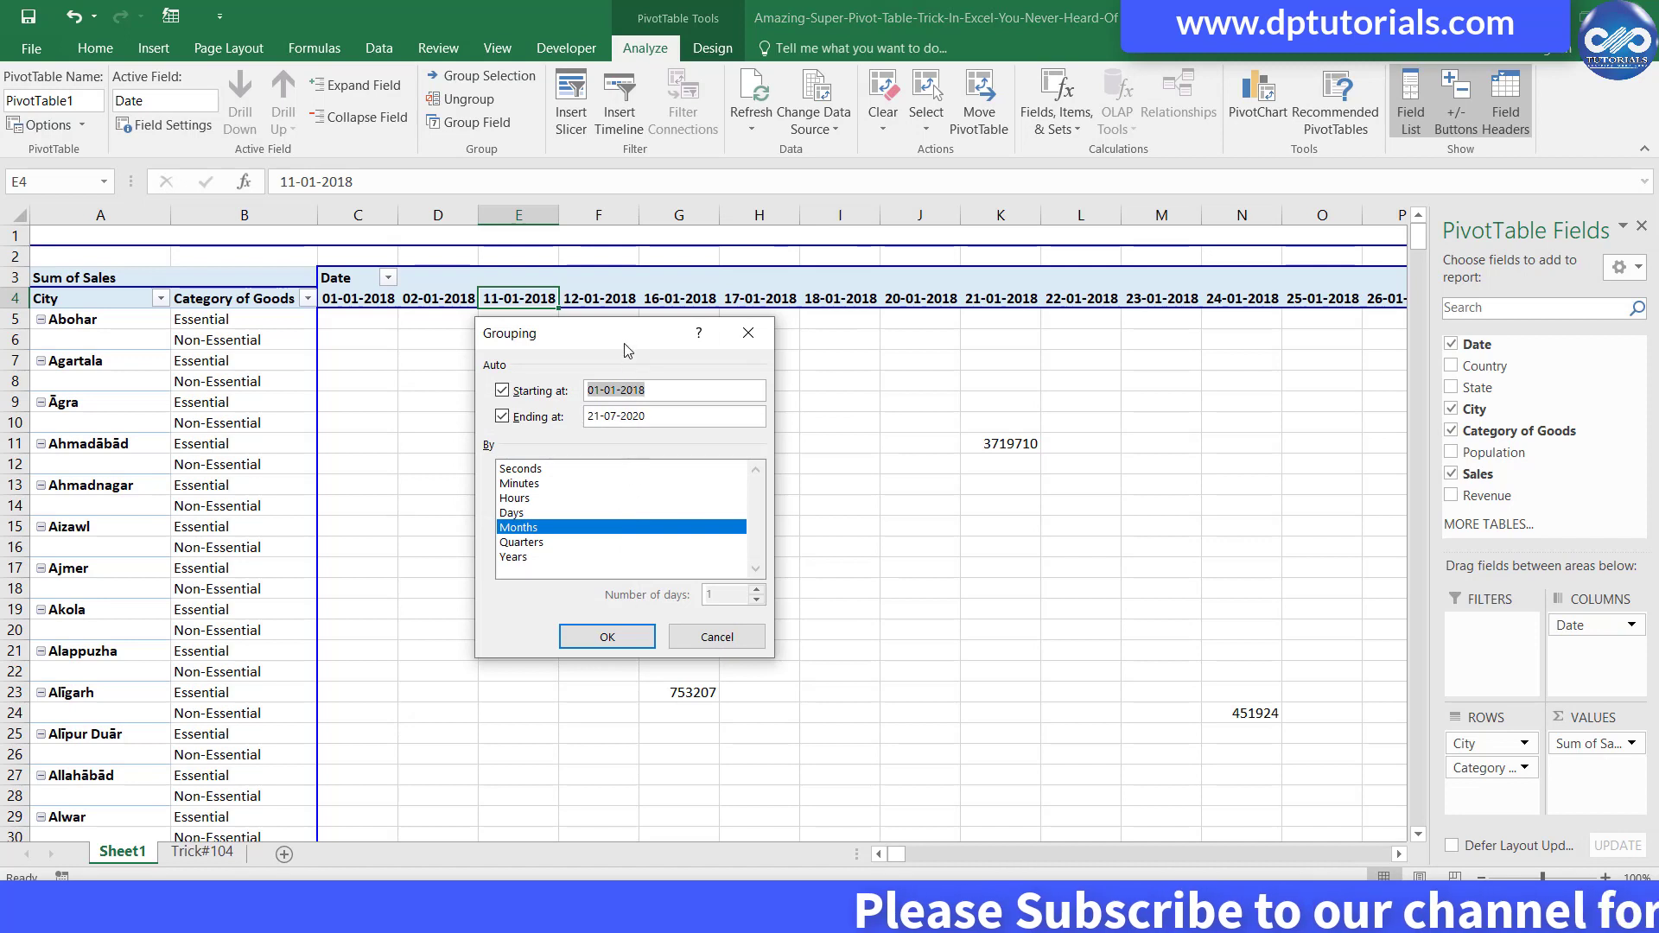
drag(624, 346, 795, 350)
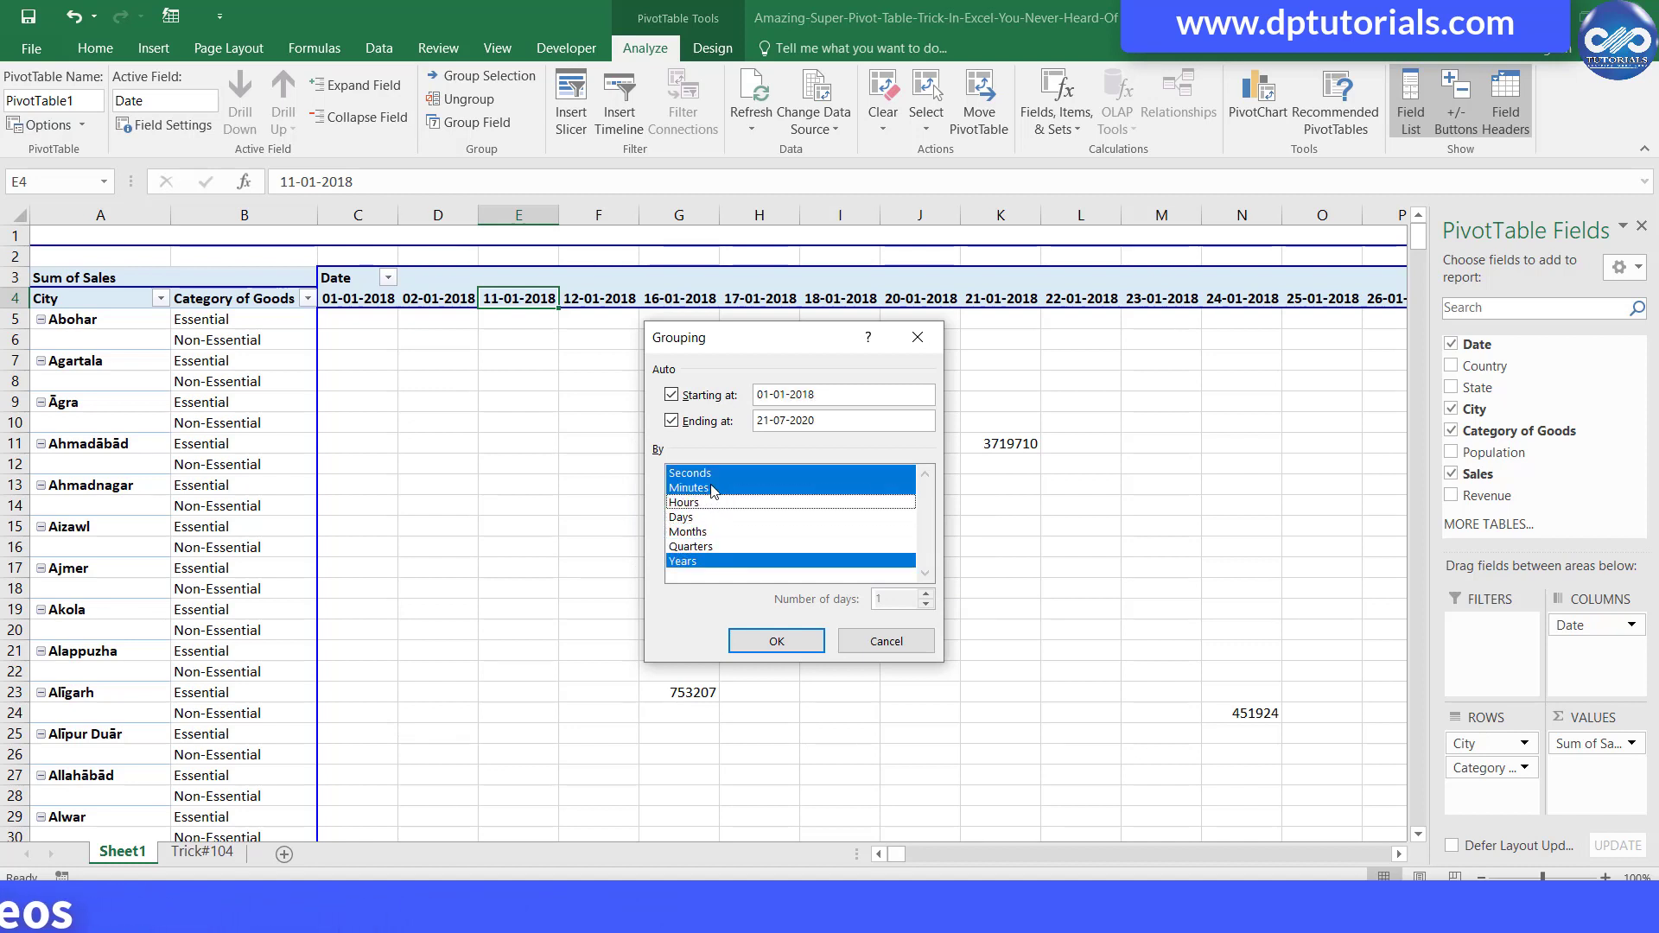
click(778, 641)
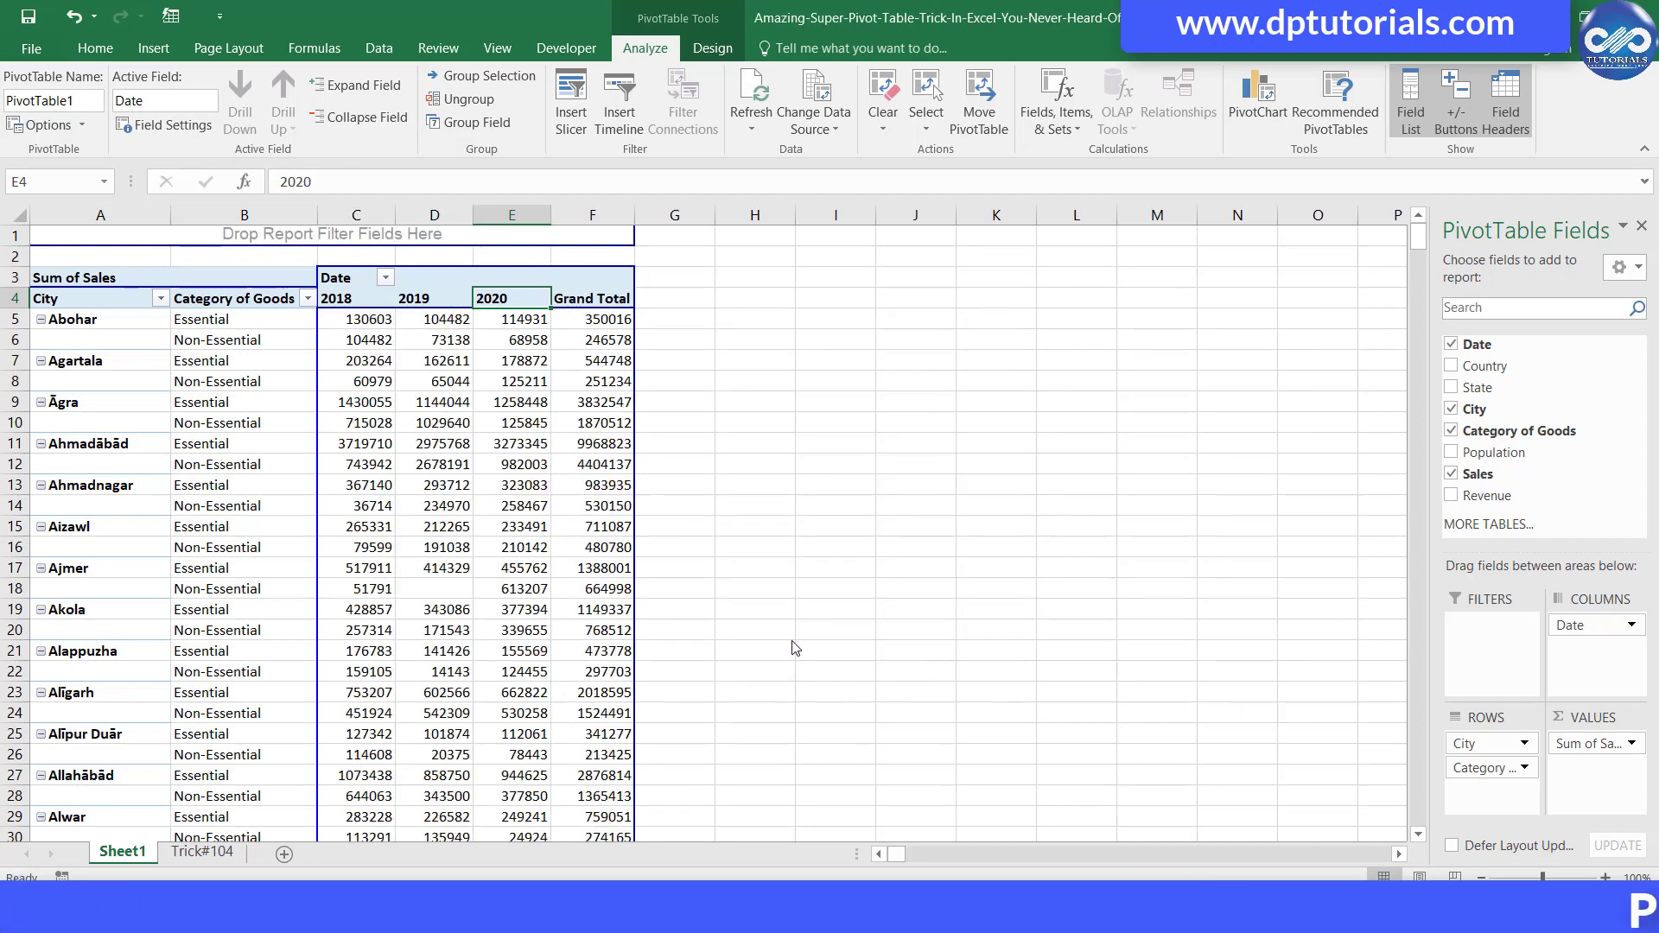
click(362, 304)
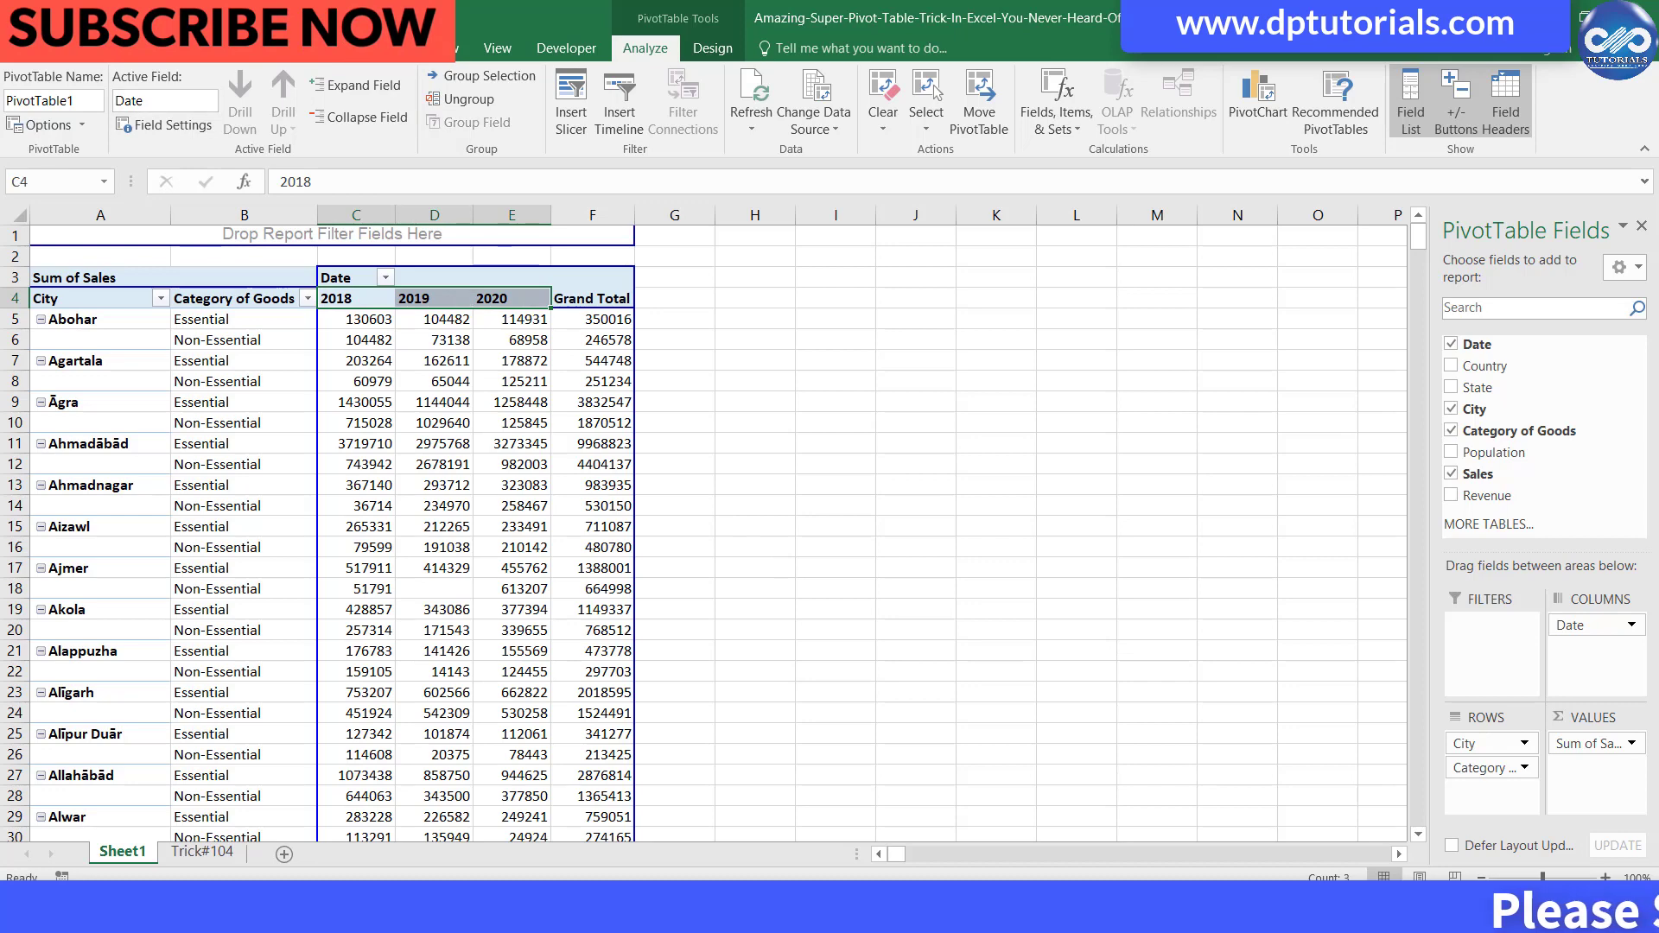
- Add State to the Filters area and select year columns C through F
click(512, 464)
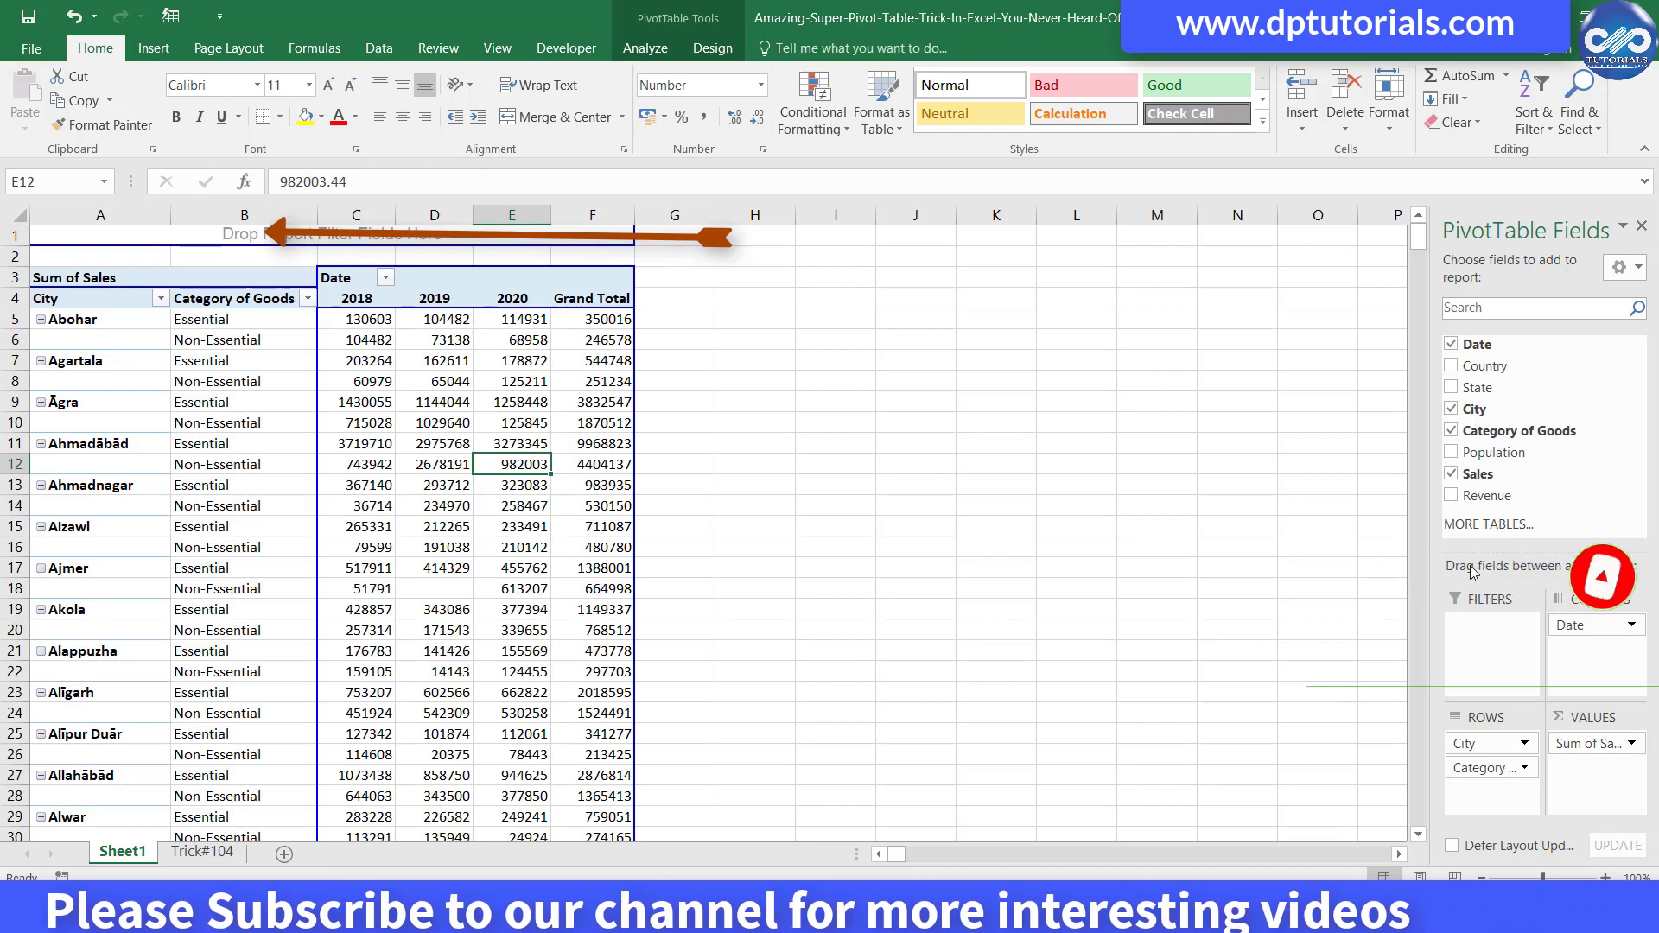
drag(1475, 408, 447, 237)
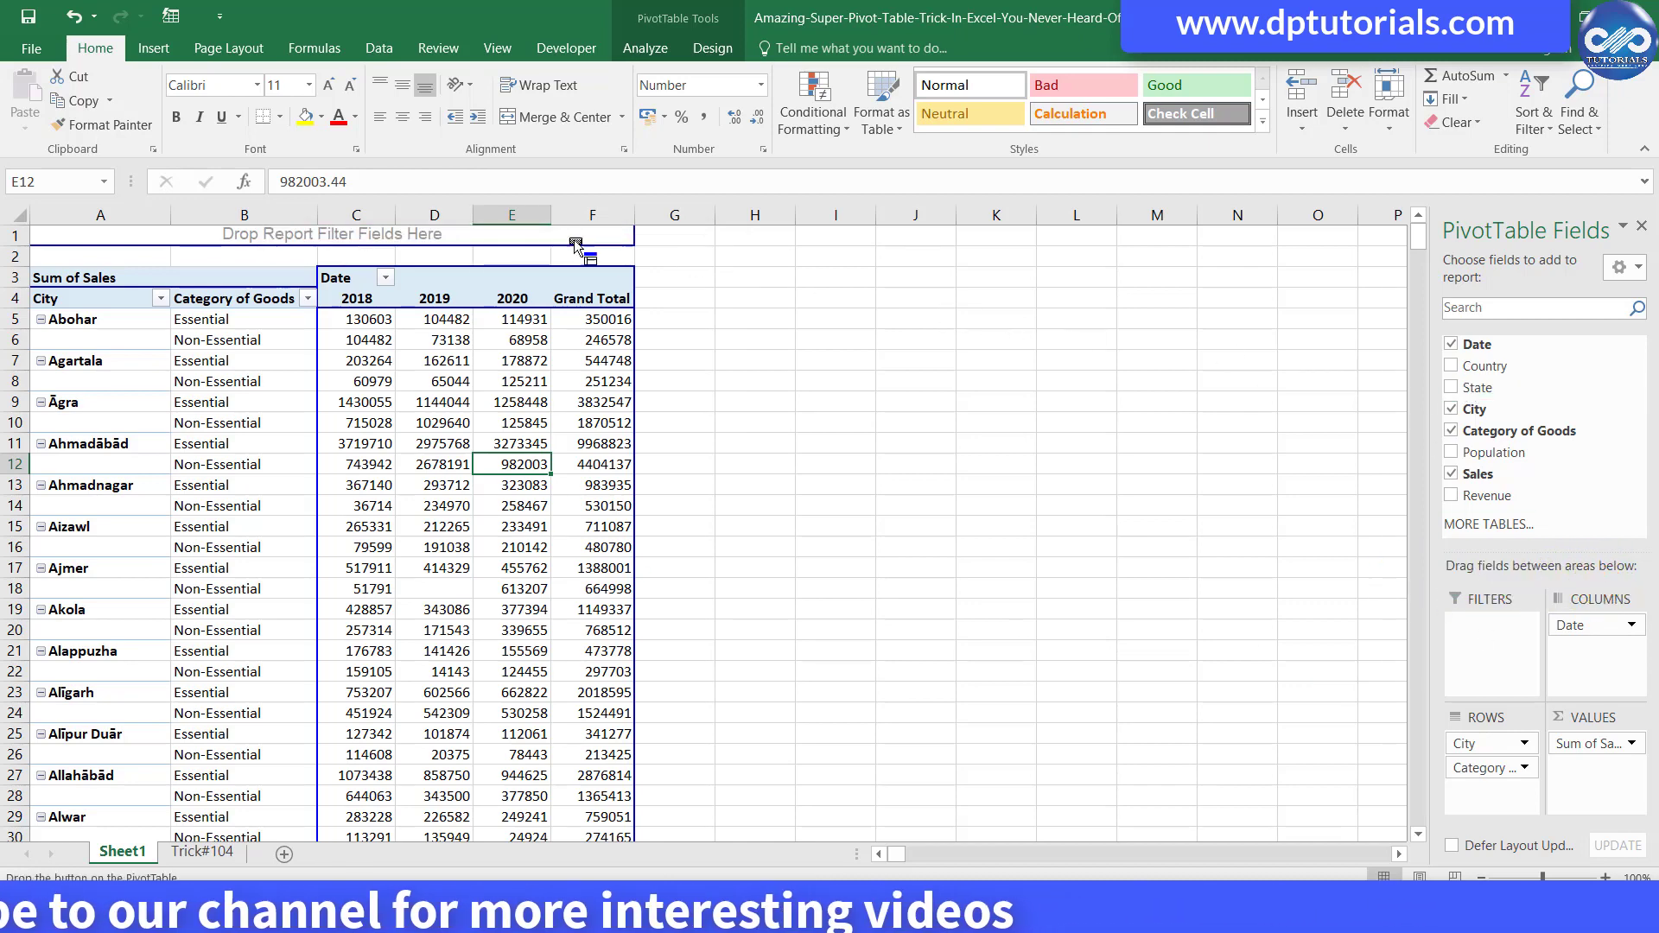
drag(447, 238, 416, 235)
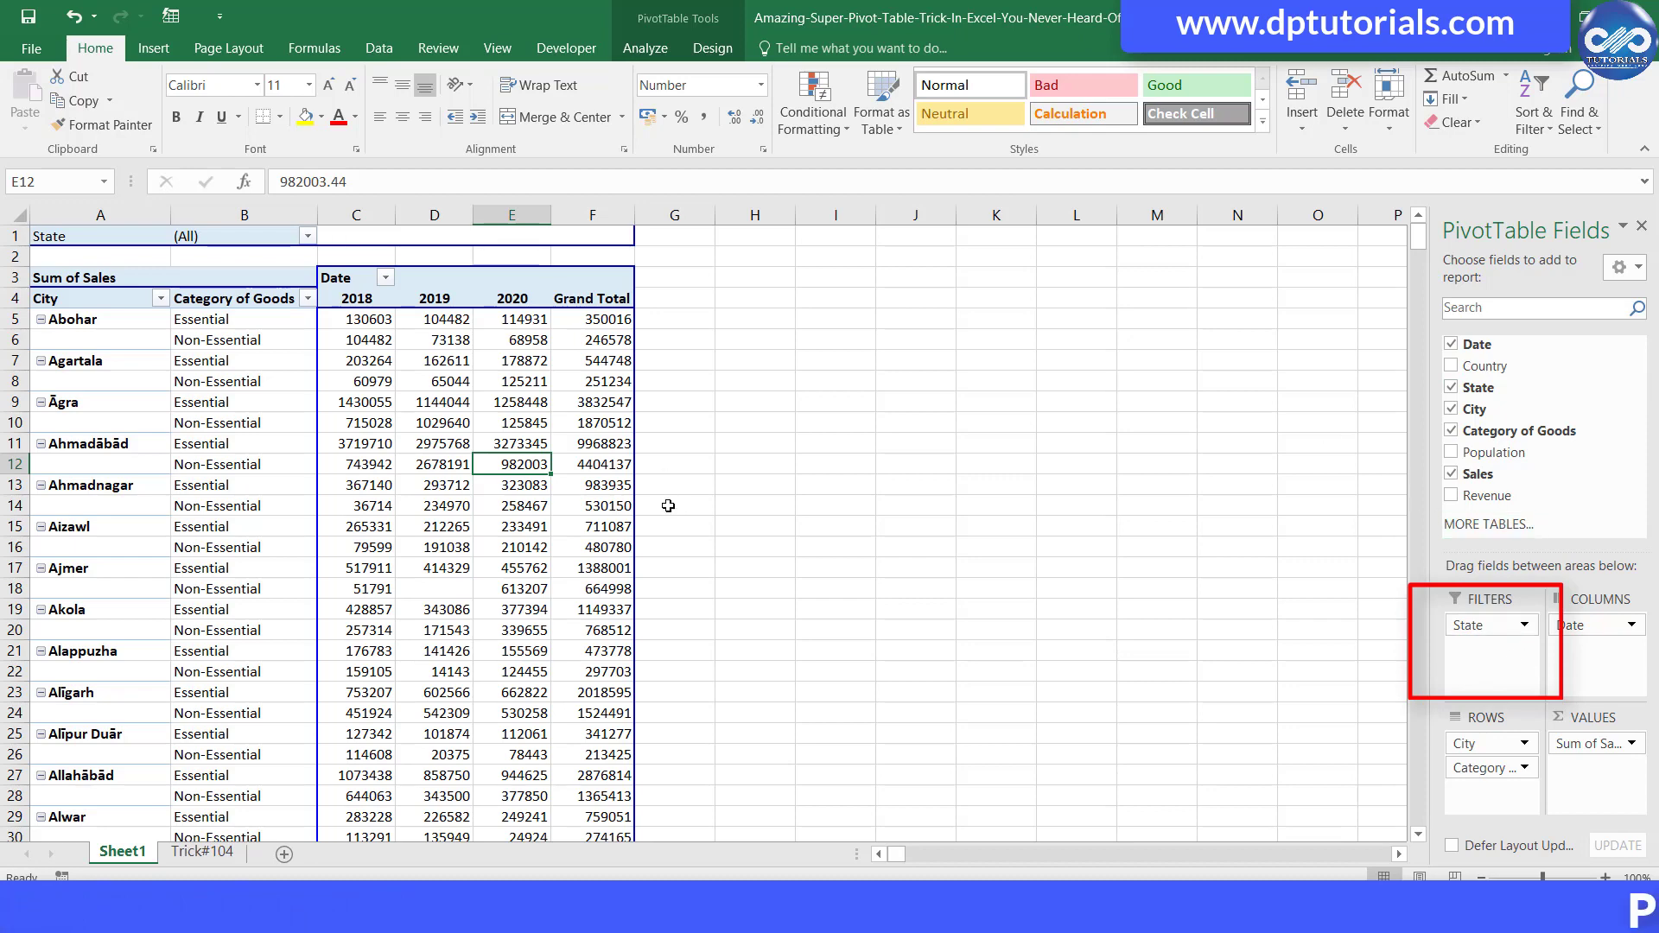
drag(357, 214, 591, 214)
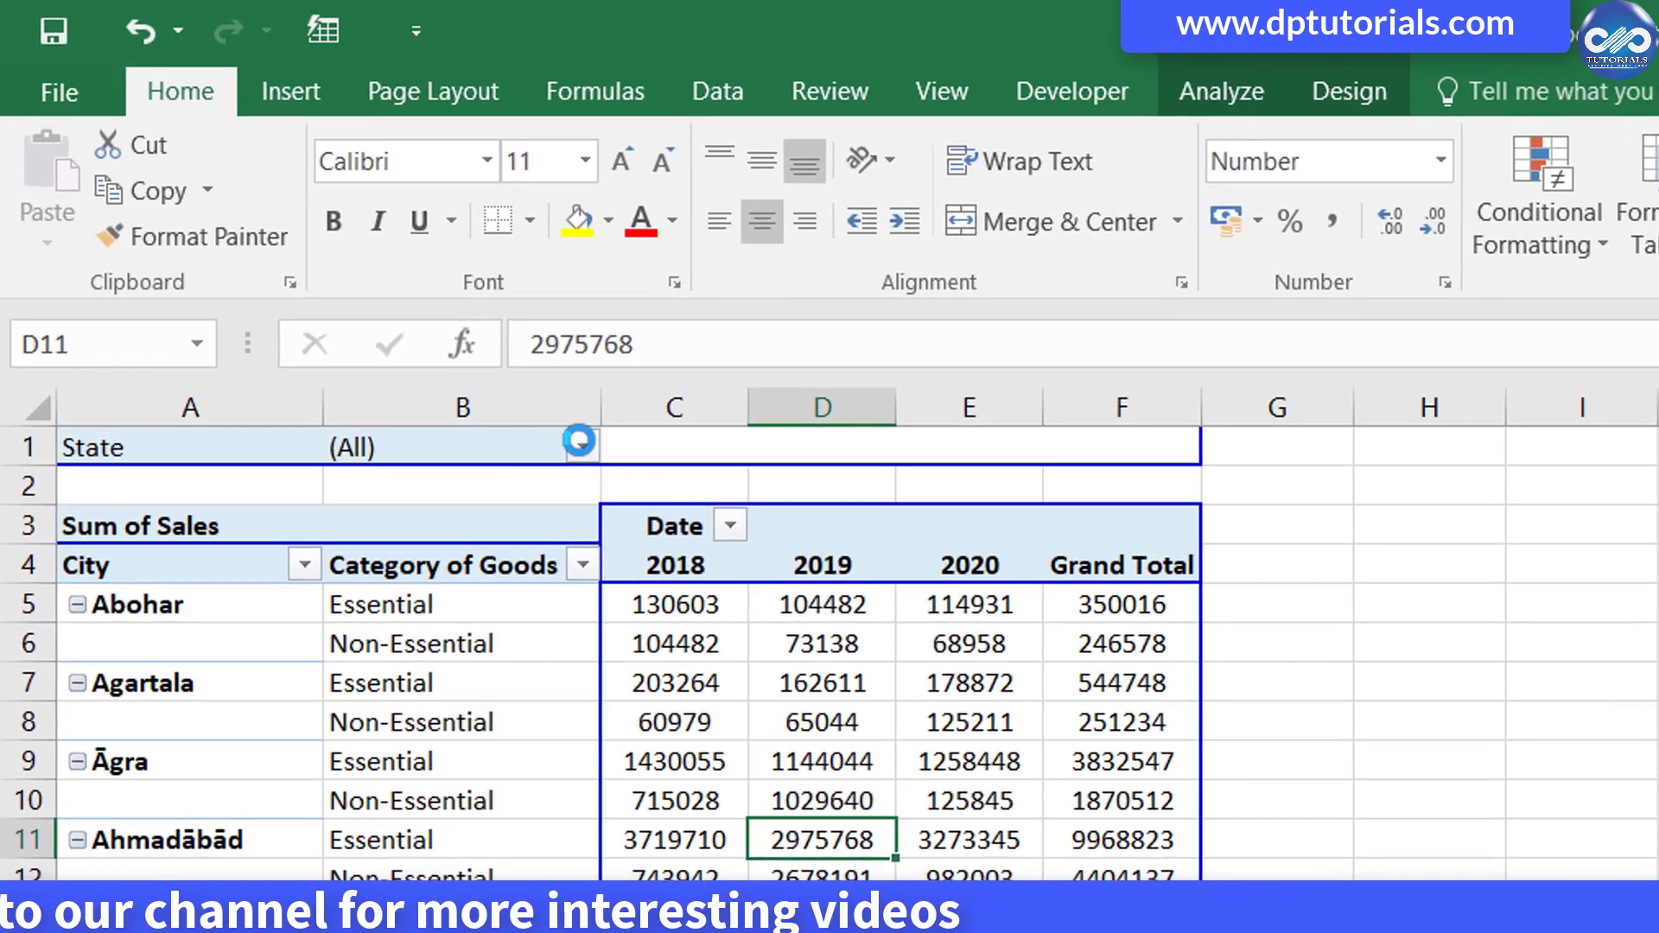
click(582, 446)
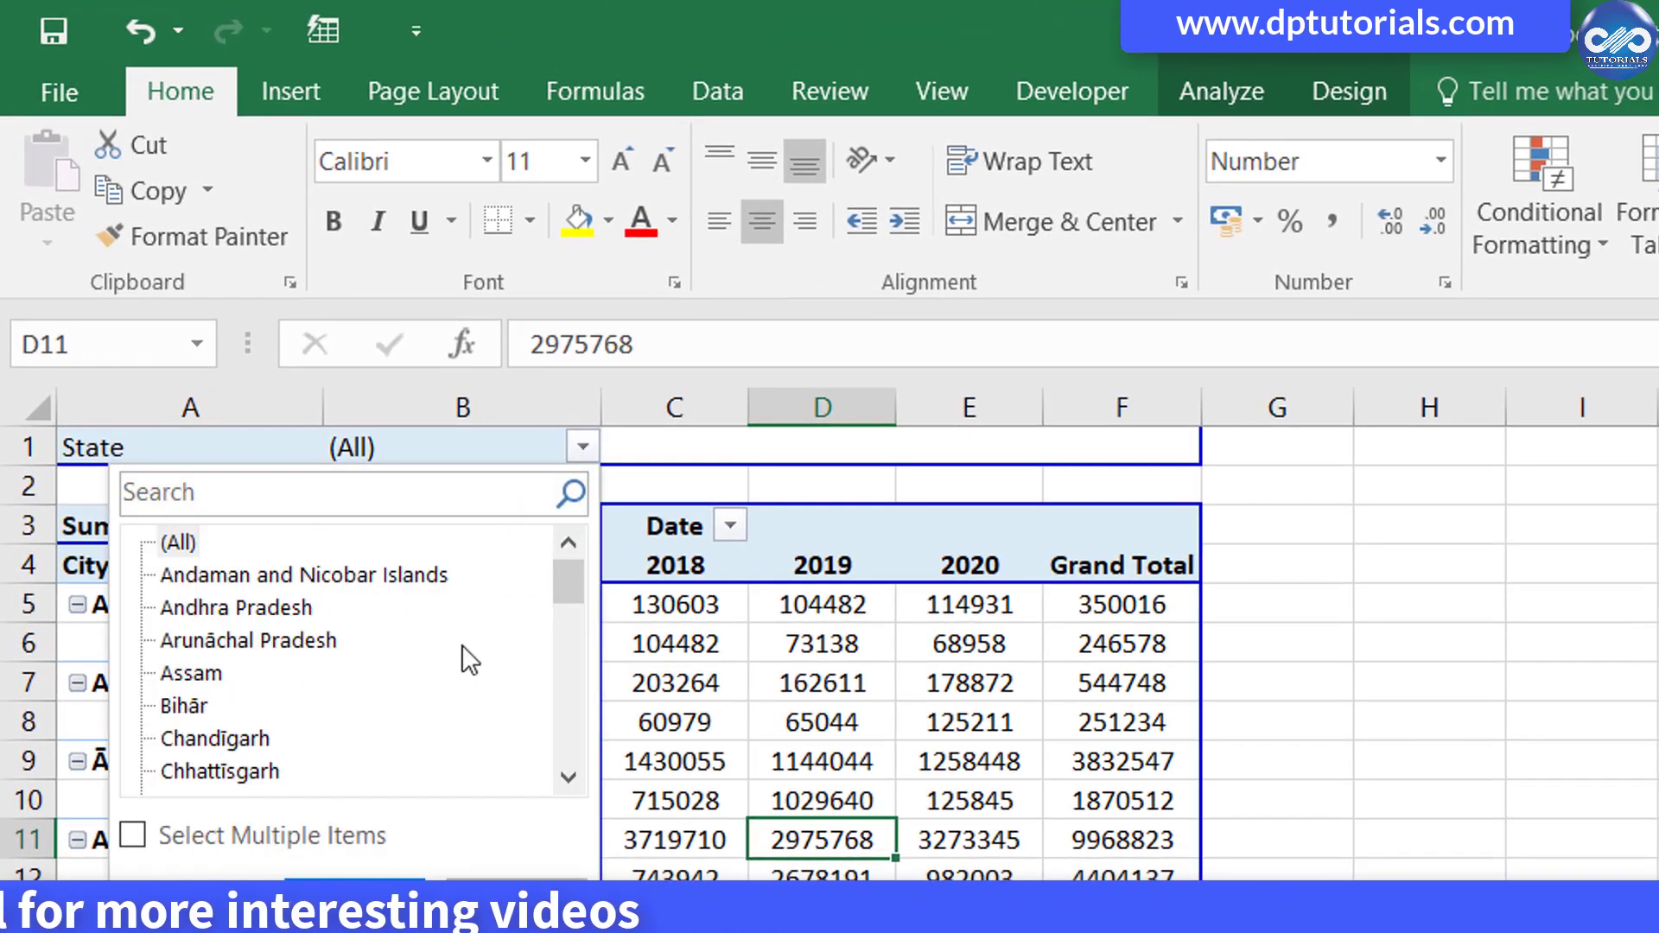
drag(568, 583, 553, 569)
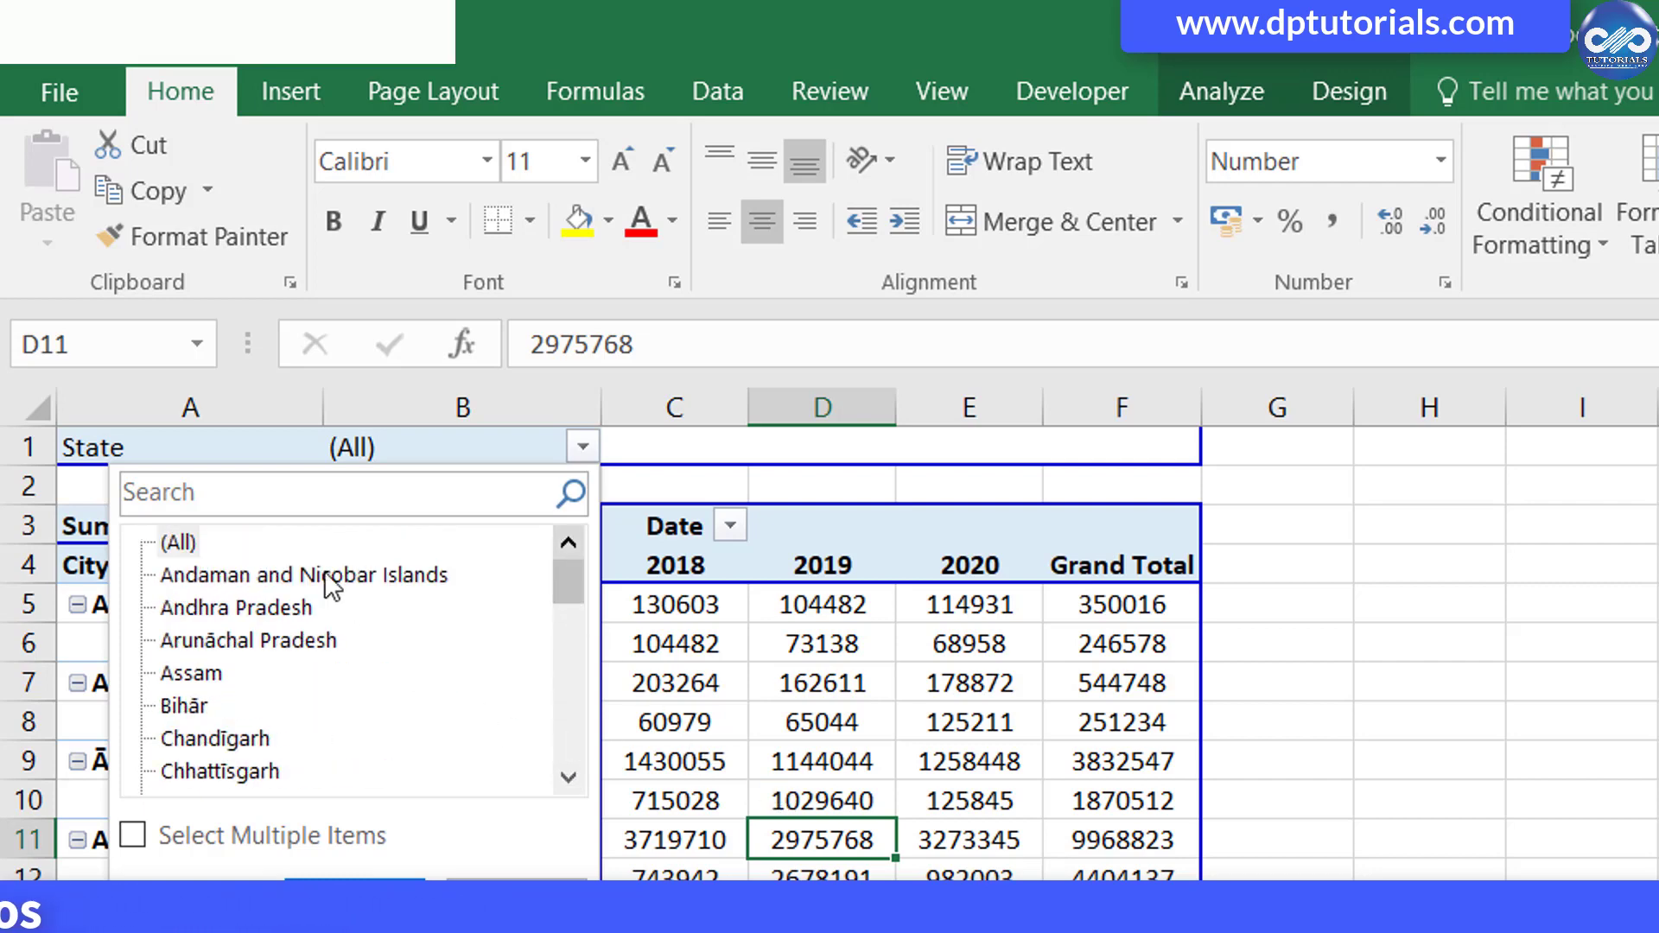
drag(572, 587, 567, 653)
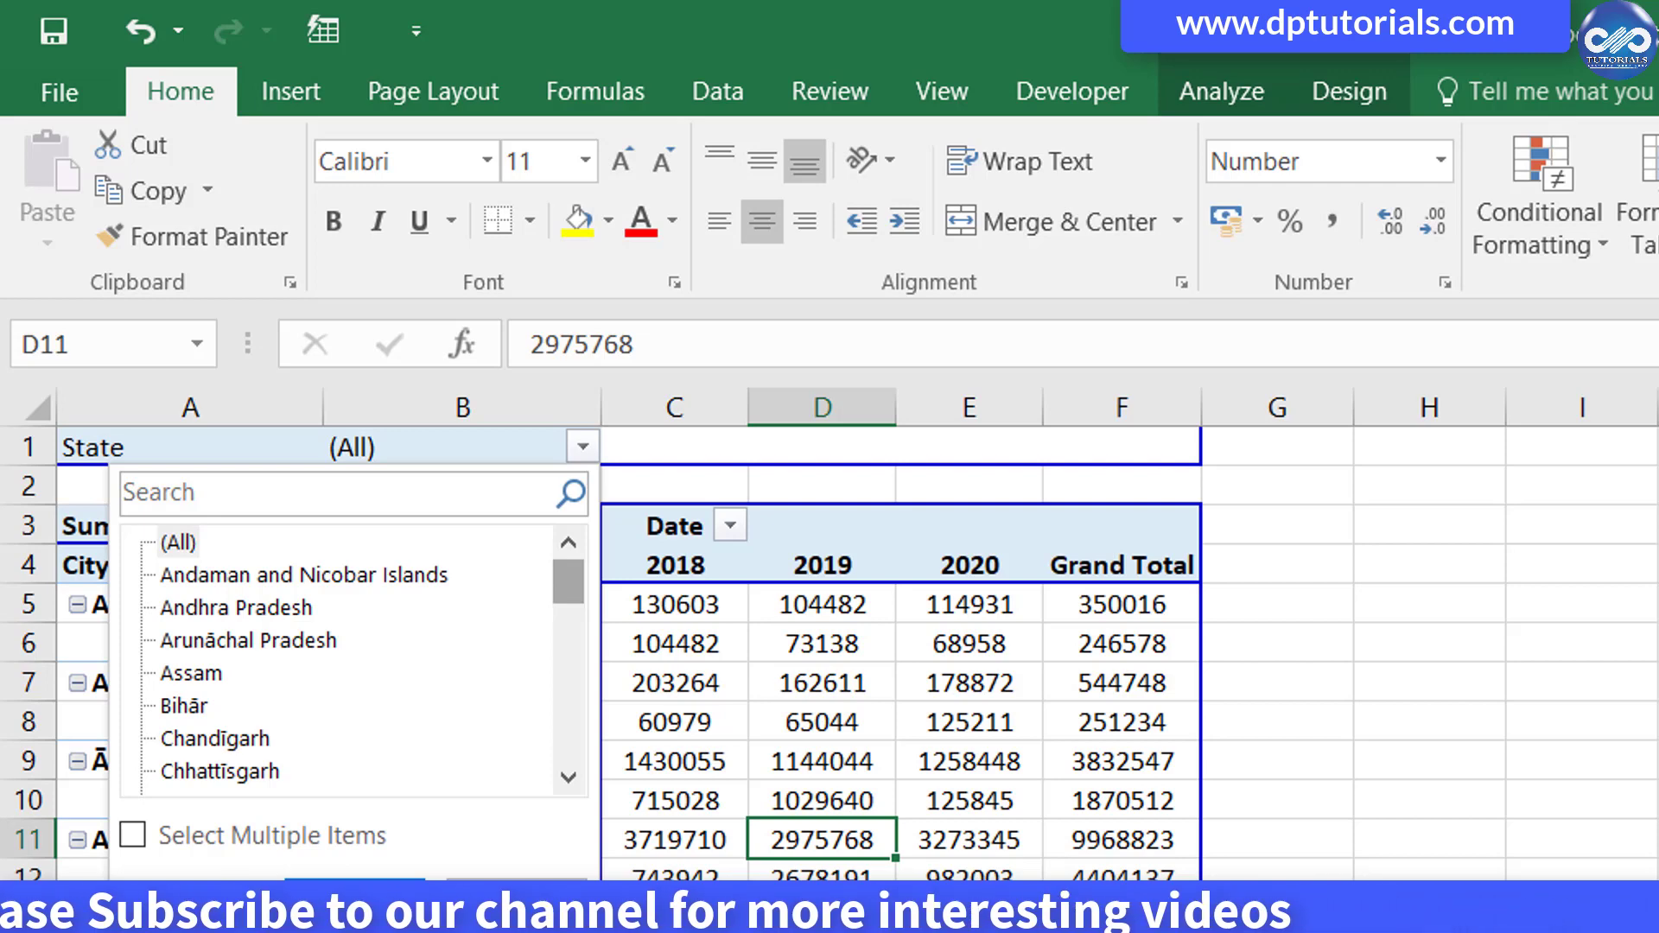
key(Escape)
click(822, 907)
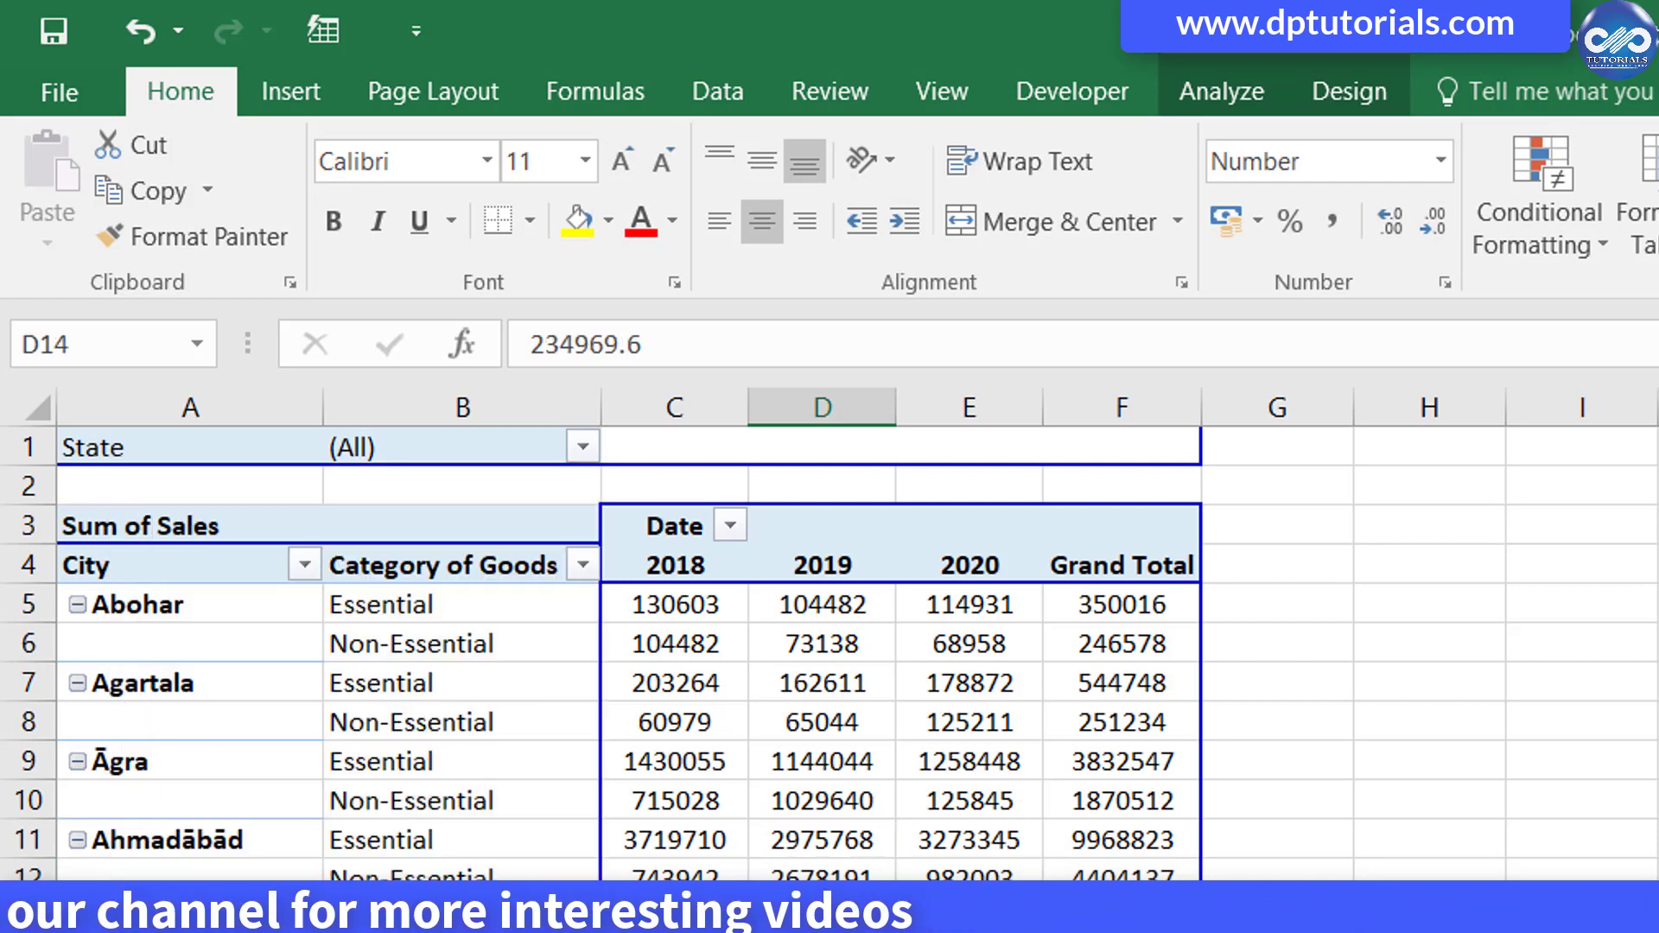
click(581, 450)
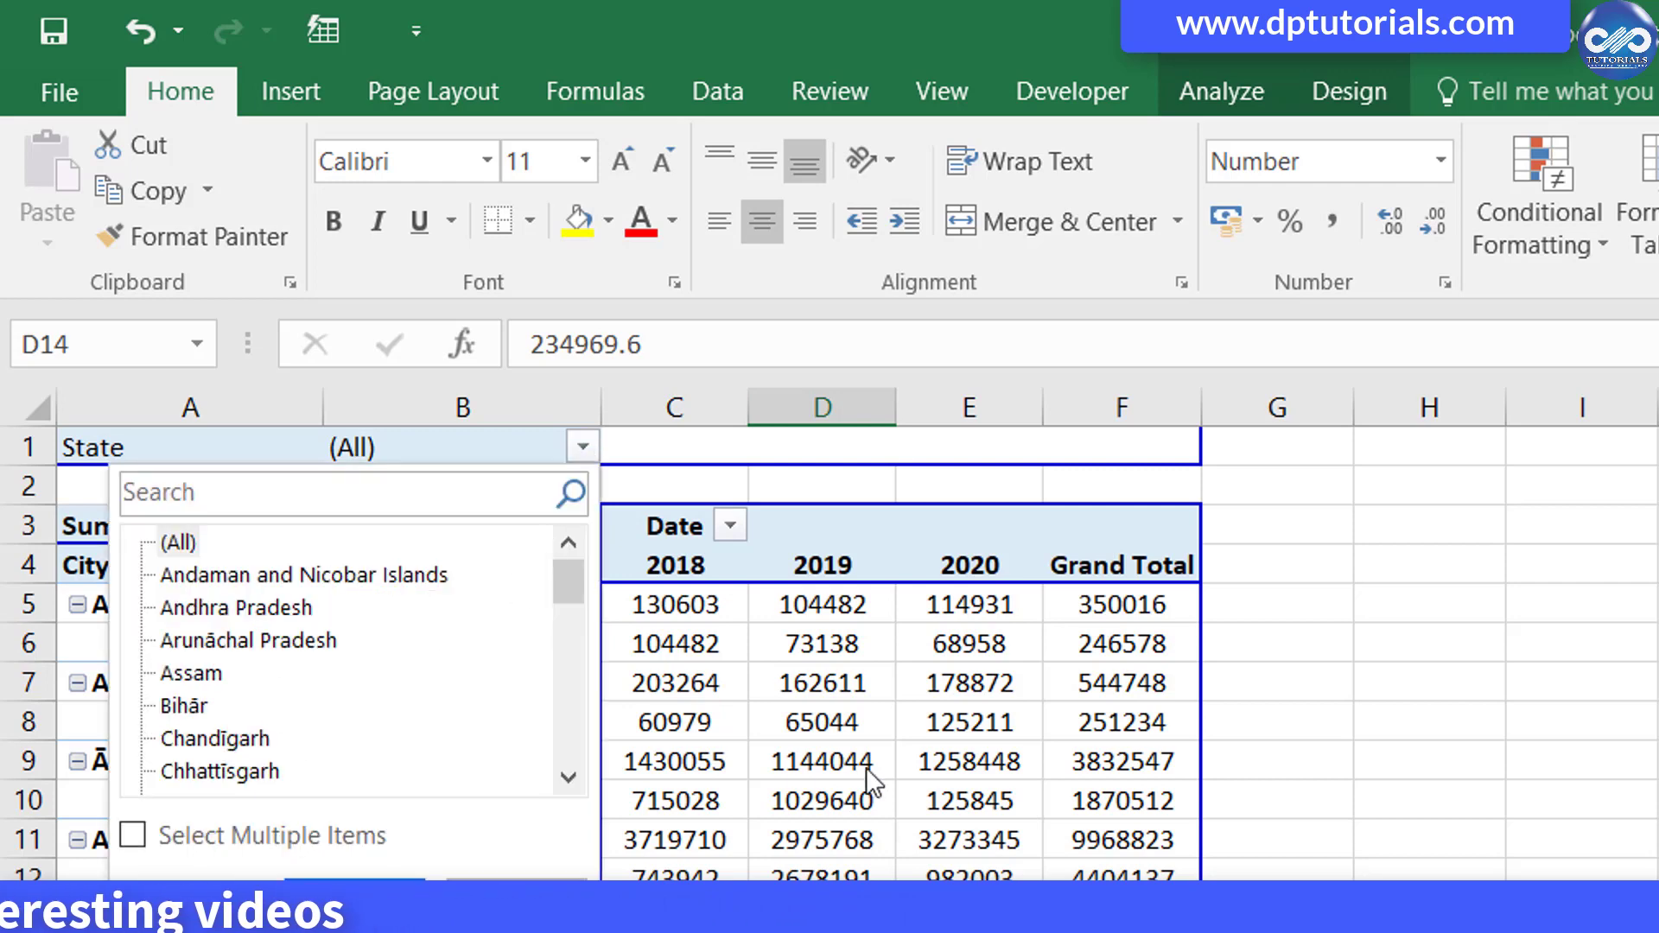
key(Escape)
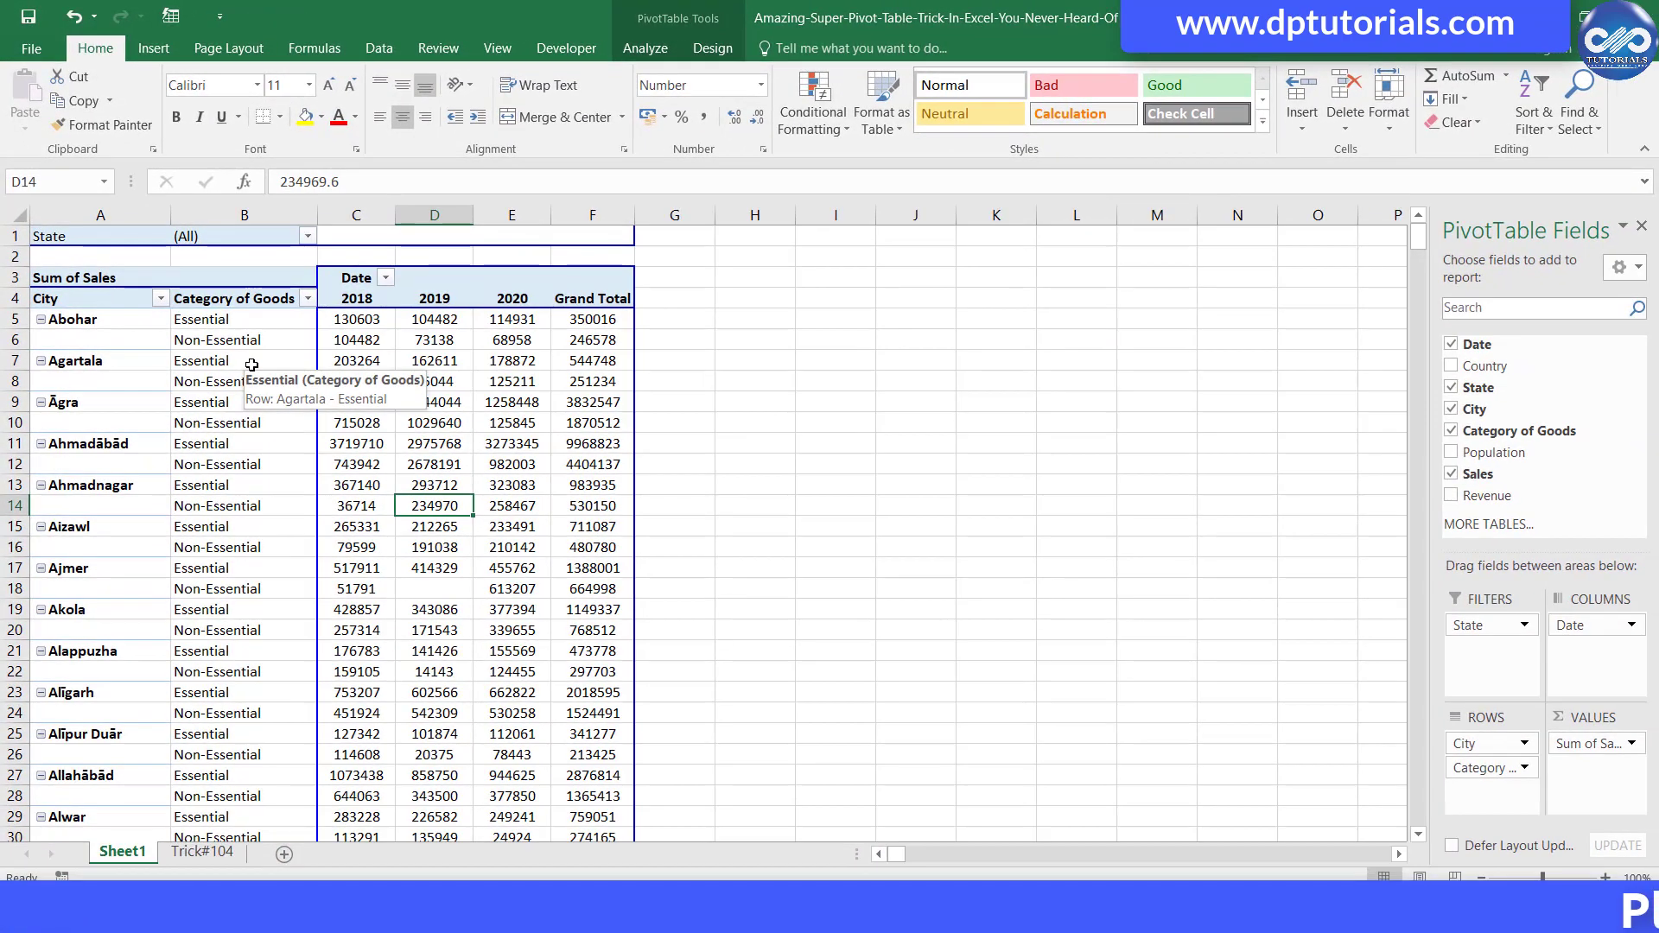
- Open Show Report Filter Pages from the PivotTable Analyze Options dropdown
click(646, 48)
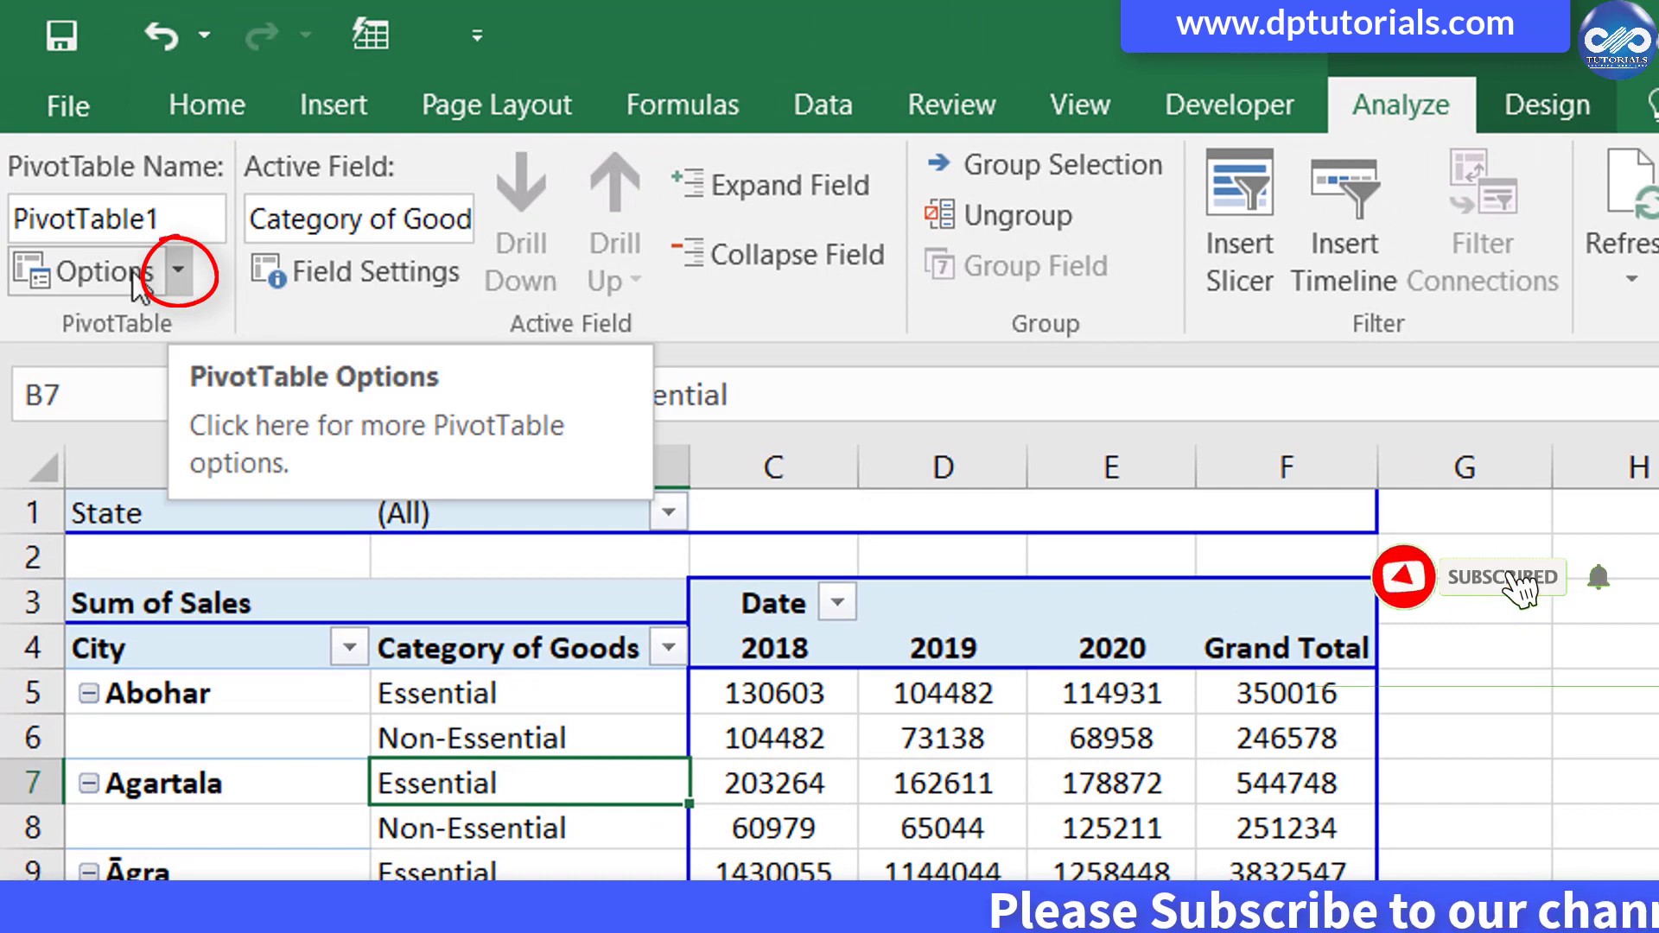
click(180, 272)
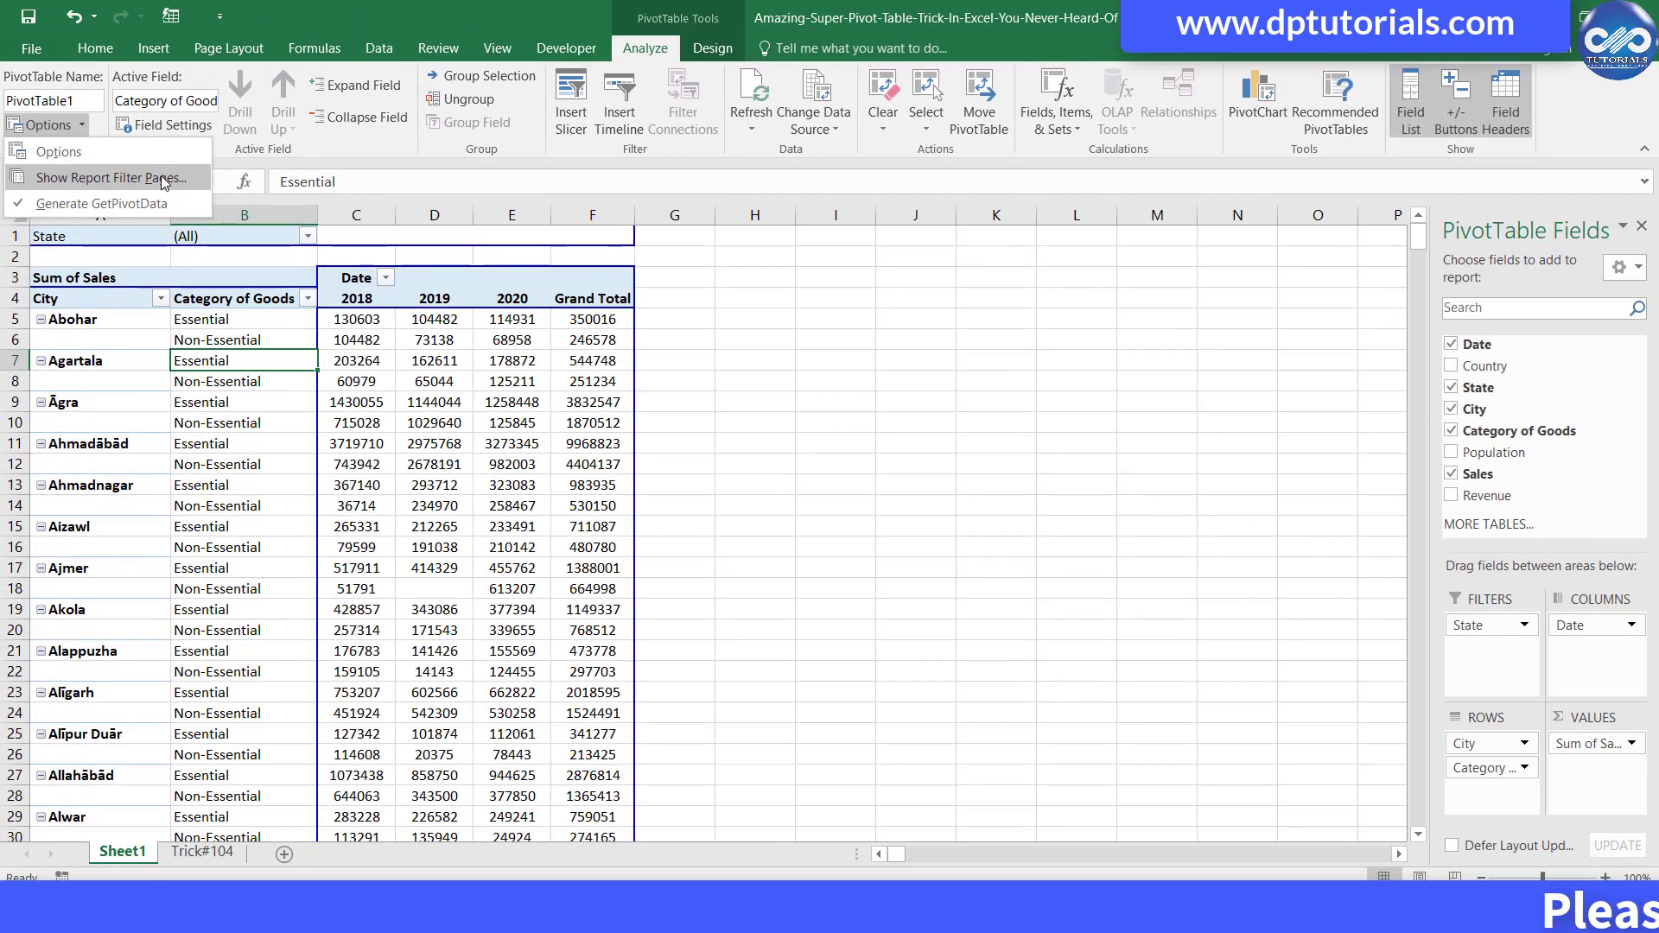
click(110, 178)
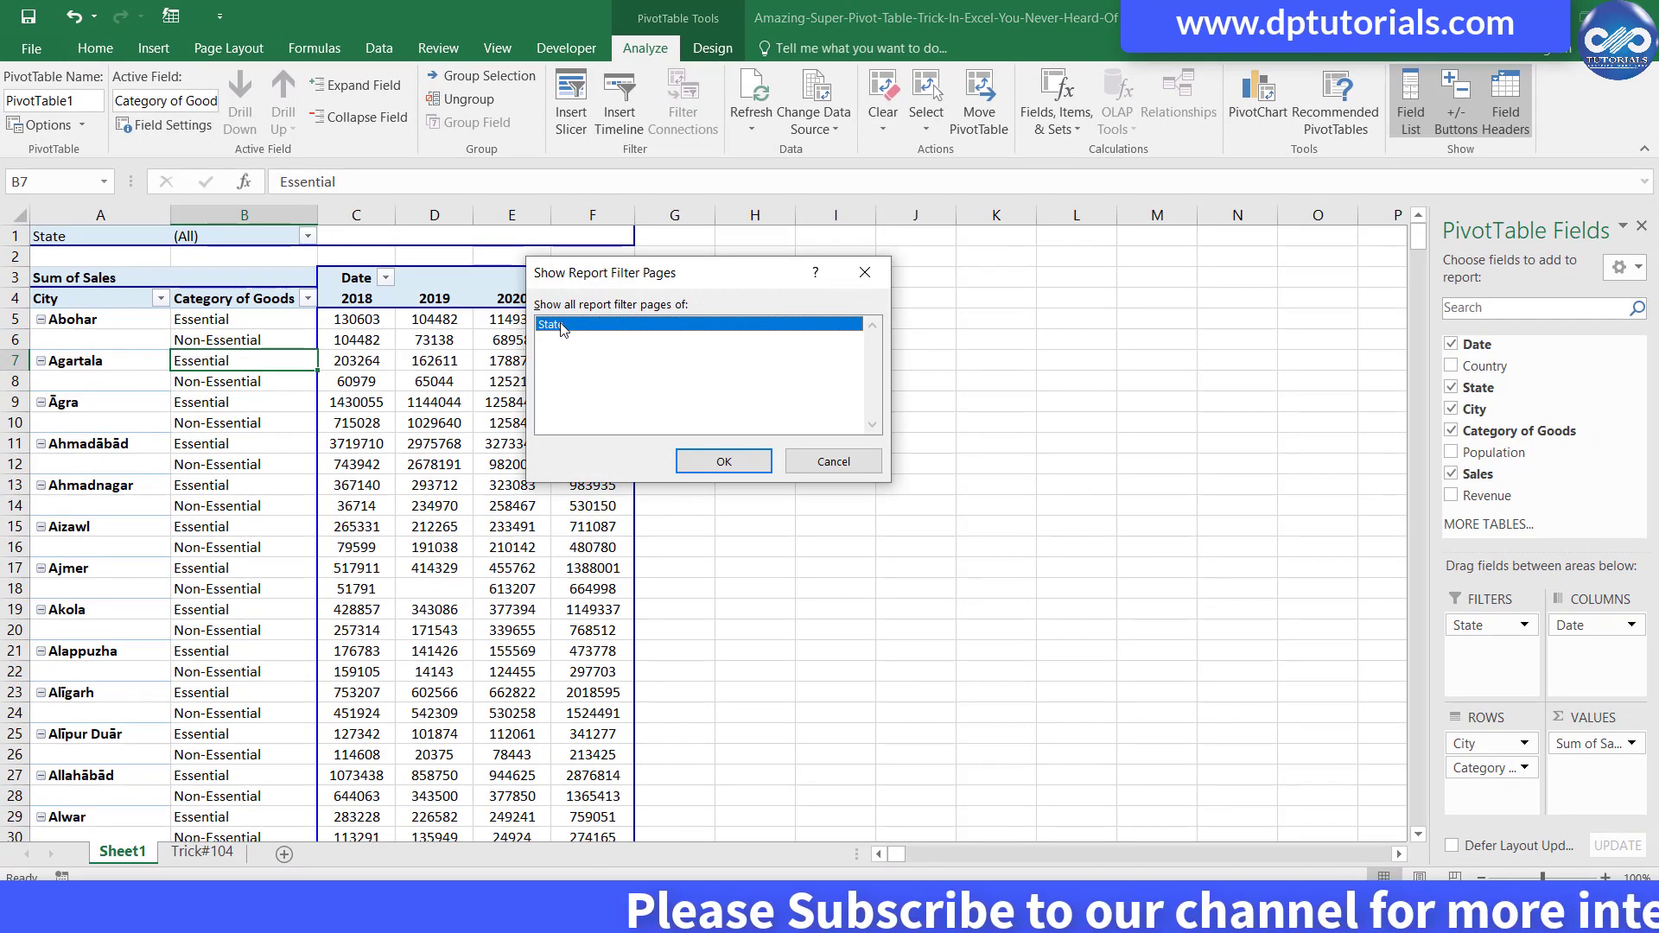
- Create one worksheet per State and browse Andhra Pradesh through Delhi
click(722, 461)
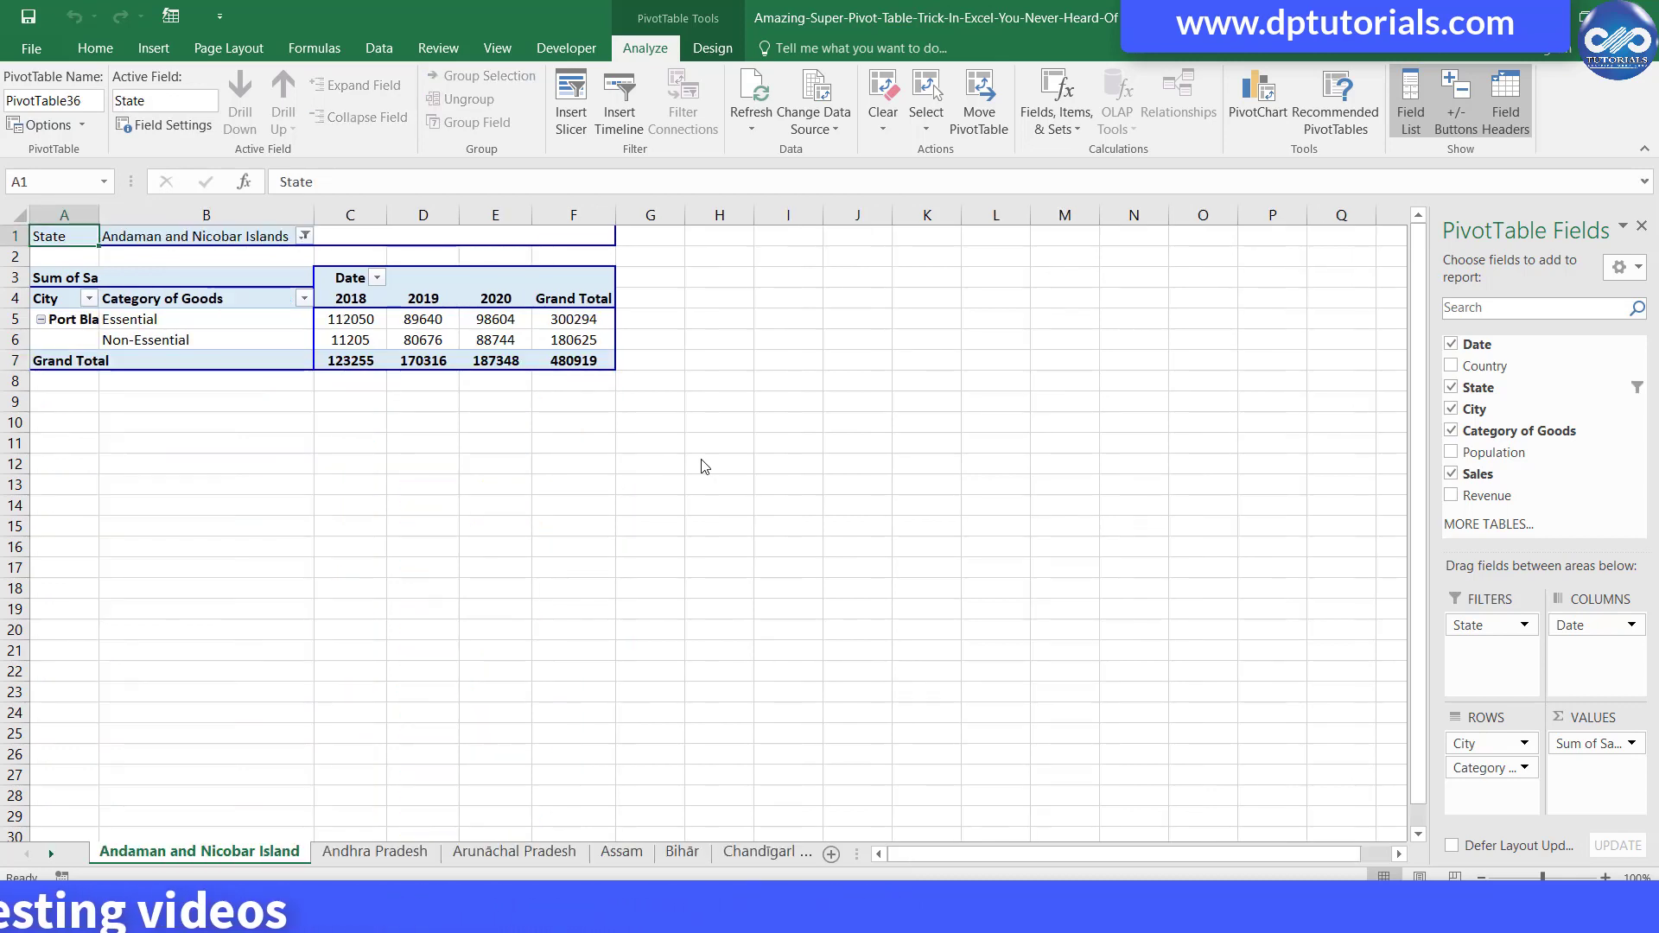
click(375, 851)
click(513, 852)
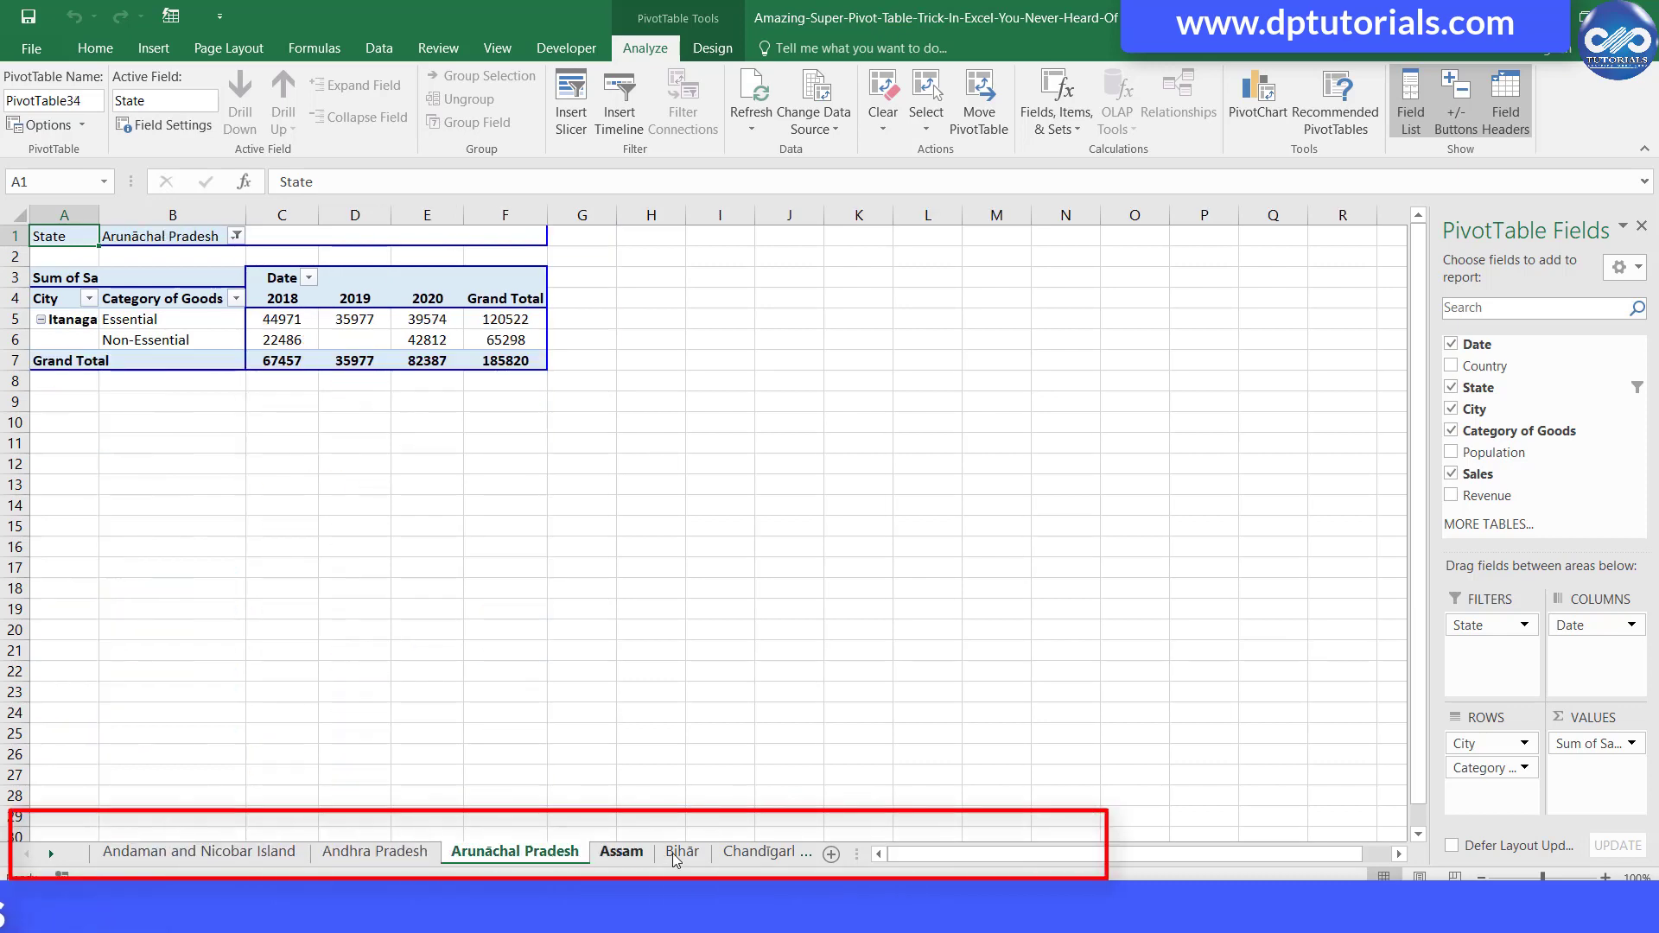
click(621, 852)
click(694, 853)
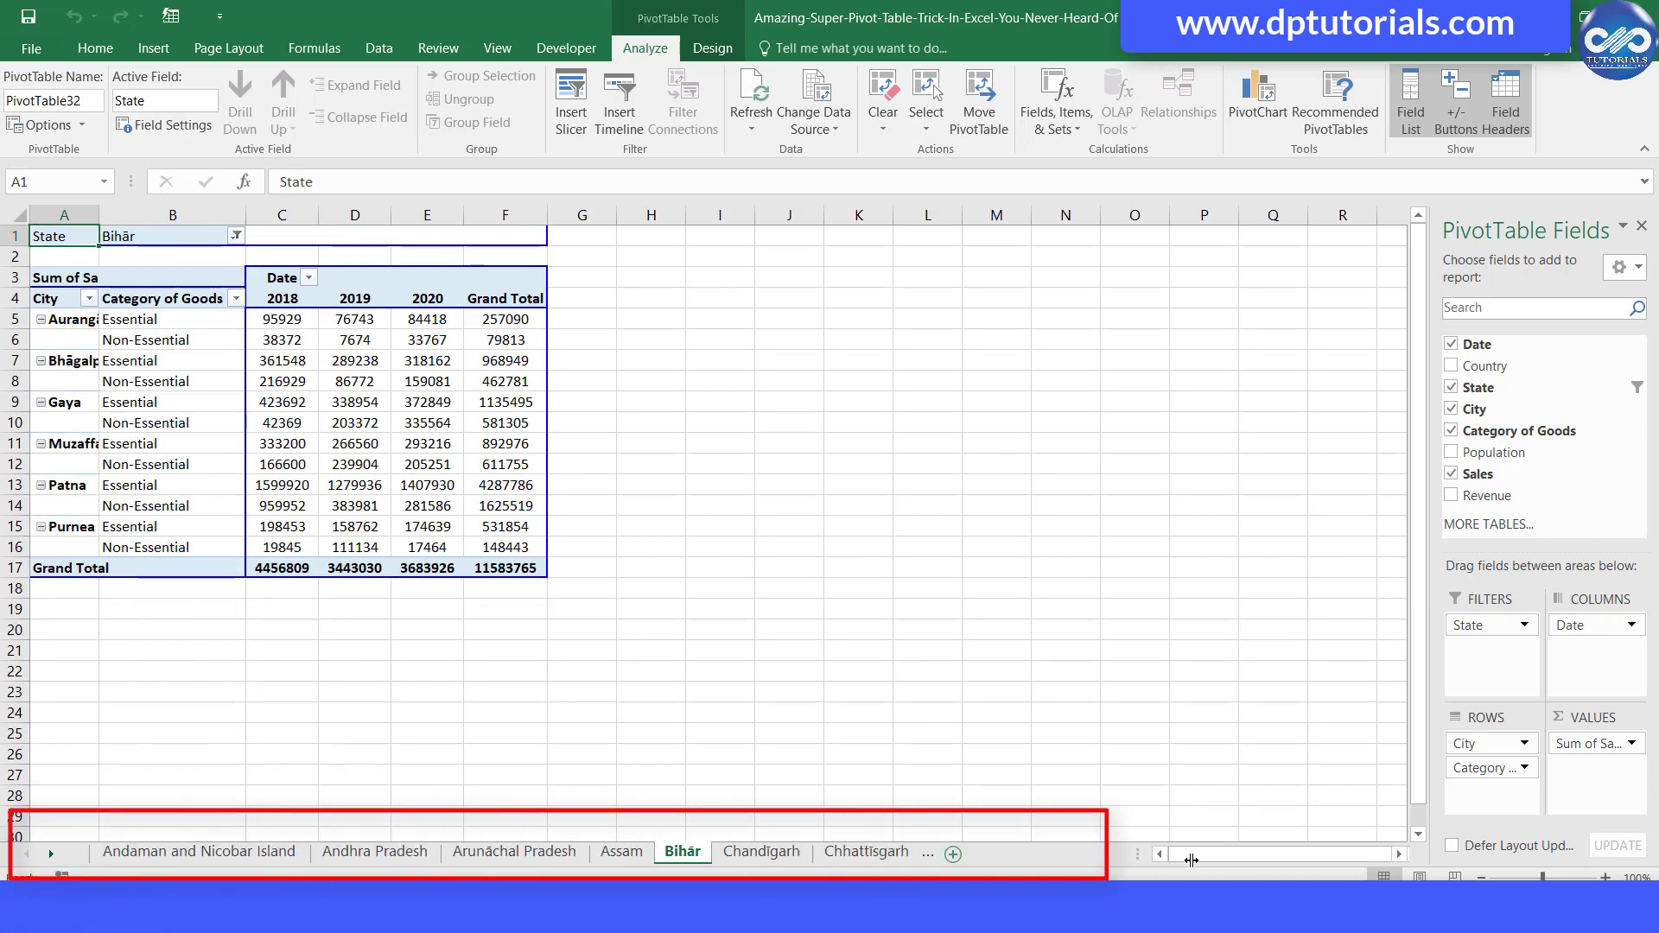
click(762, 851)
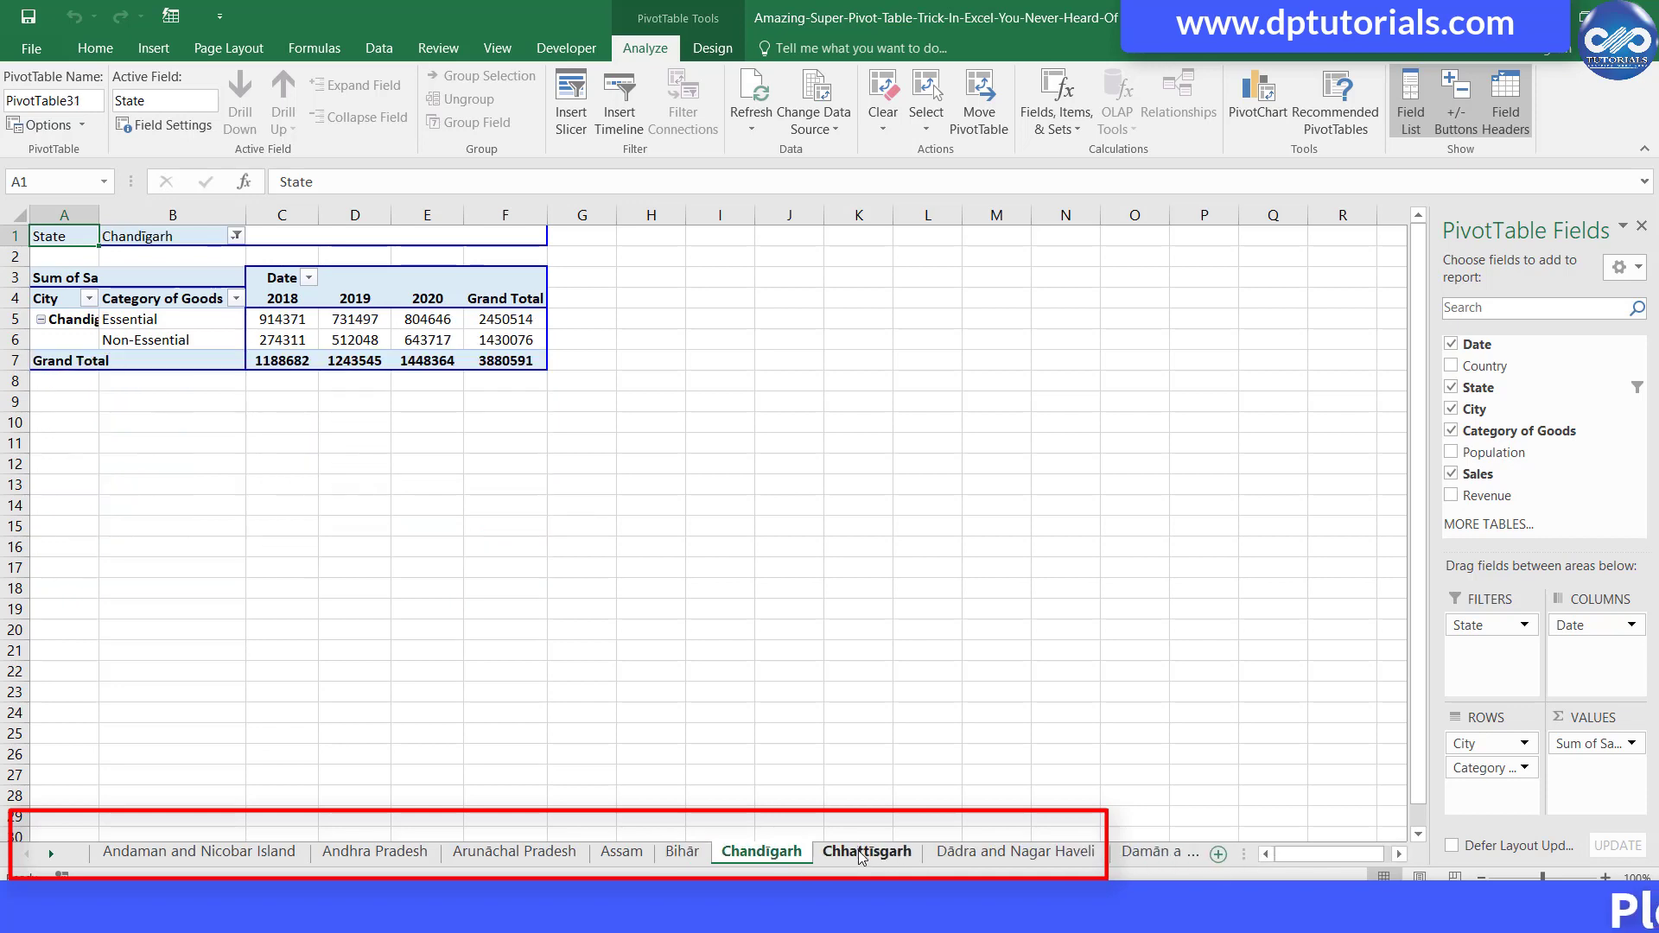
click(865, 852)
click(1015, 851)
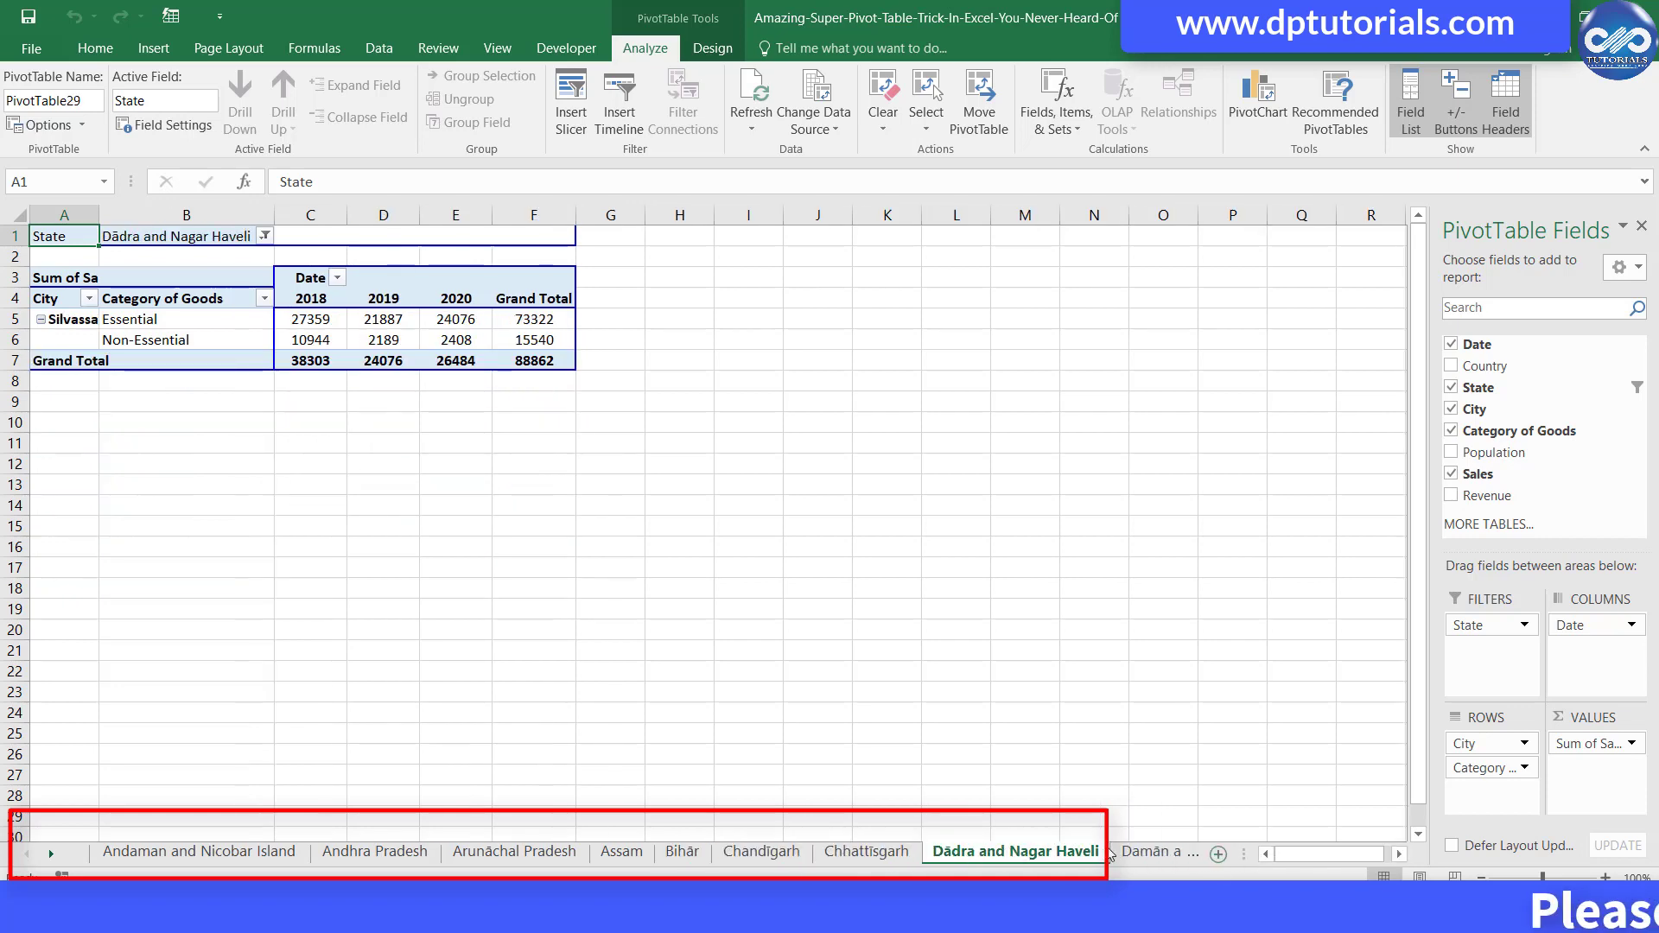
click(1141, 852)
click(1044, 852)
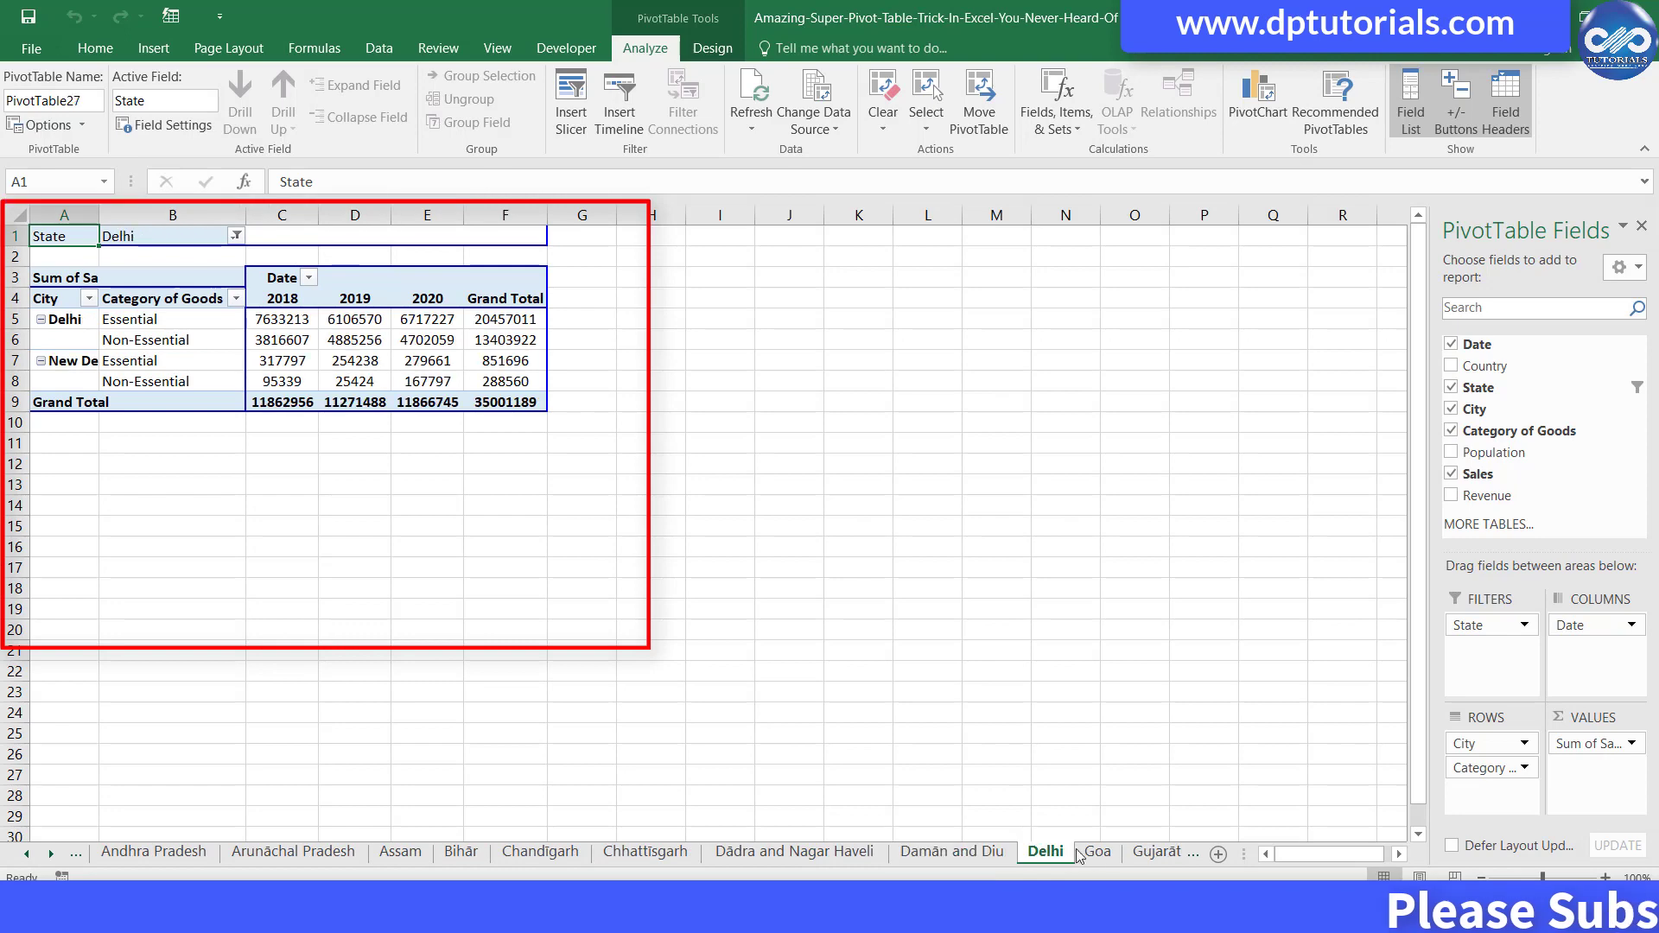
- Browse the remaining state sheets from Haryāna through Tripura
click(1099, 854)
click(1157, 854)
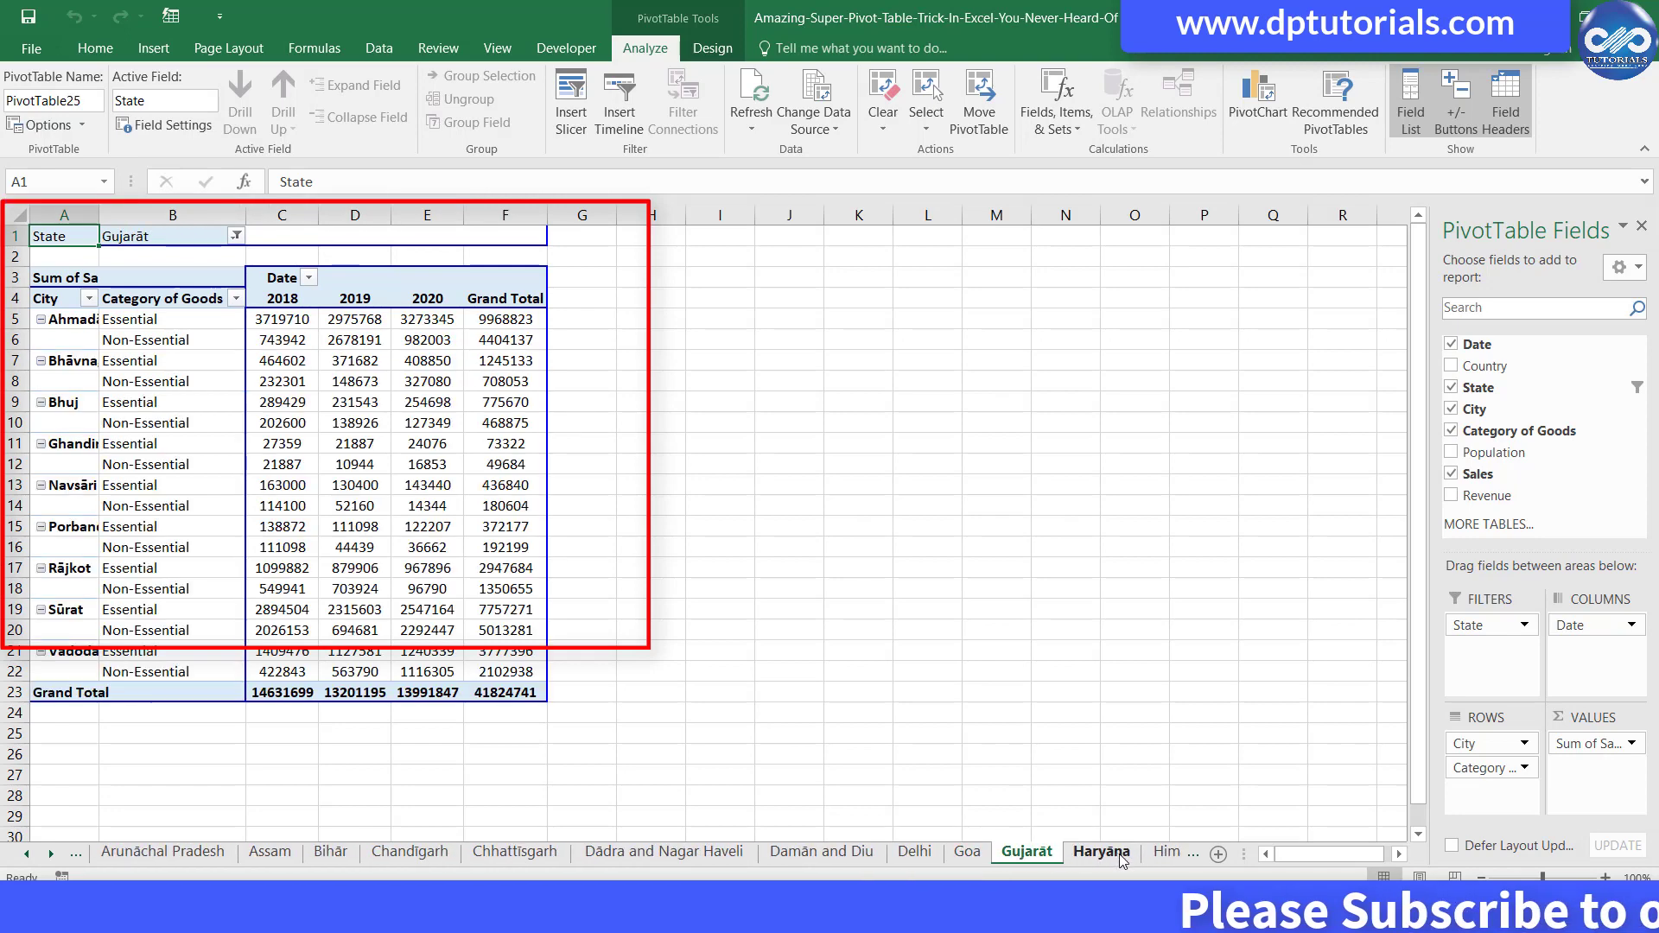
click(1163, 852)
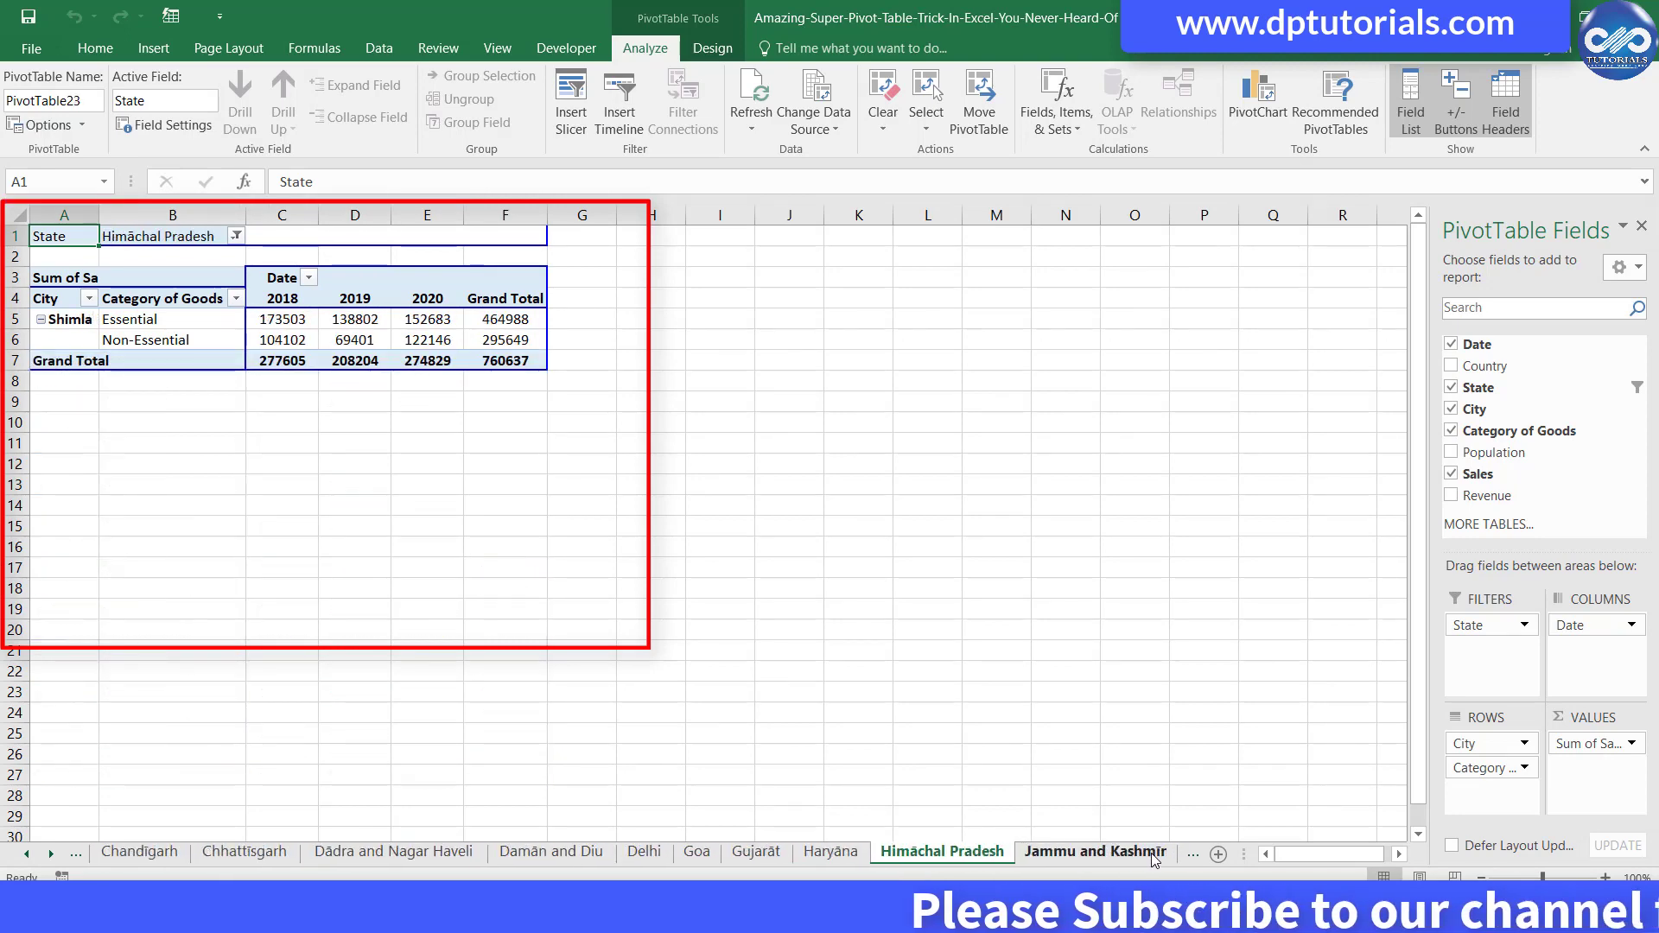
click(1156, 852)
click(1183, 852)
click(1171, 853)
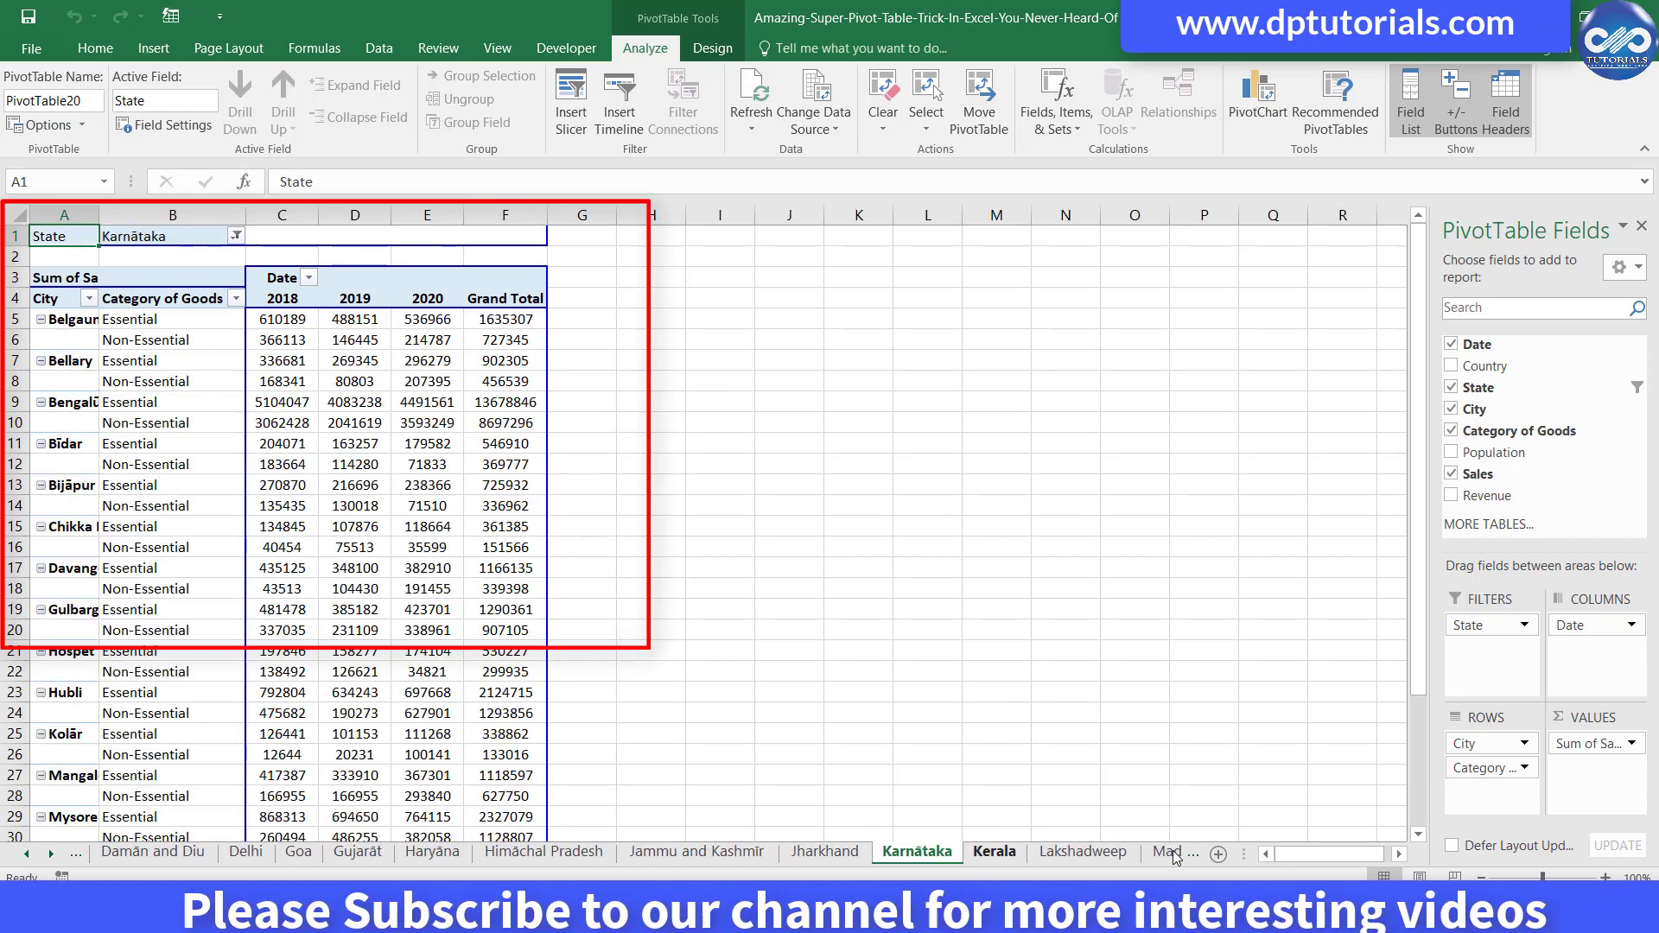
click(1114, 853)
click(1167, 851)
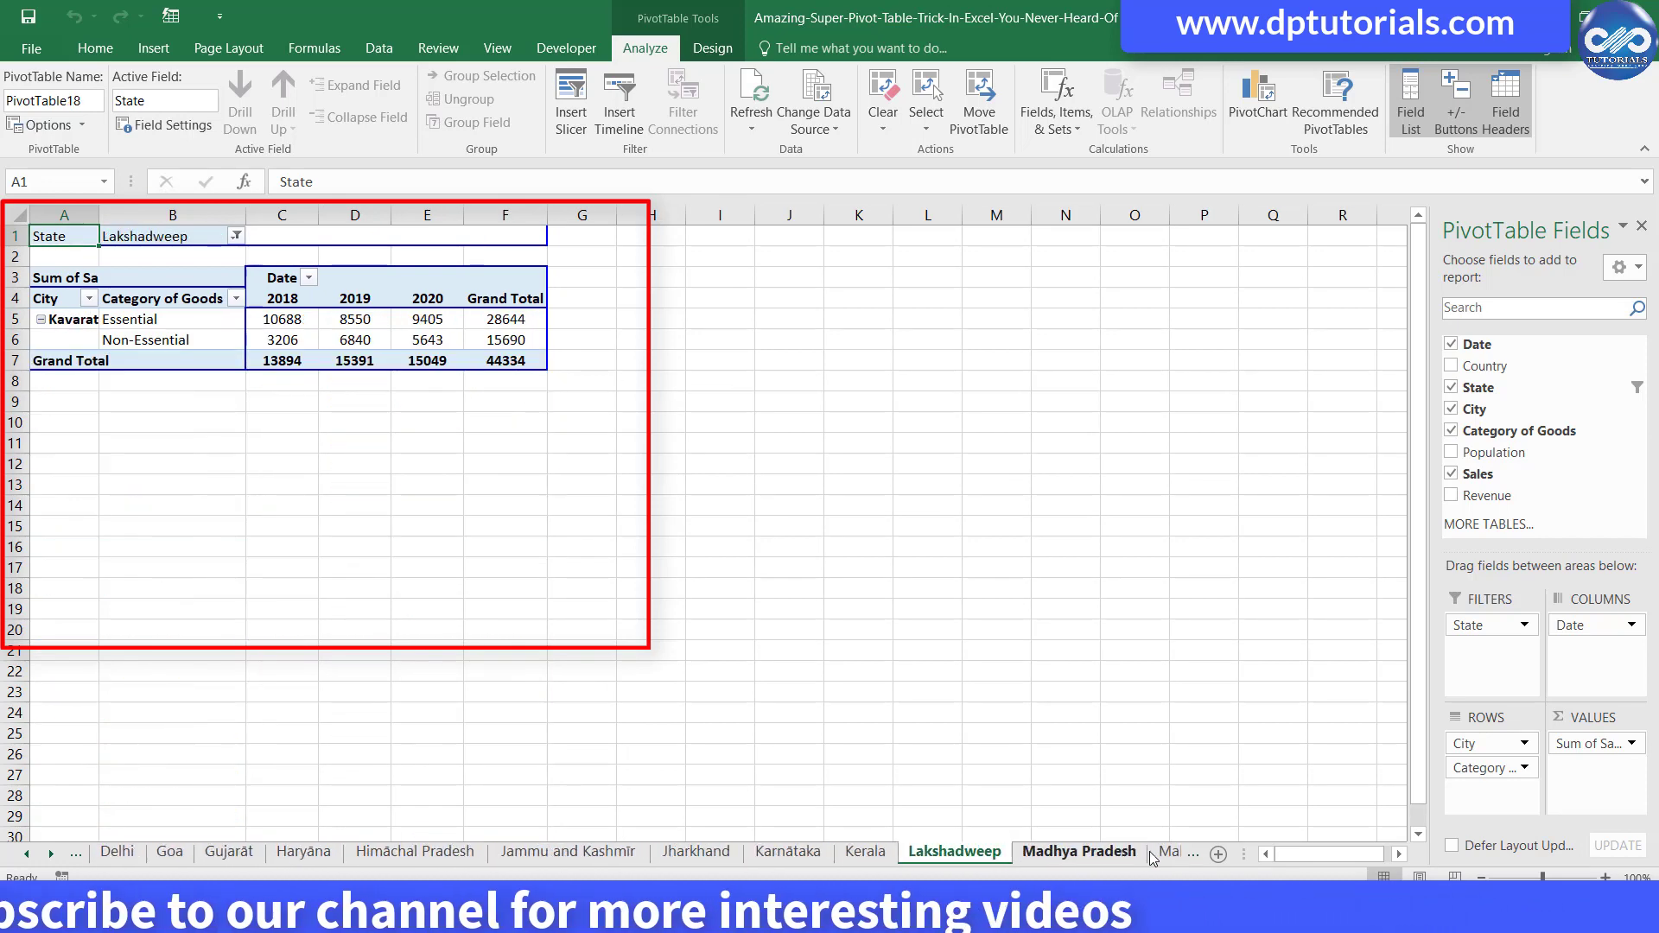
click(1170, 852)
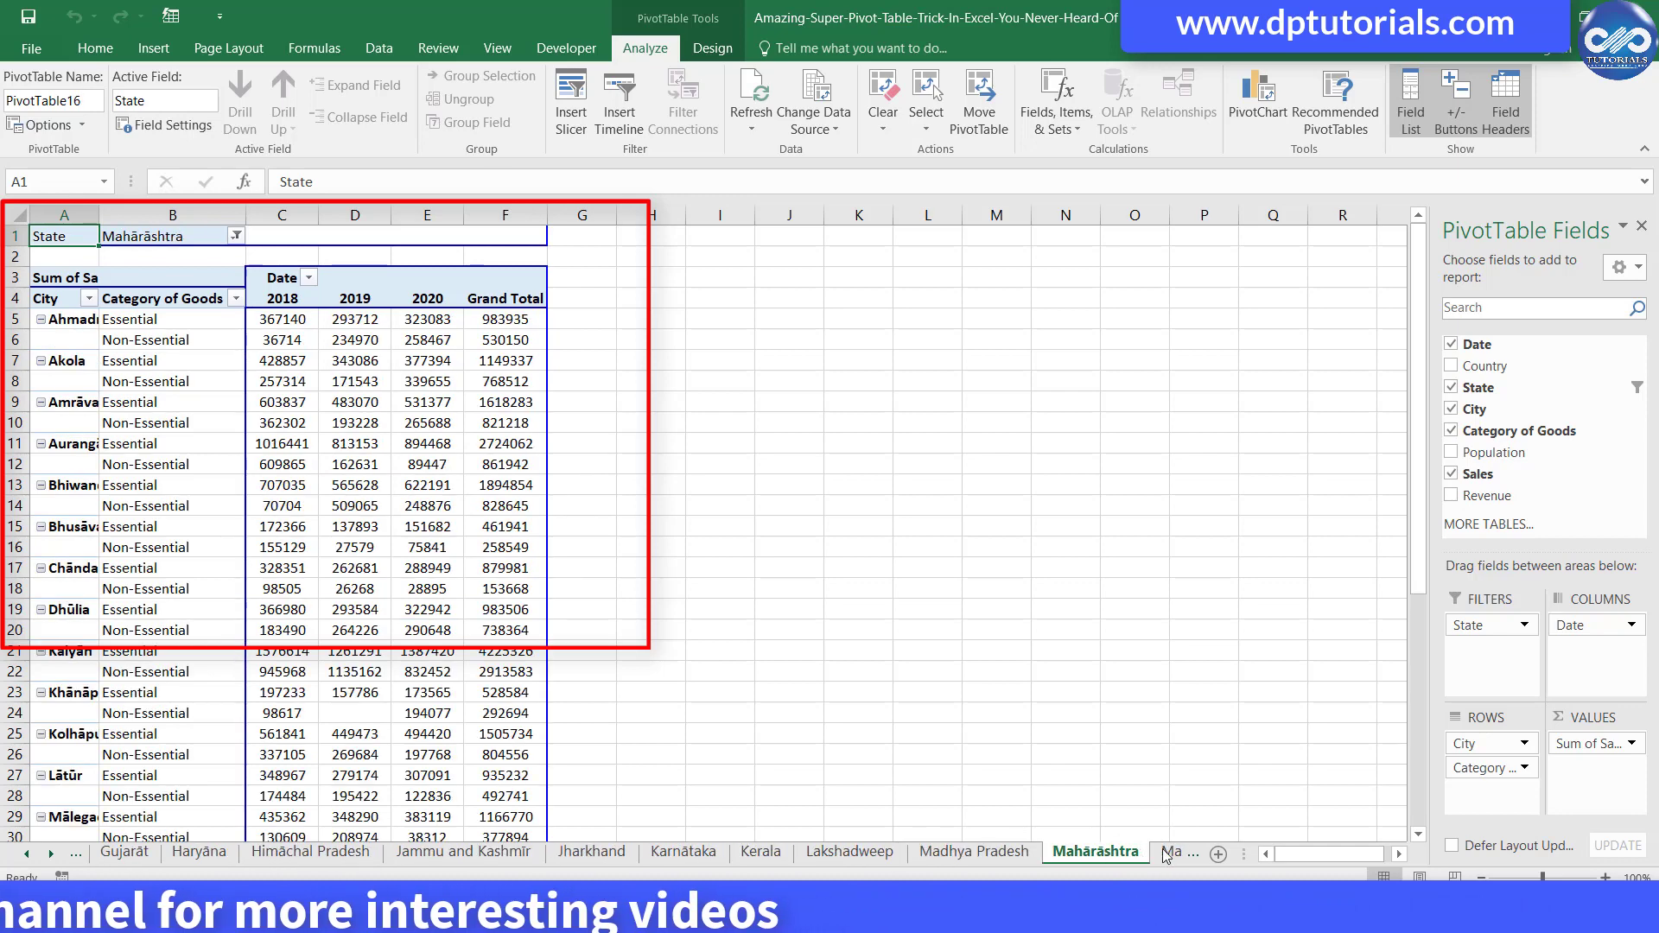
click(1117, 852)
click(1167, 852)
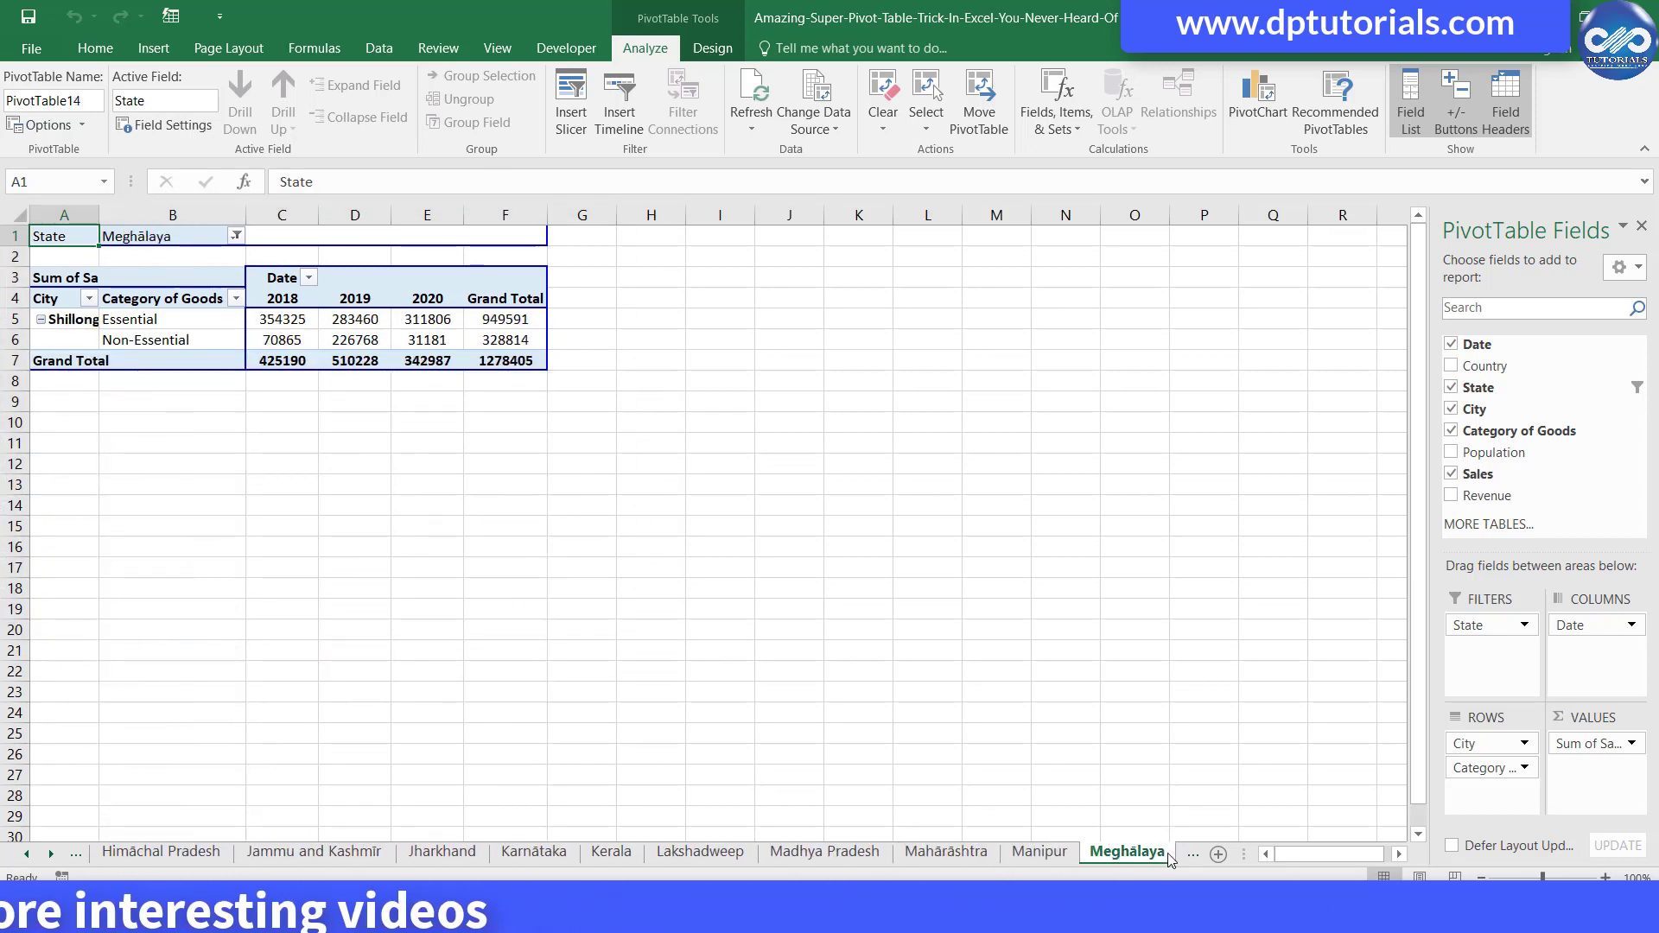
click(1181, 853)
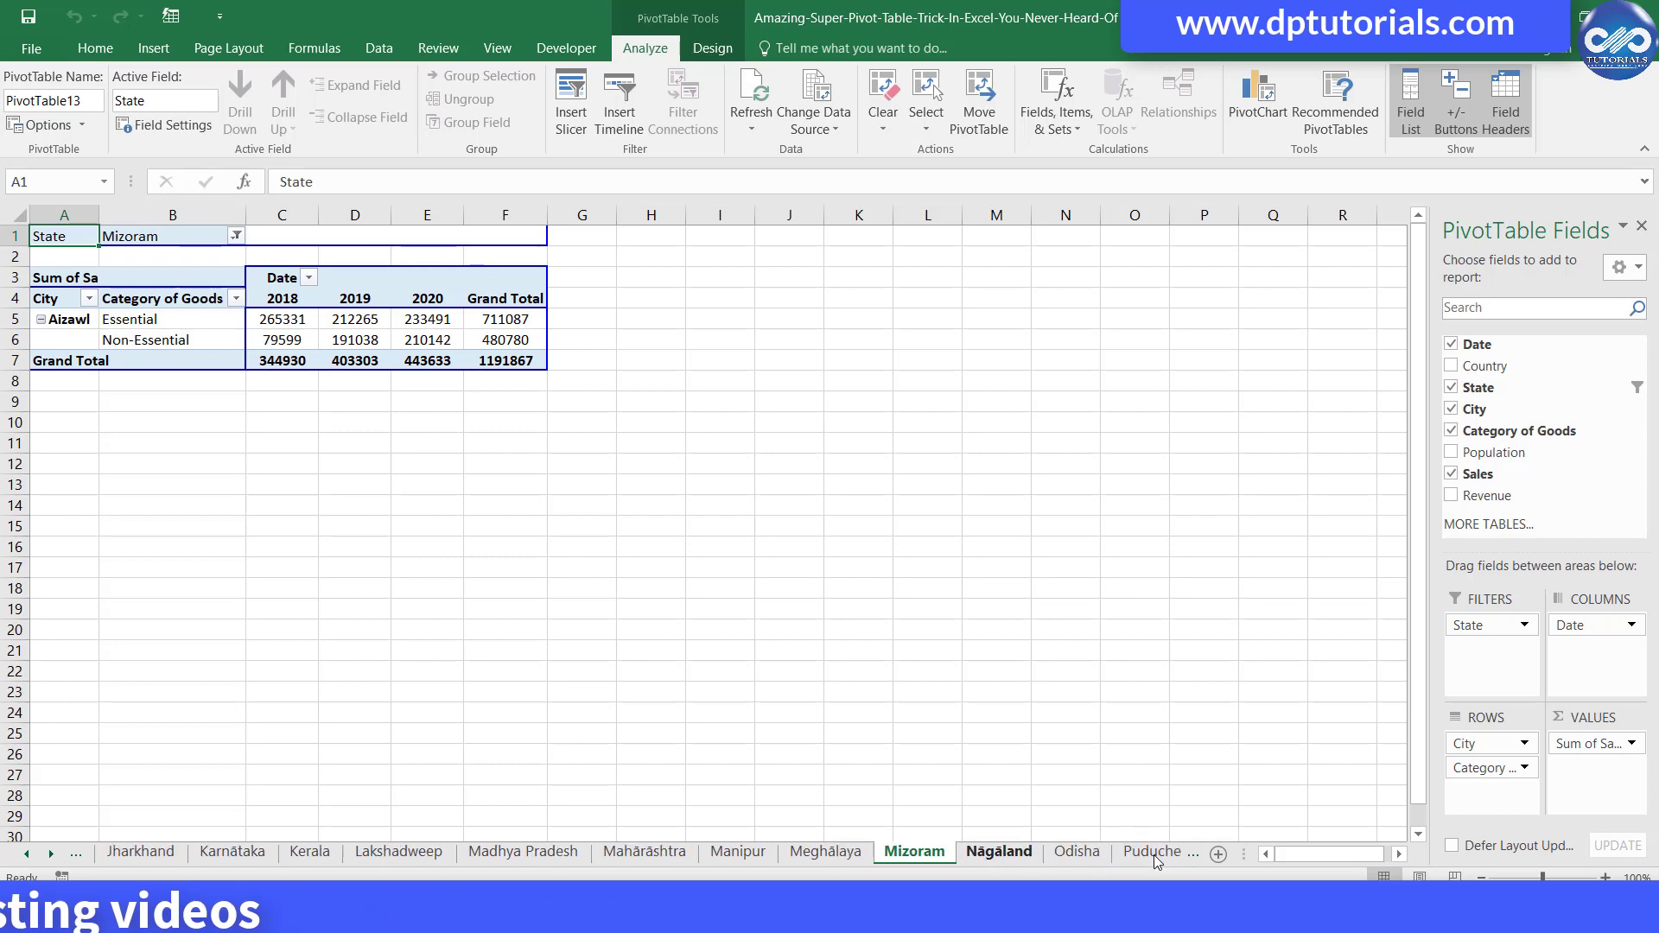
click(1153, 854)
click(1146, 853)
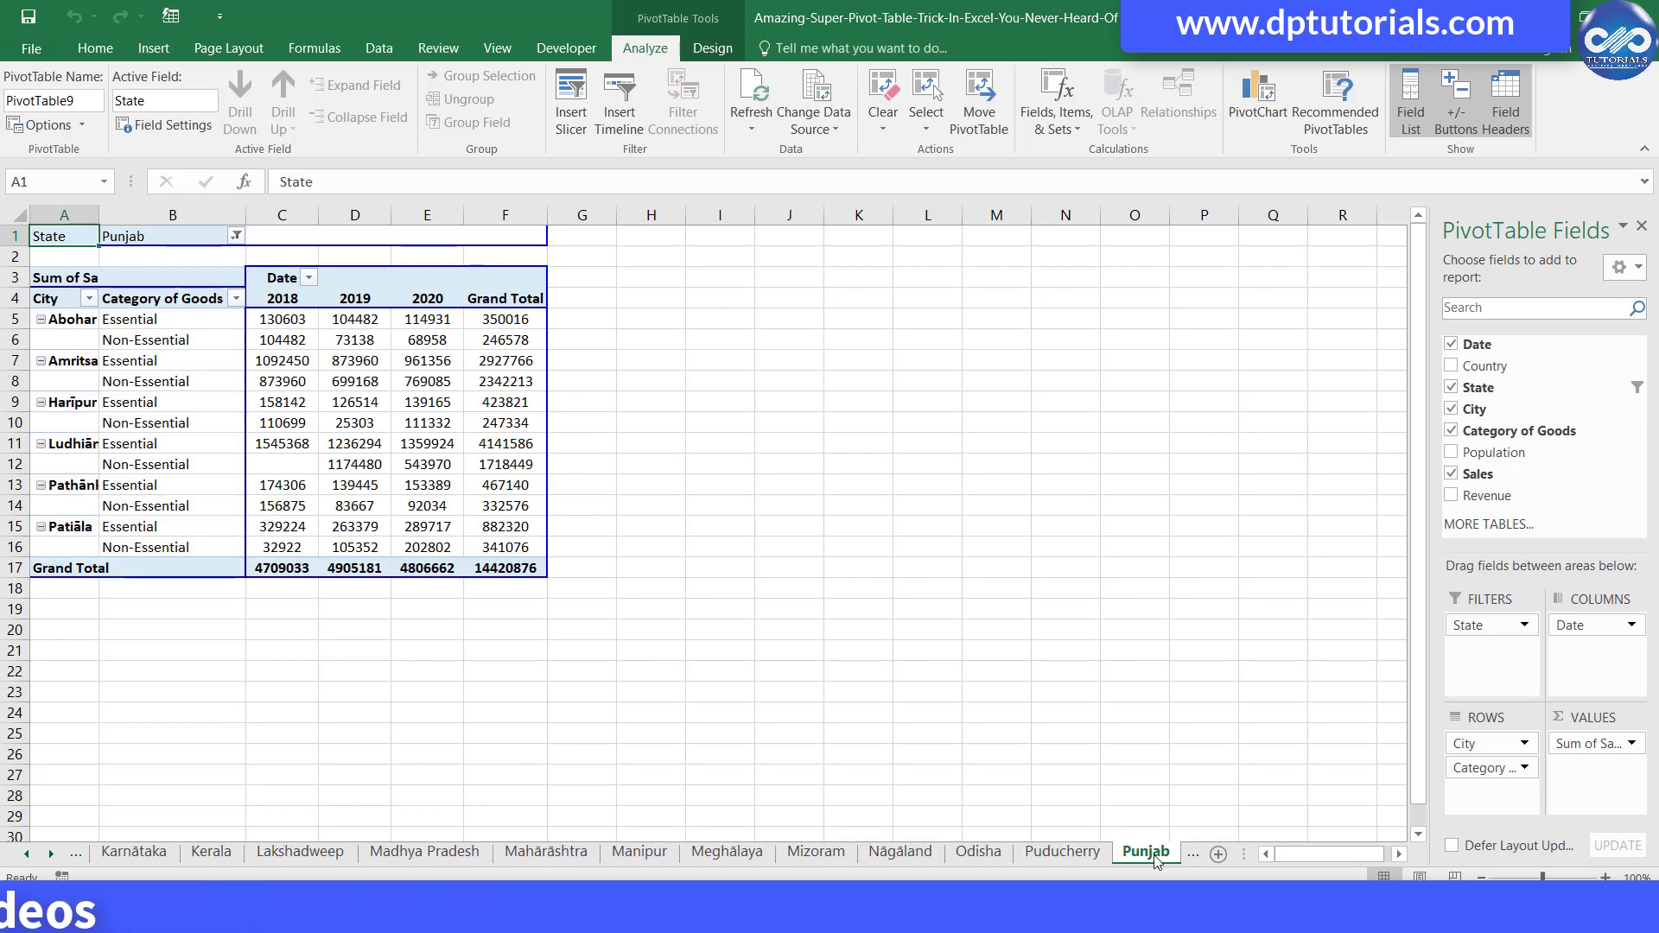
click(1180, 853)
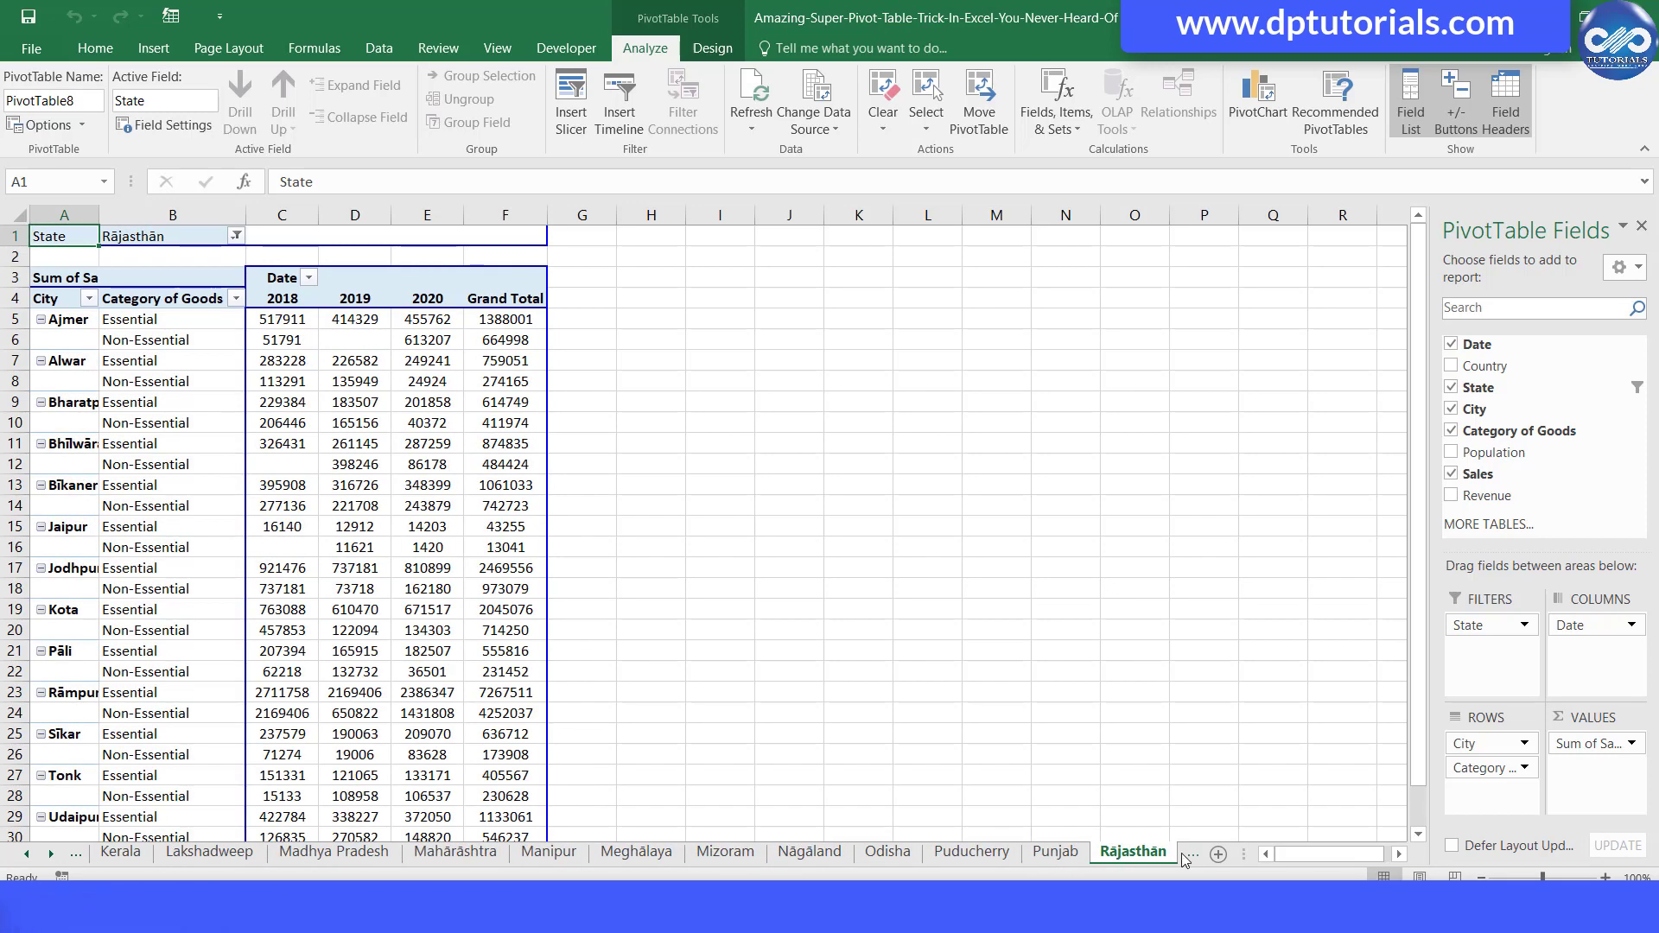
click(1167, 854)
click(1119, 852)
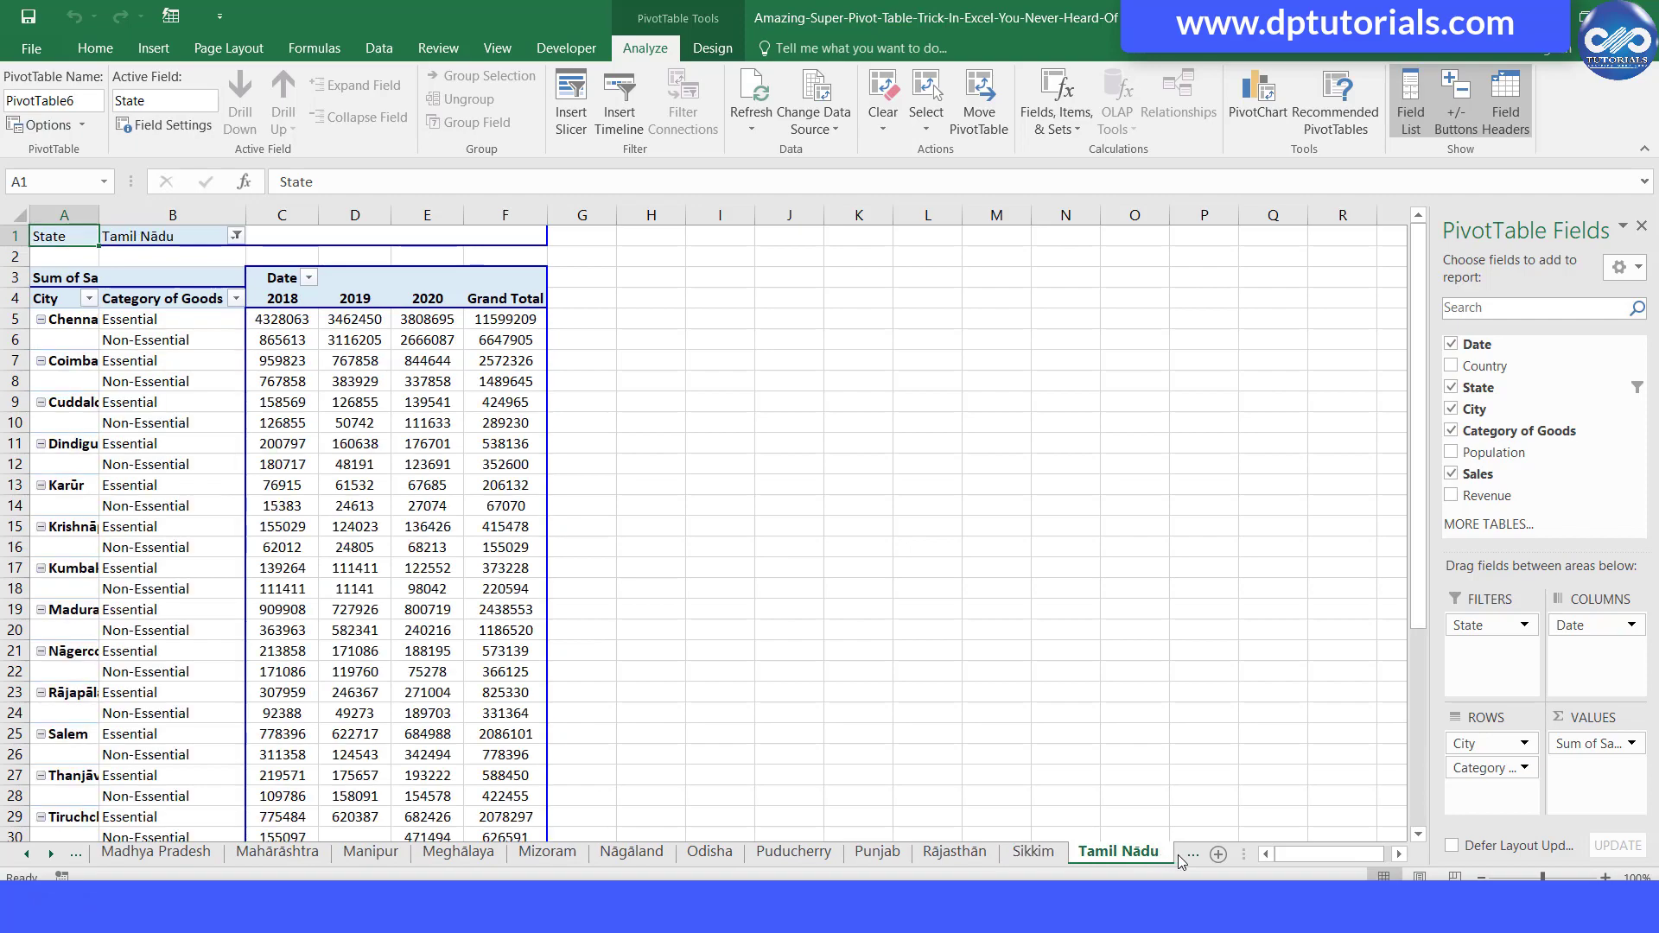
click(1178, 854)
- View the Uttar Pradesh and Uttarakhand sheets, then return to Sheet1
click(1156, 854)
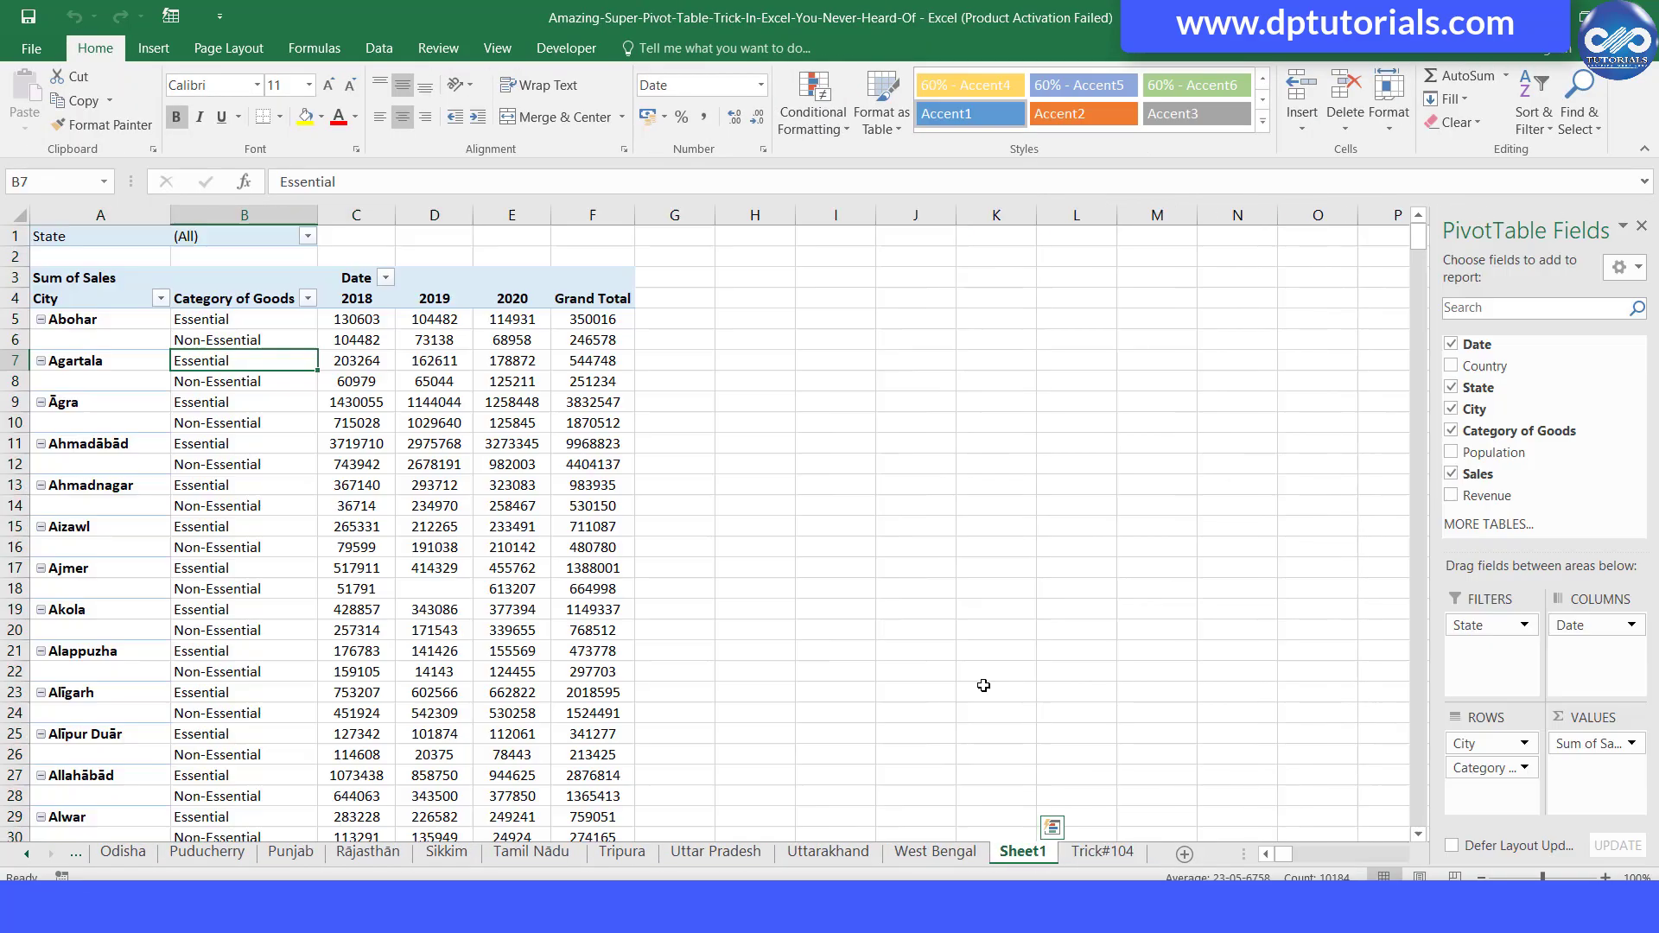
click(1164, 854)
click(716, 852)
click(826, 852)
- Apply the orange Medium PivotTable style to the all-states pivot table
click(1023, 852)
click(711, 48)
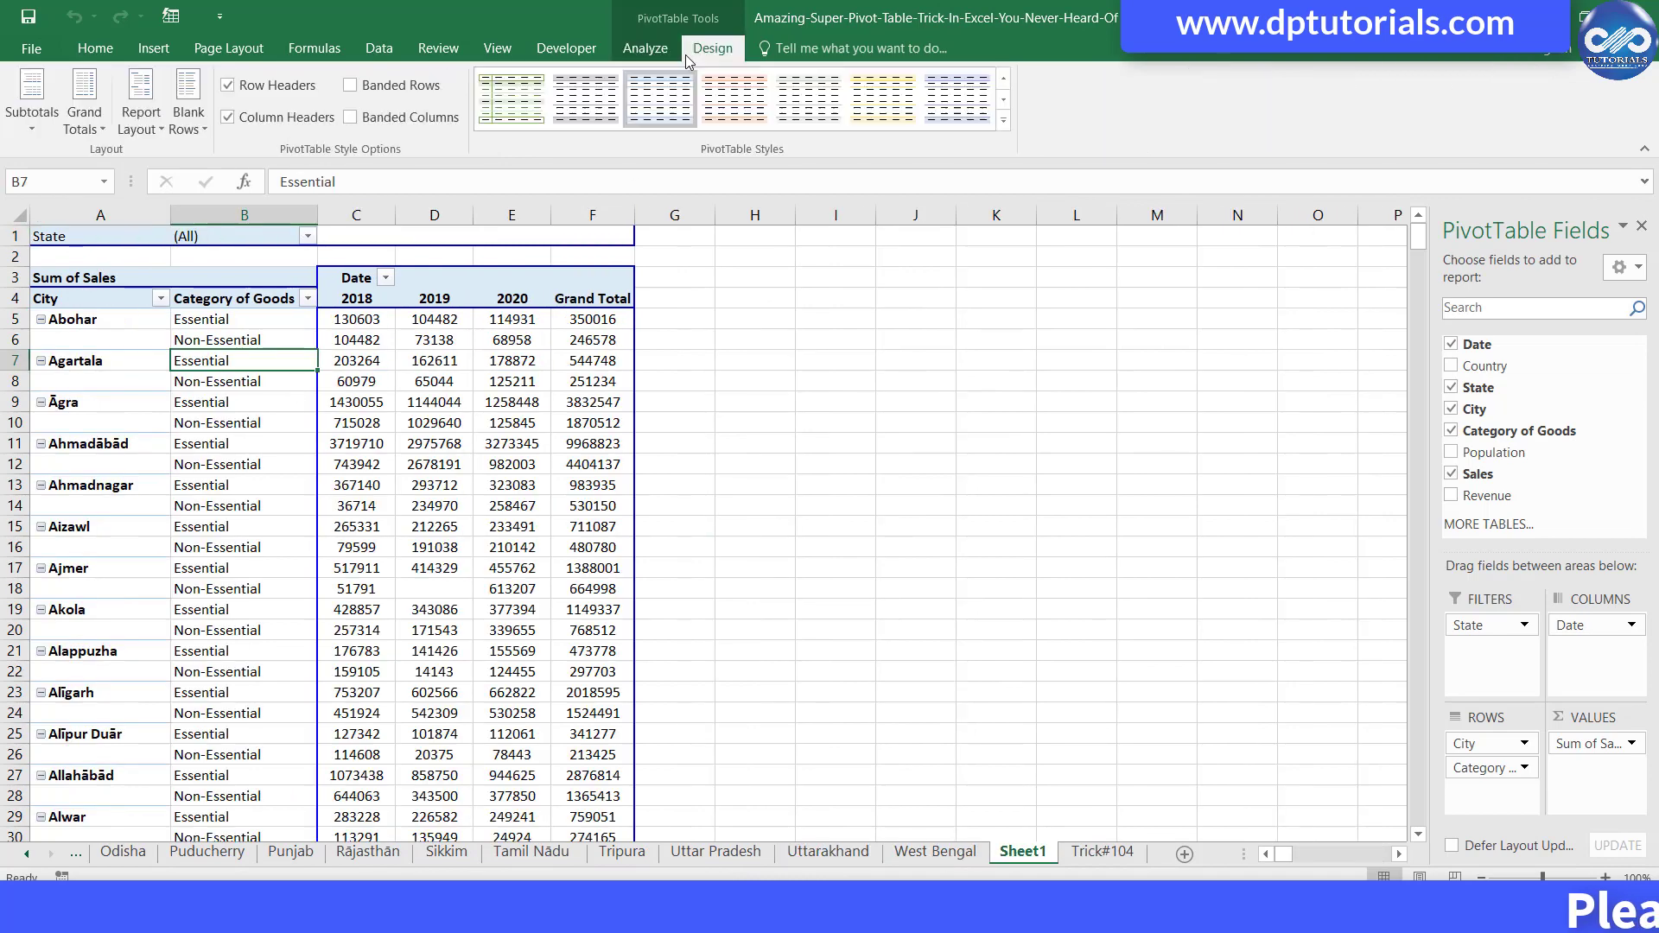
click(999, 126)
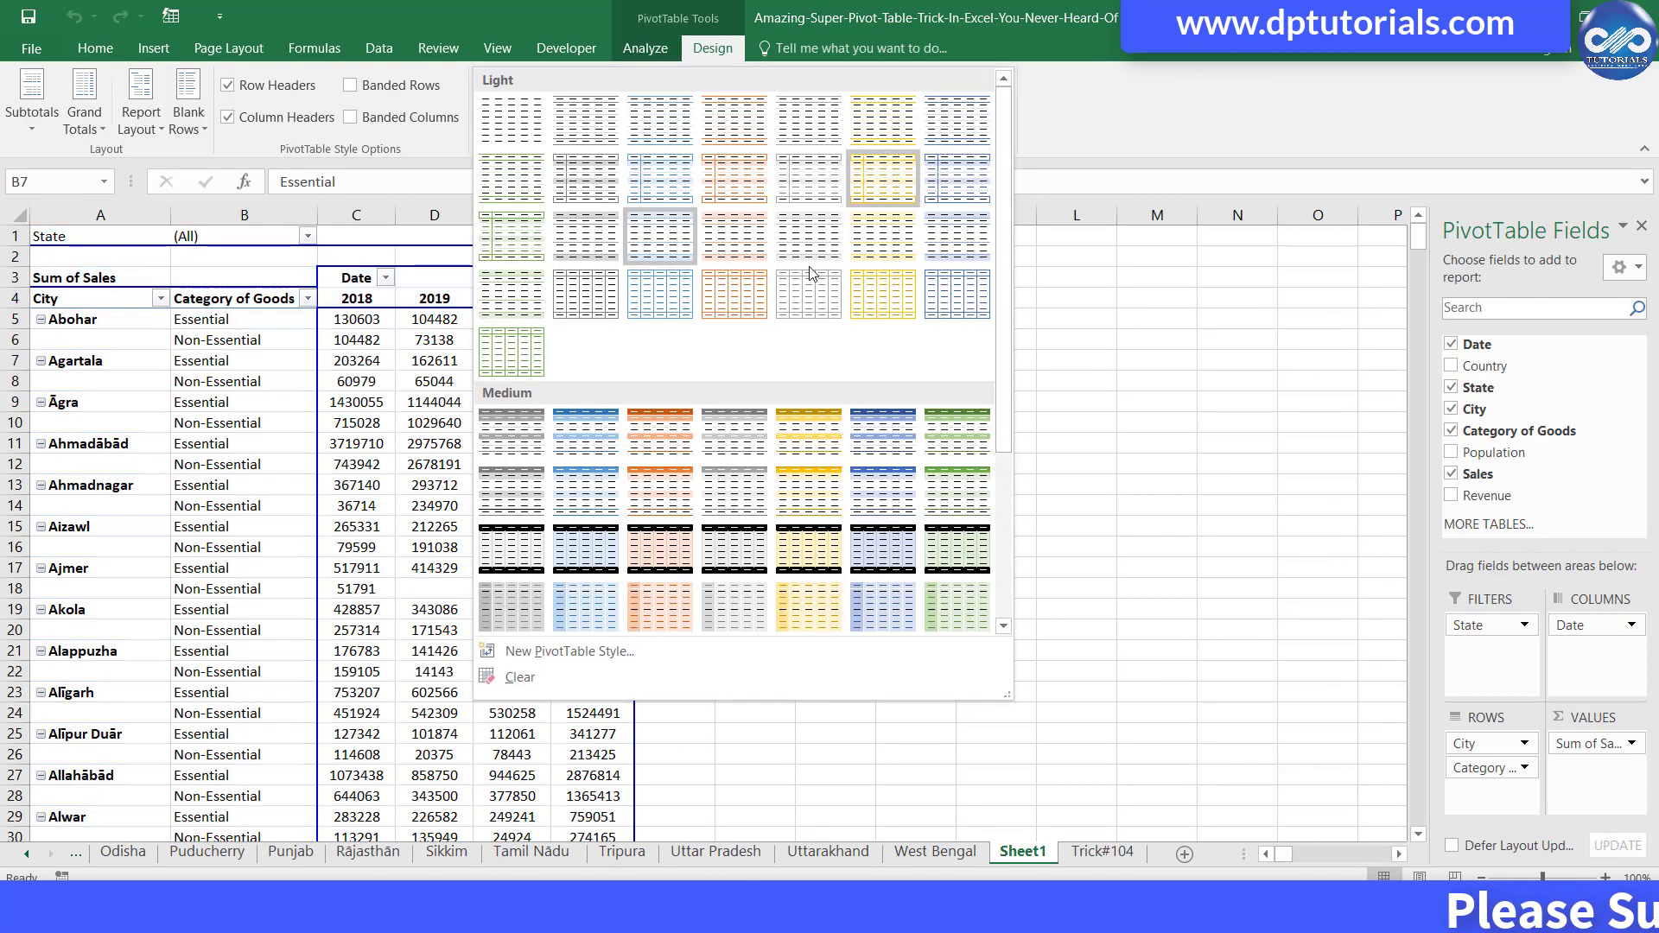
click(676, 489)
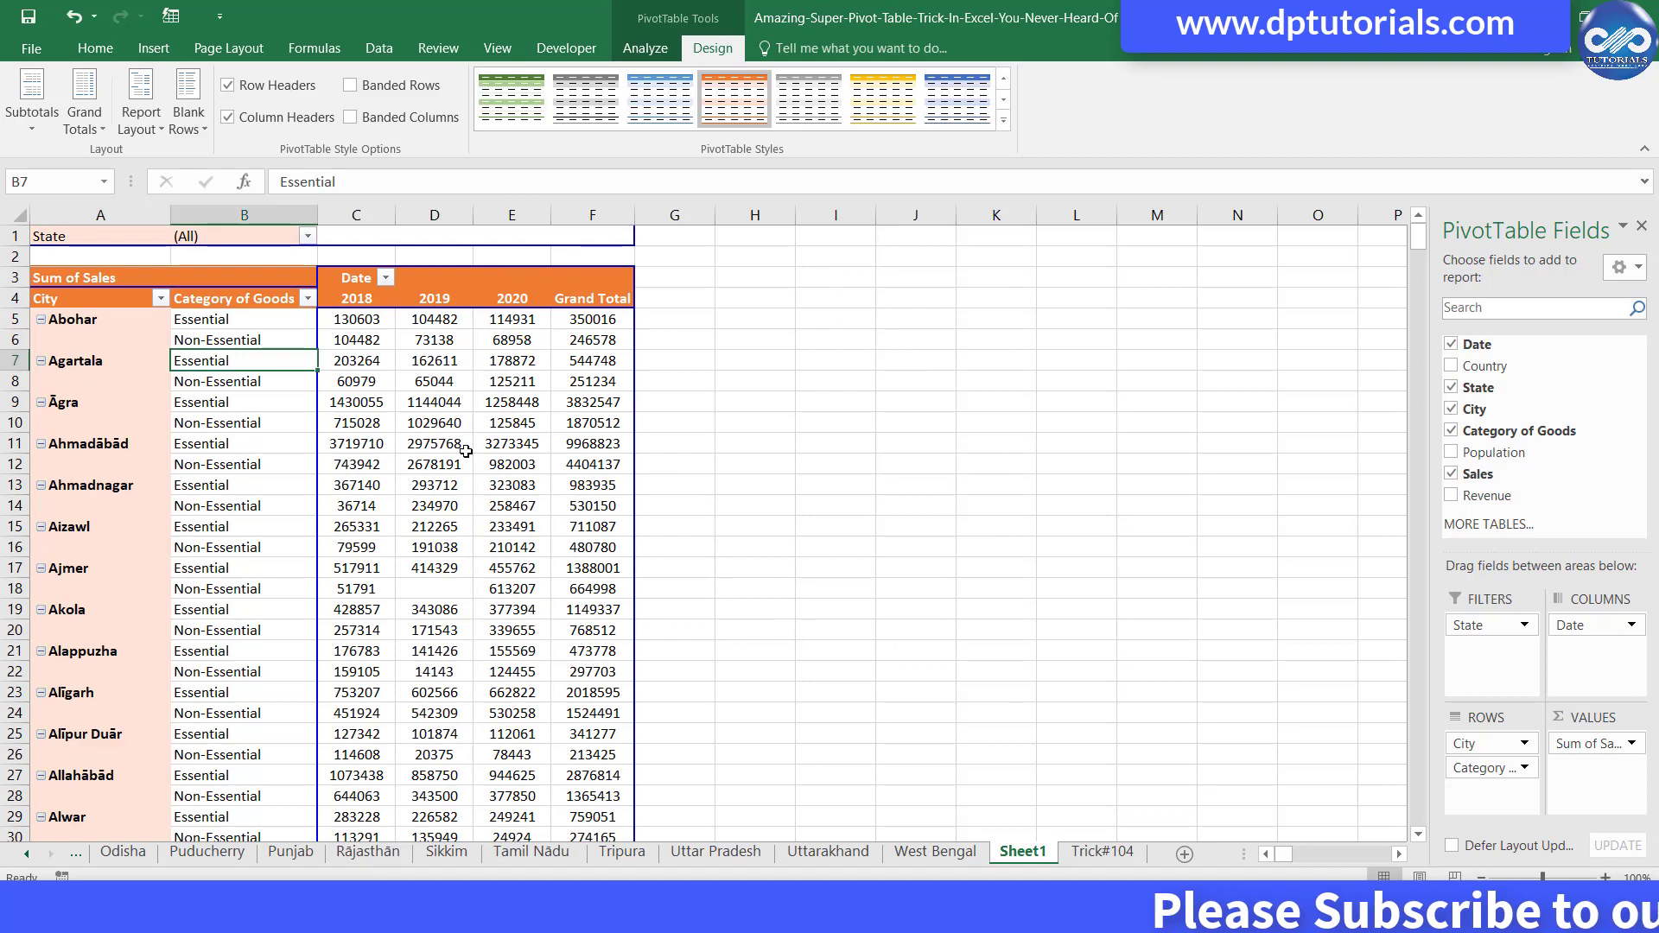
- Select a pivot table value and bring up the PivotTable Options command list
click(434, 443)
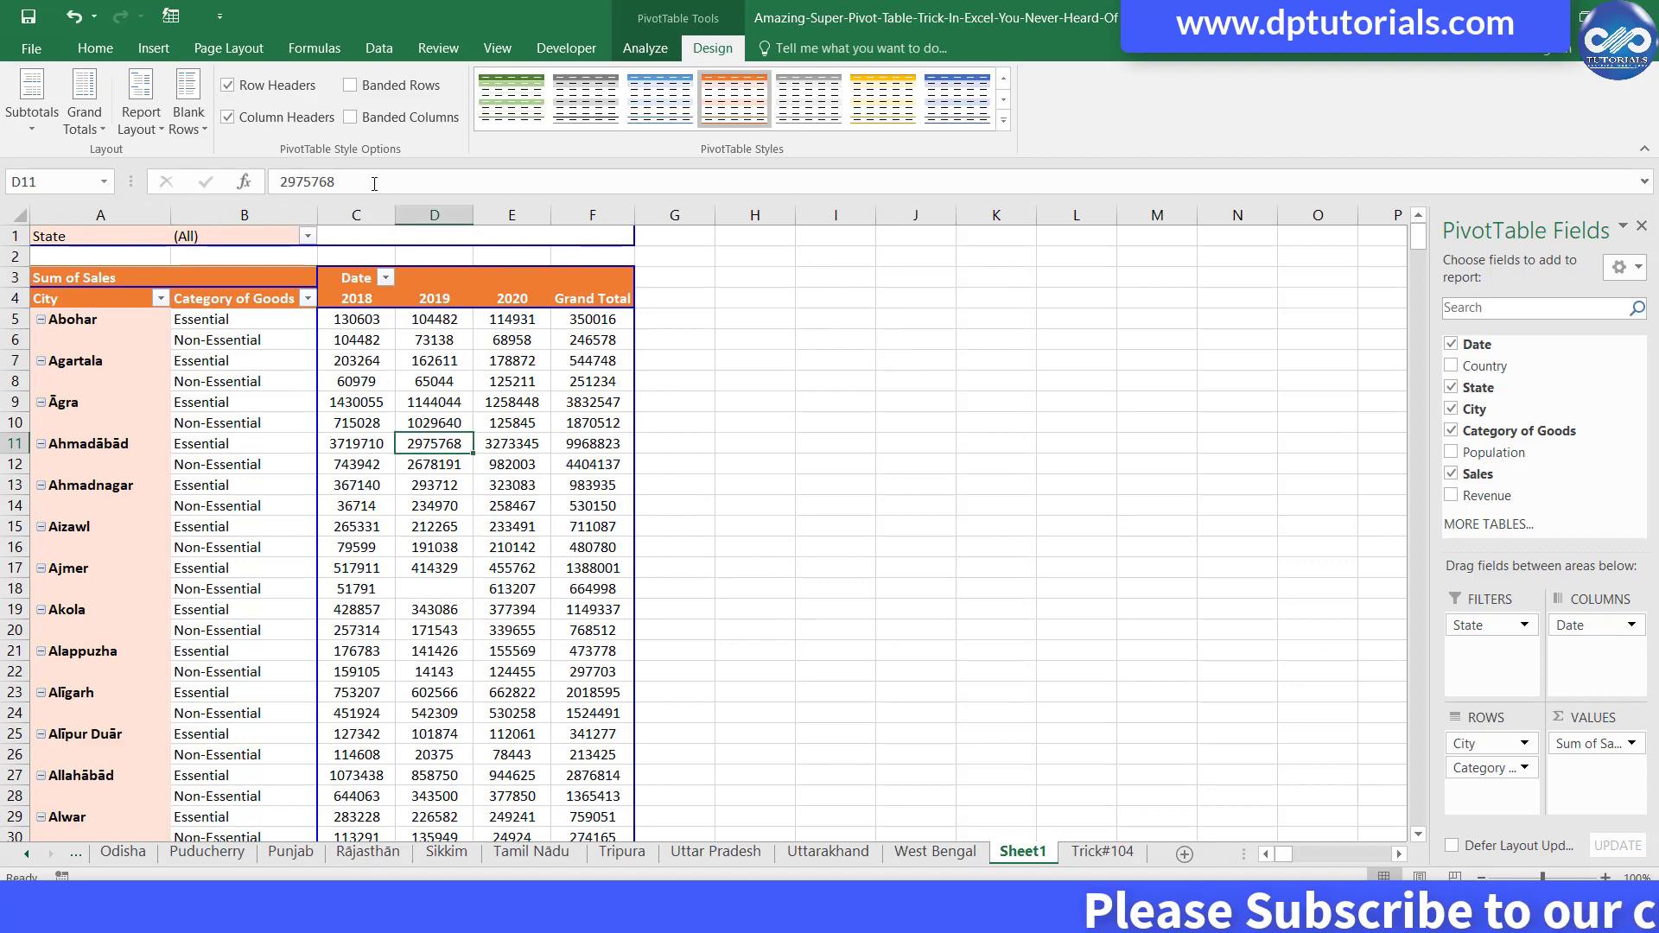
click(646, 48)
click(81, 125)
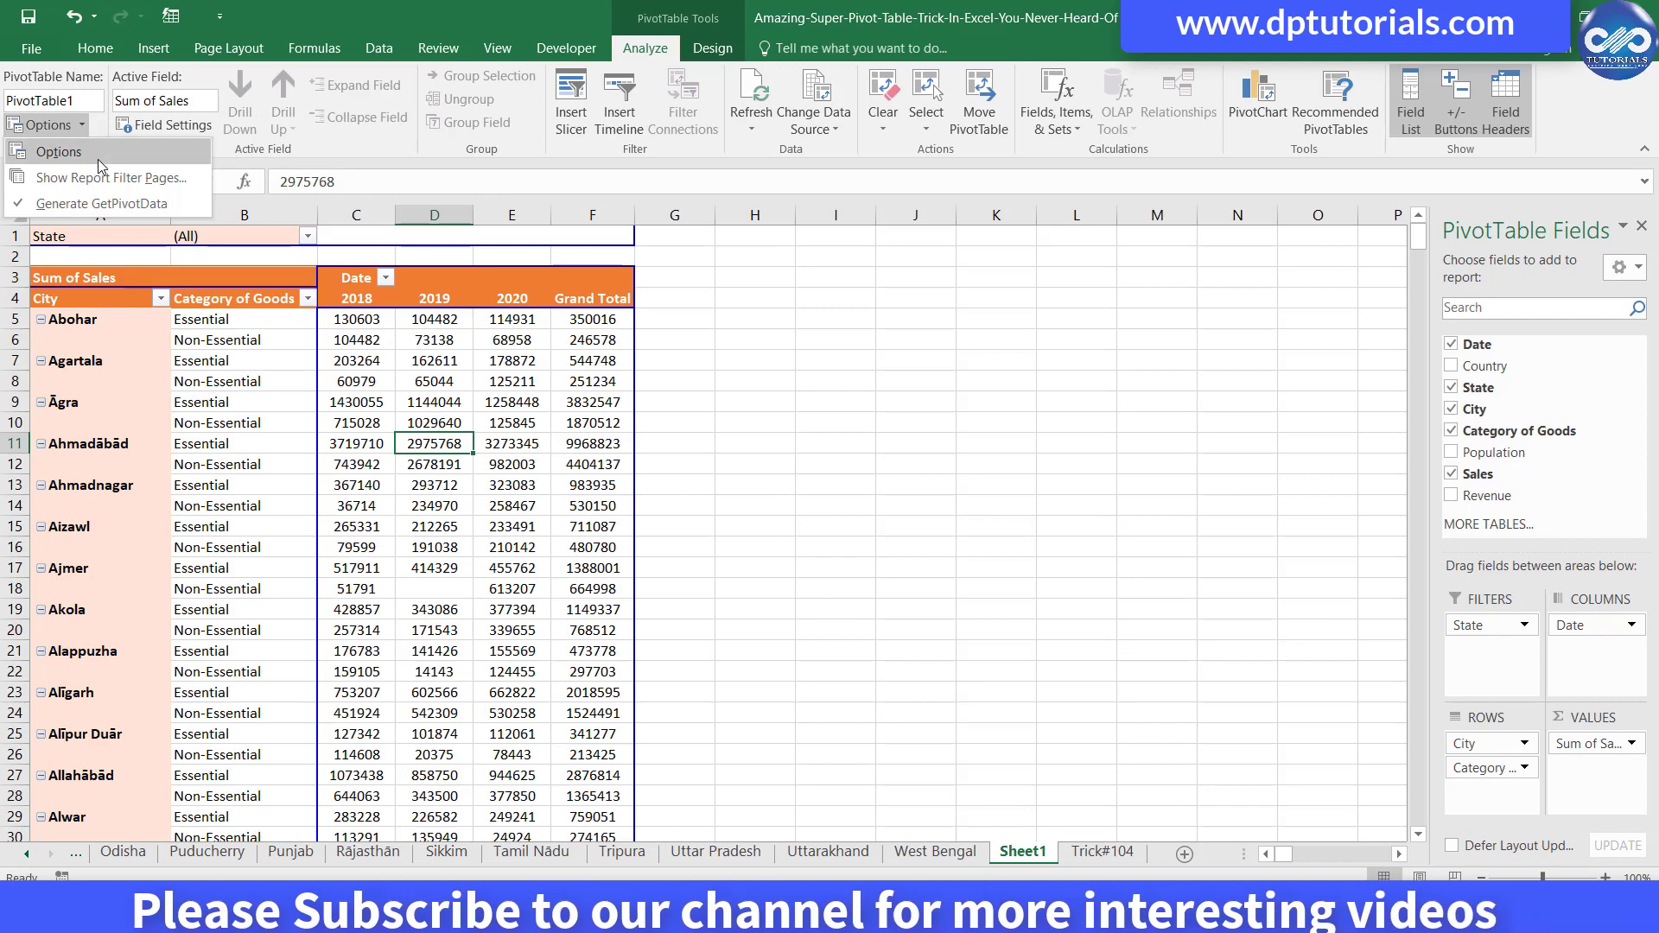
- Generate per-State (2) sheets and browse Andhra Pradesh (2) through Chhattīsgarh (2)
click(108, 178)
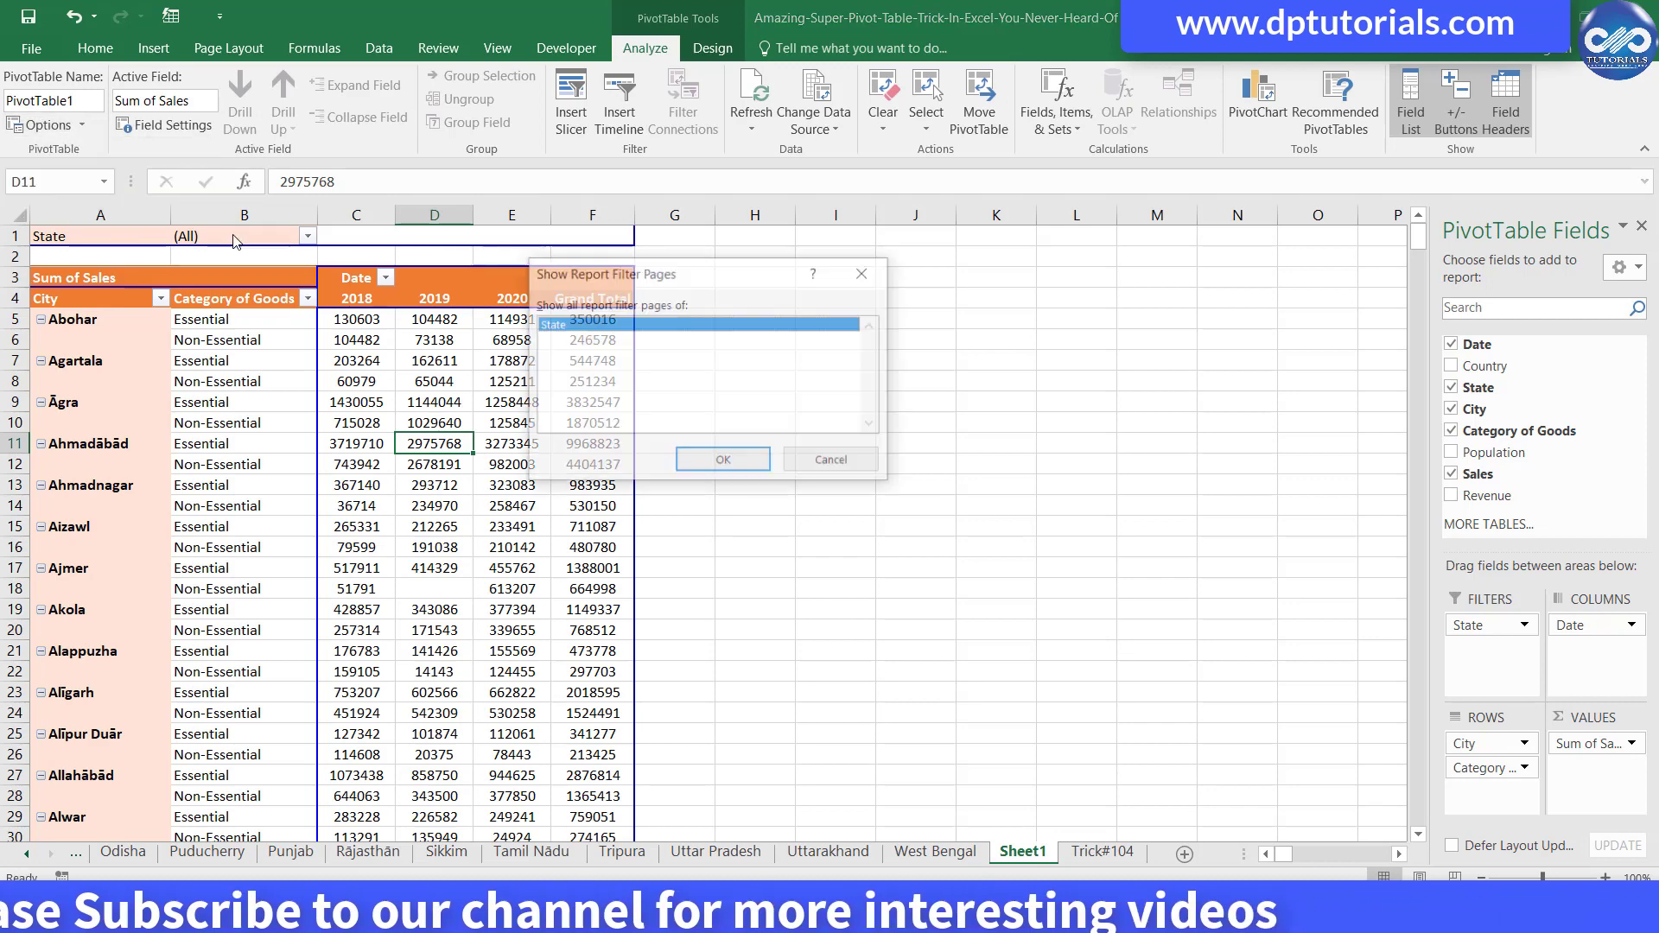
click(722, 461)
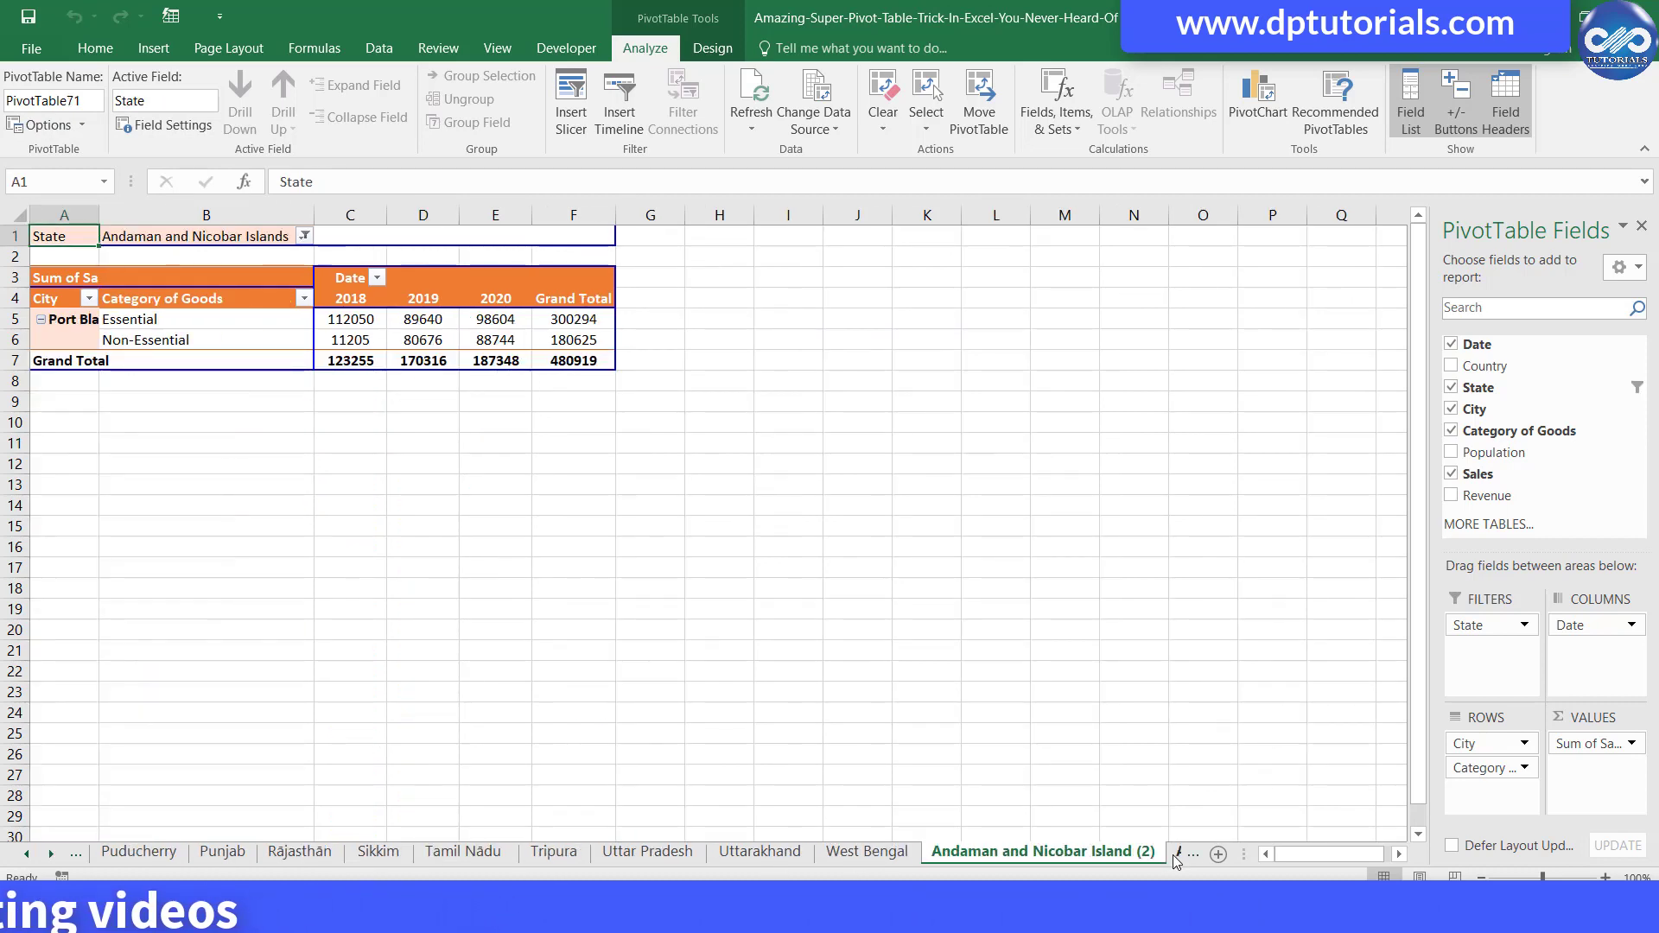
click(1174, 855)
click(1170, 855)
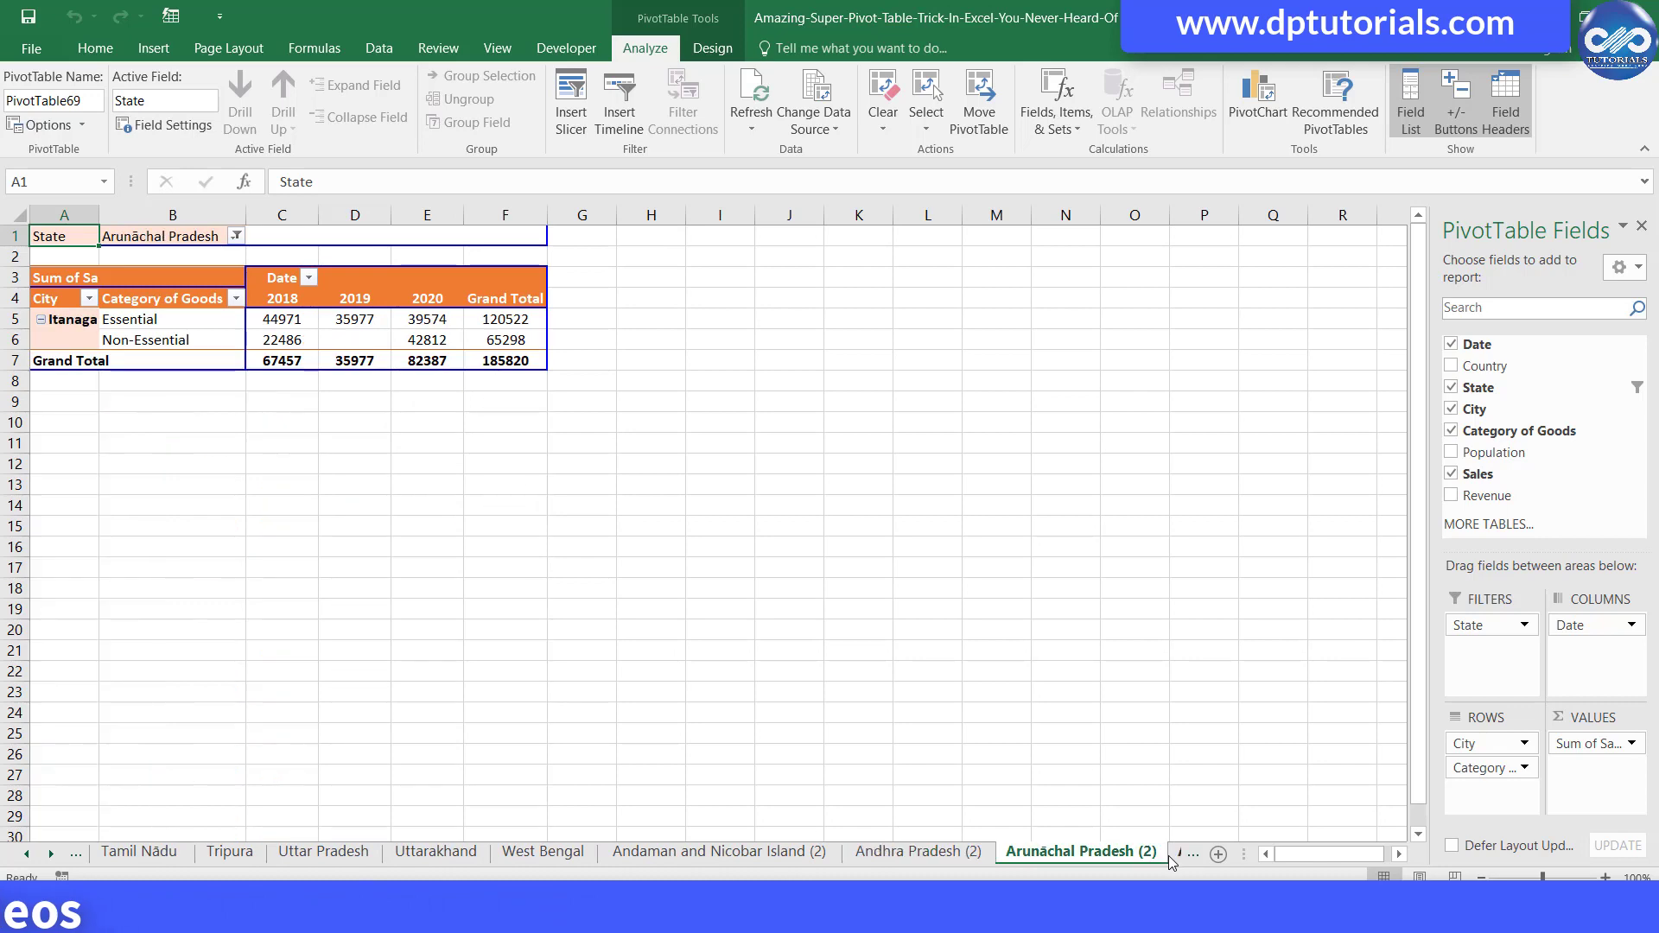
click(1168, 856)
click(1168, 856)
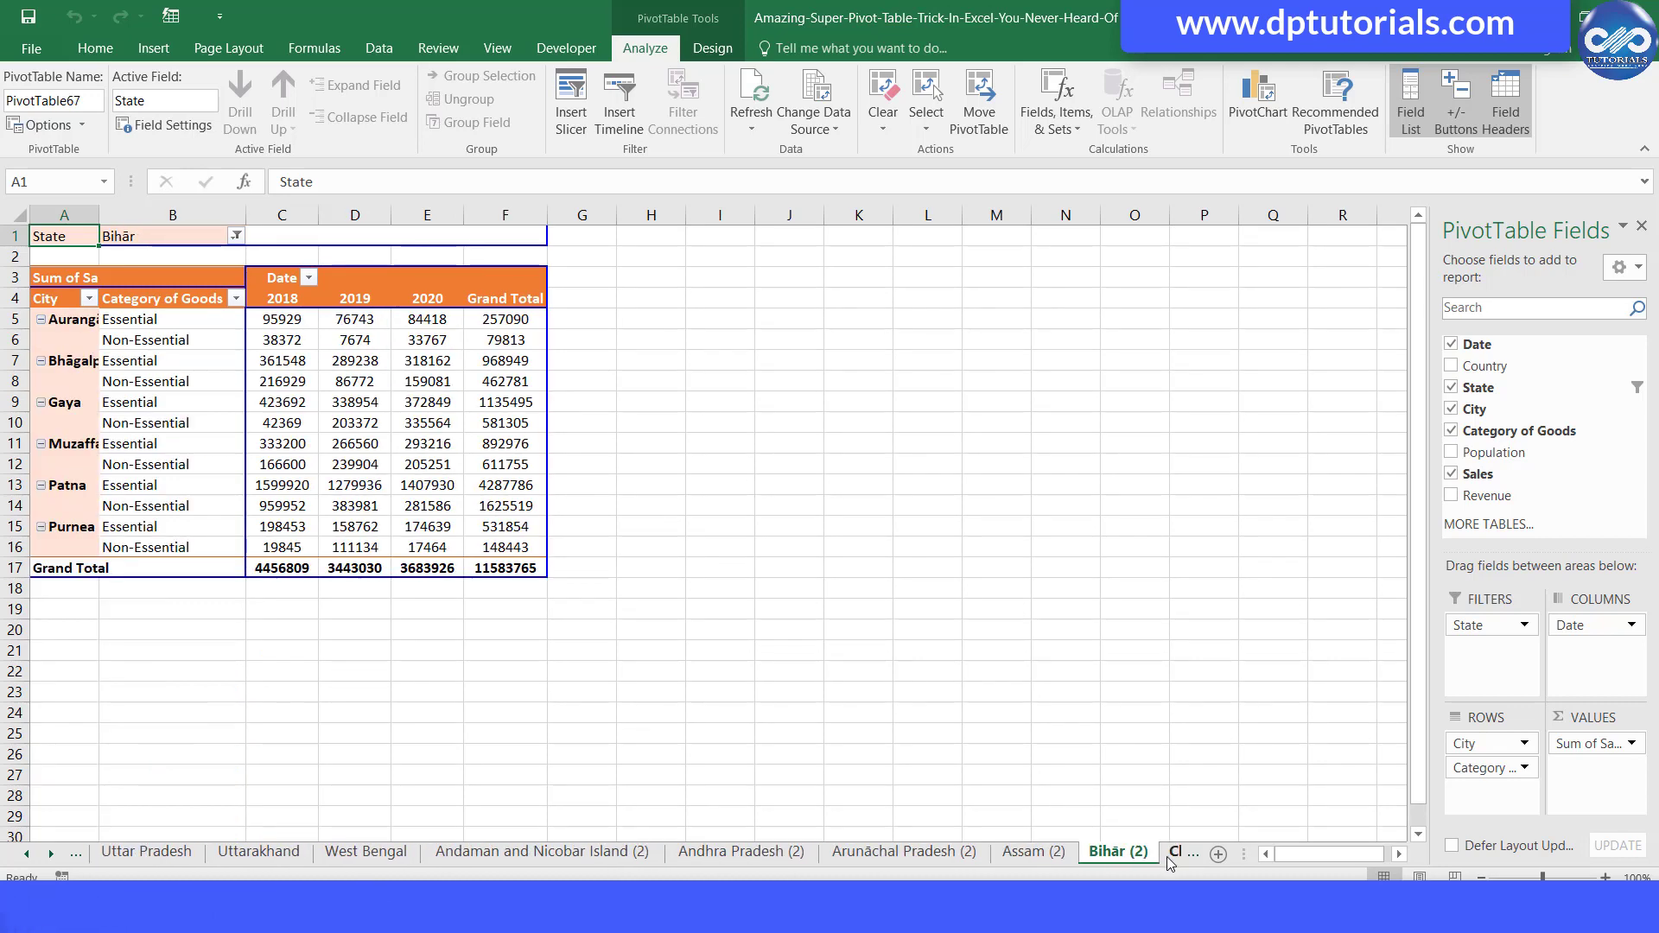
click(1167, 858)
click(1171, 857)
- Browse the new sheets onward through Goa (2), Karnātaka (2) and Nāgāland (2)
click(1159, 855)
click(1160, 856)
click(1159, 856)
click(1158, 855)
click(1159, 856)
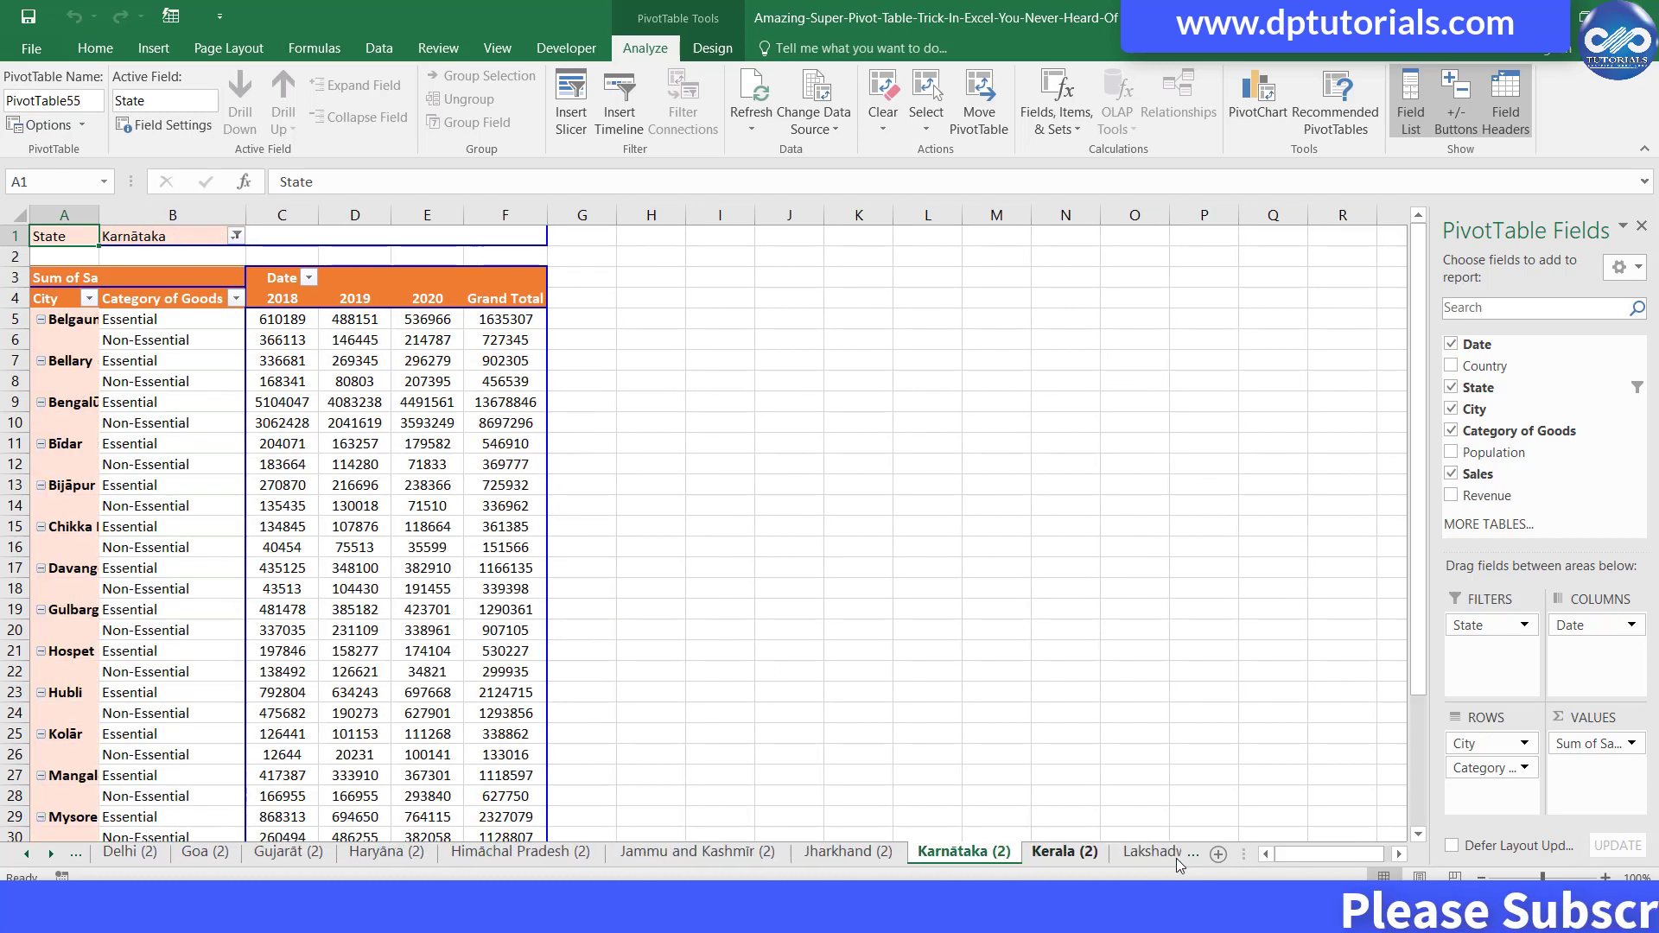
key(ctrl+Page_Down)
key(ctrl+Page_Down)
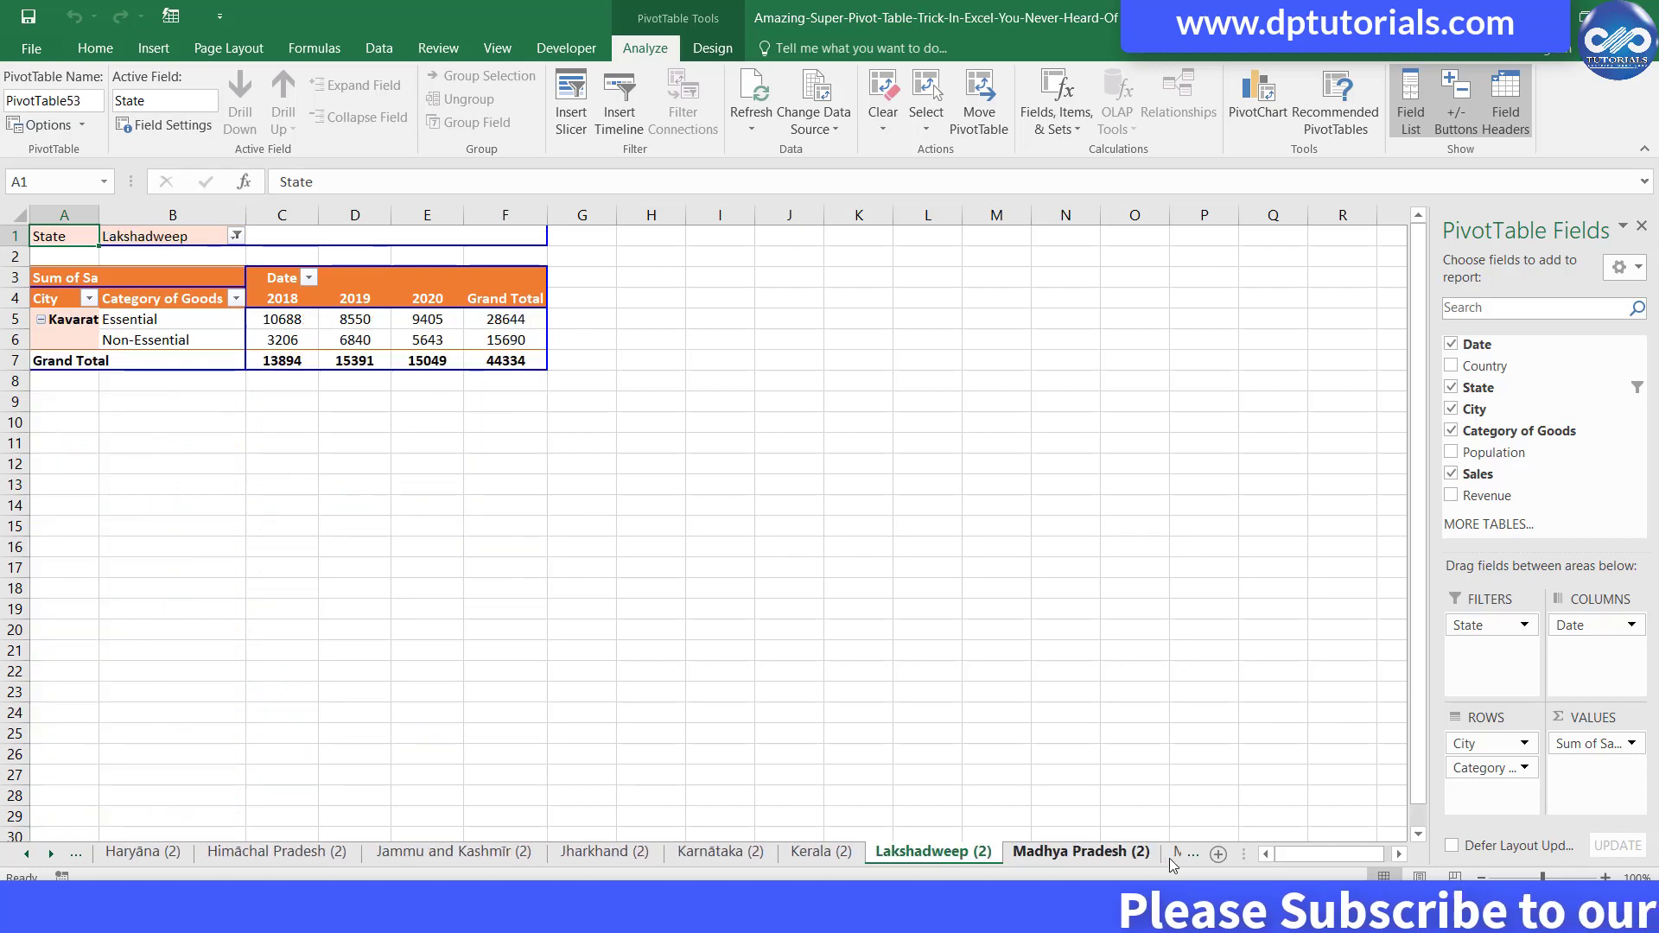
key(ctrl+Page_Down)
click(1169, 858)
click(1169, 859)
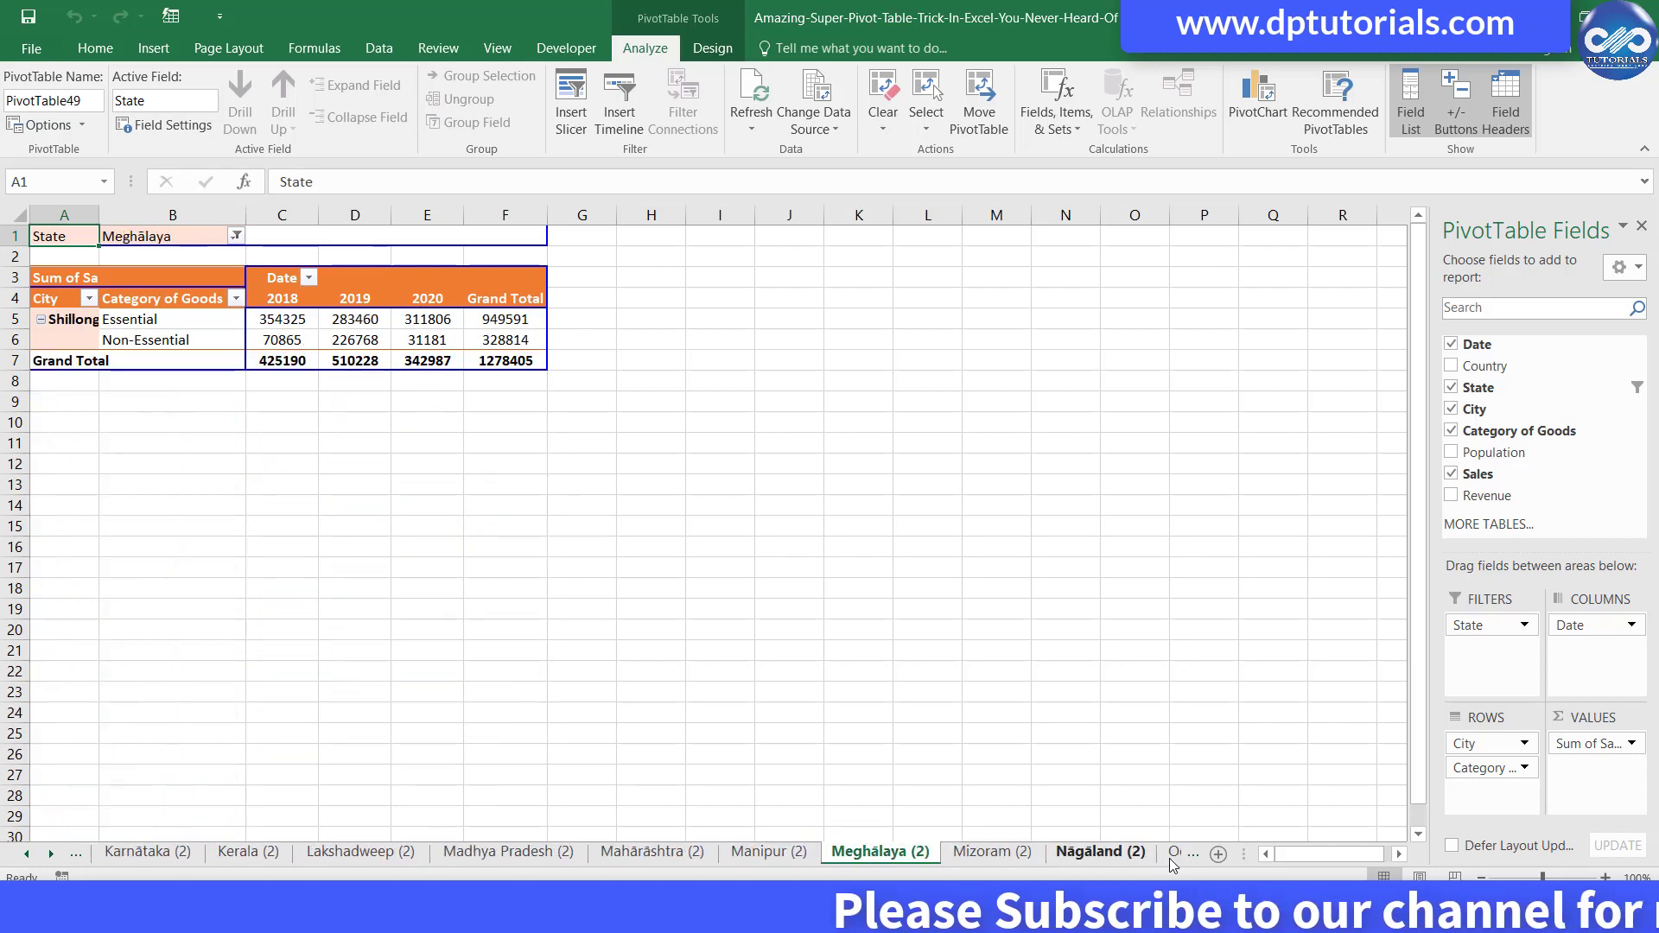